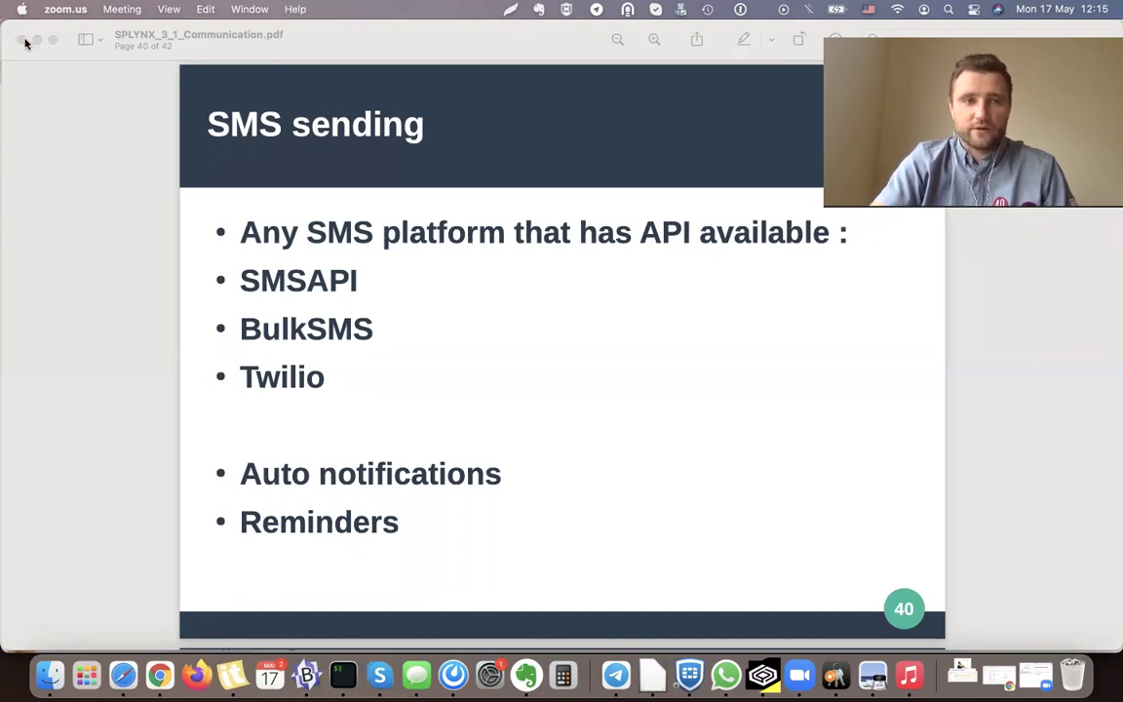
- Go to the SMSAPI dashboard and open API settings › API token (OAuth)
{"action": "left_click", "coordinate": [38, 40]}
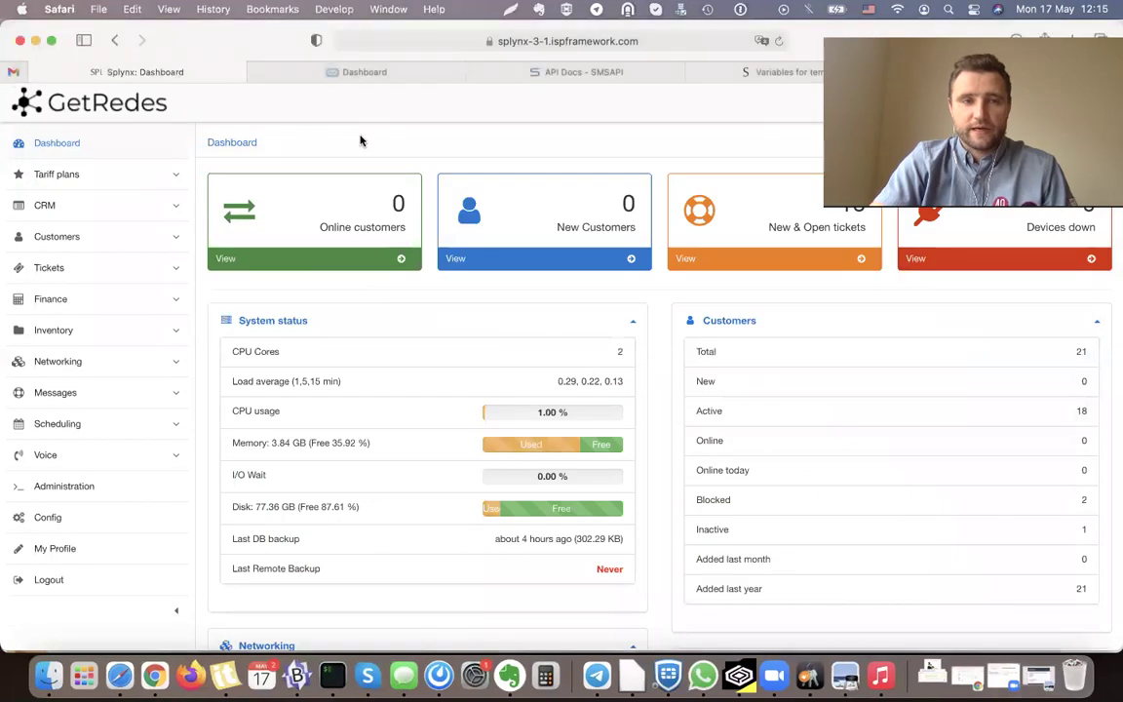
{"action": "left_click", "coordinate": [368, 81]}
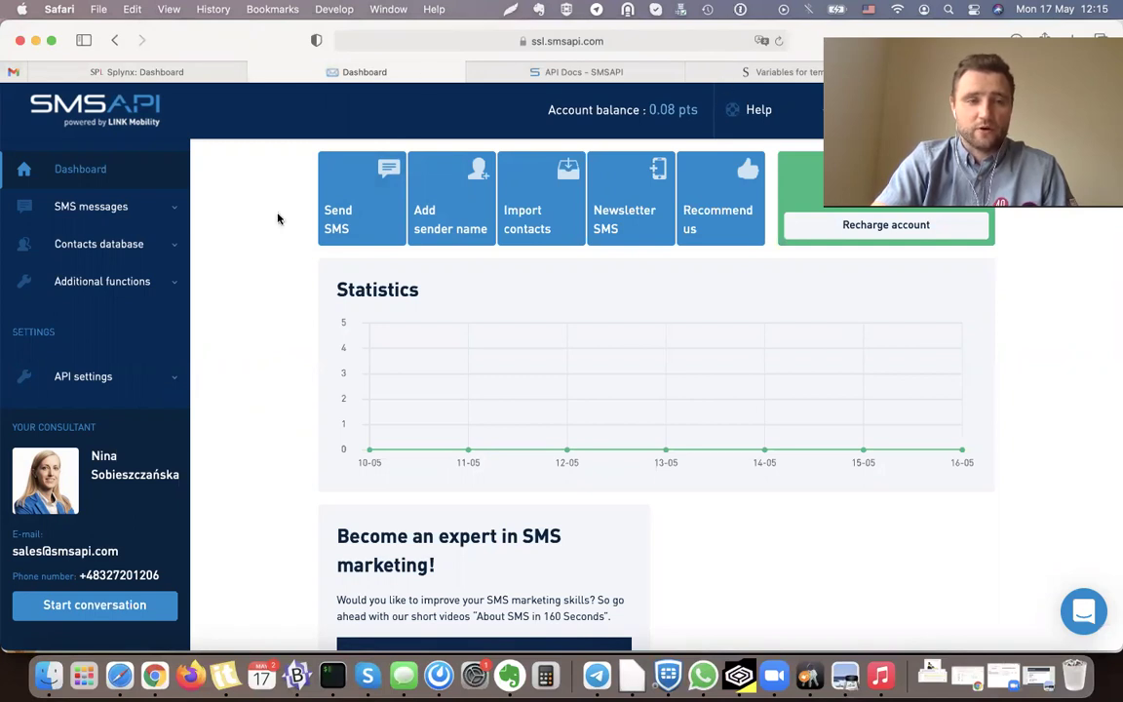
{"action": "left_click", "coordinate": [134, 291]}
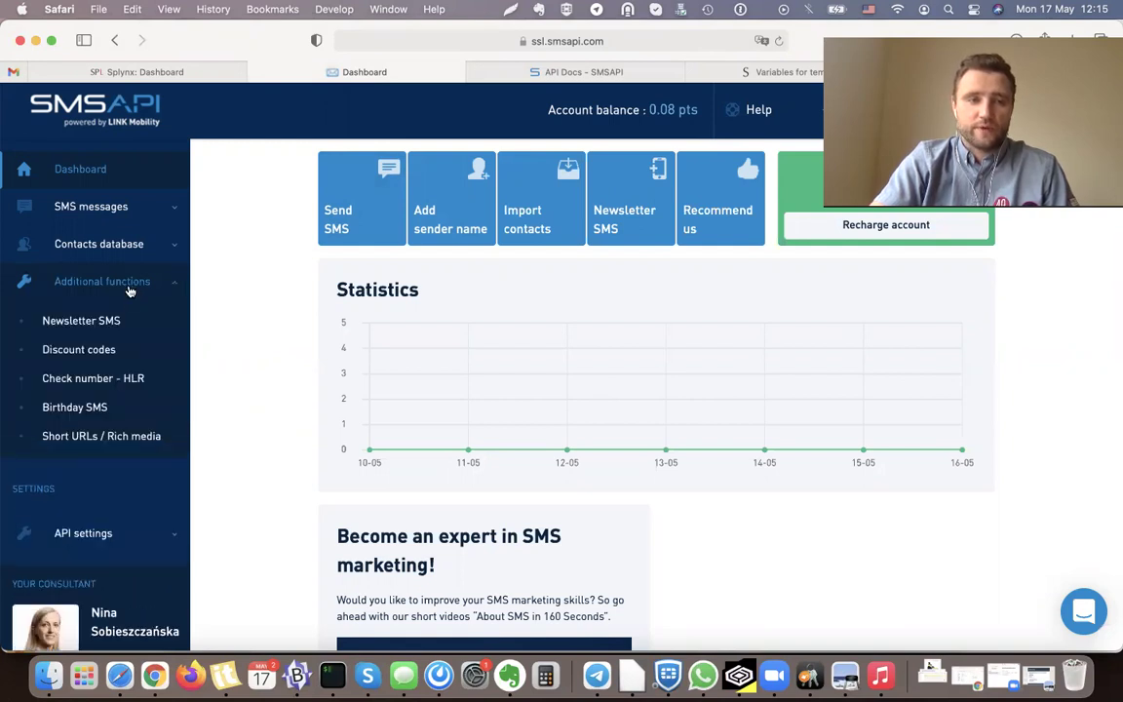
{"action": "left_click", "coordinate": [130, 292]}
{"action": "left_click", "coordinate": [67, 376]}
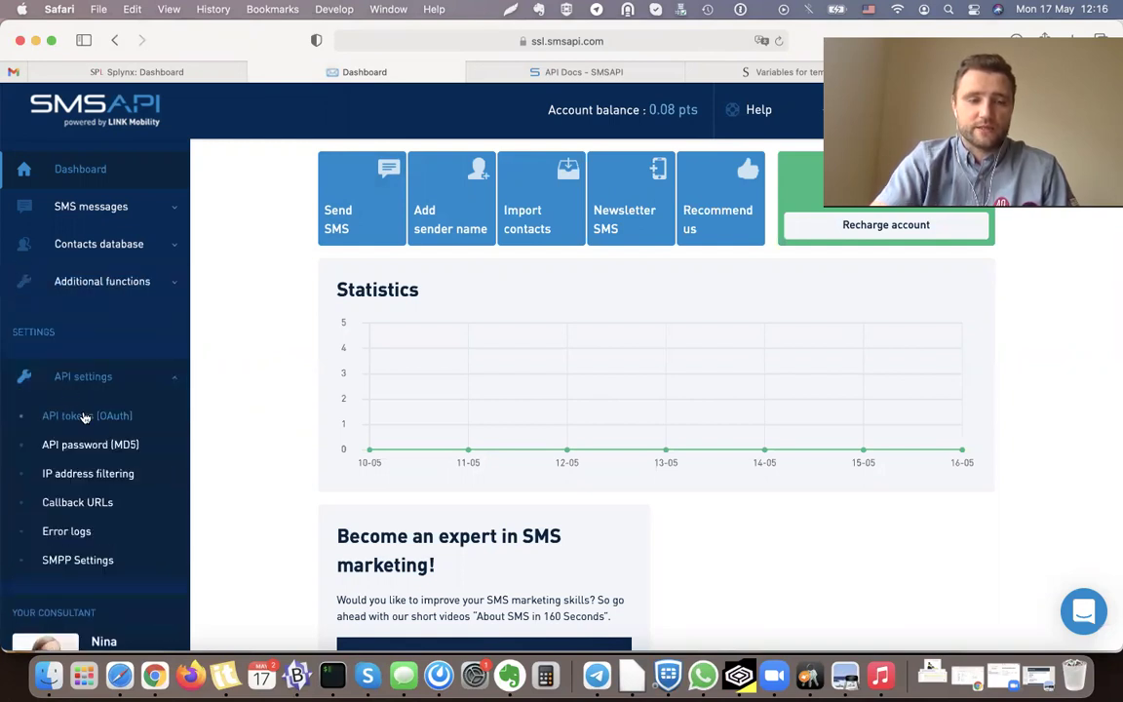
{"action": "left_click", "coordinate": [85, 417]}
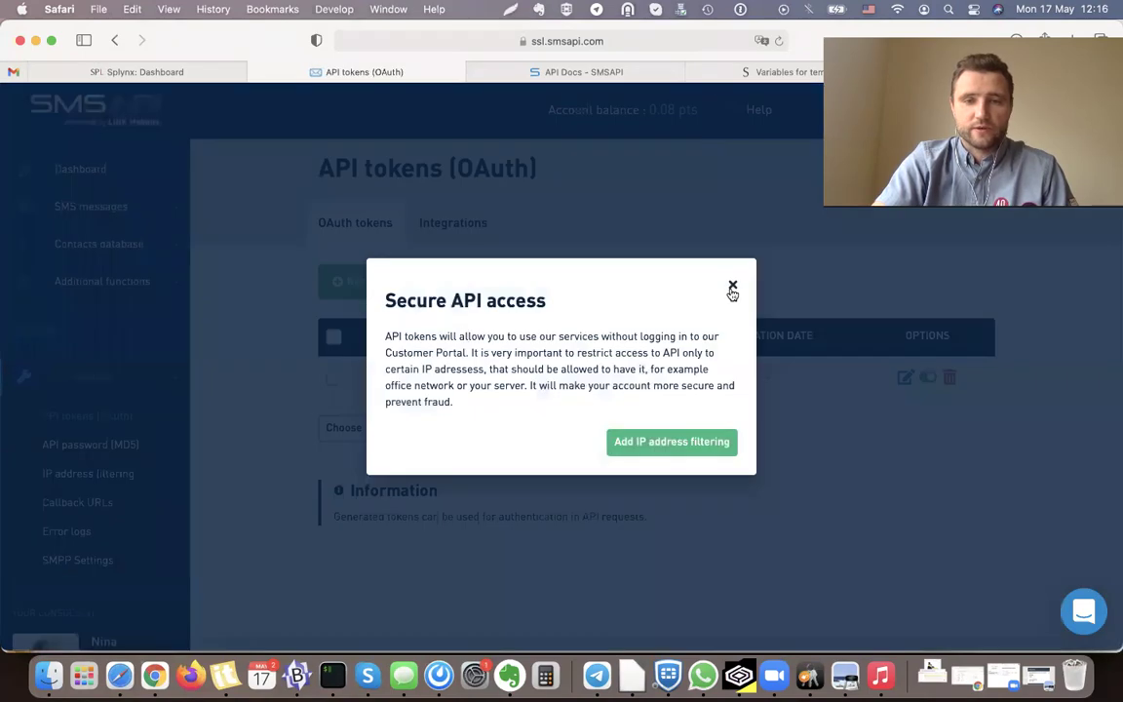
- Delete the old Splynx token from the SMSAPI API tokens list
{"action": "left_click", "coordinate": [732, 286]}
{"action": "double_click", "coordinate": [414, 377]}
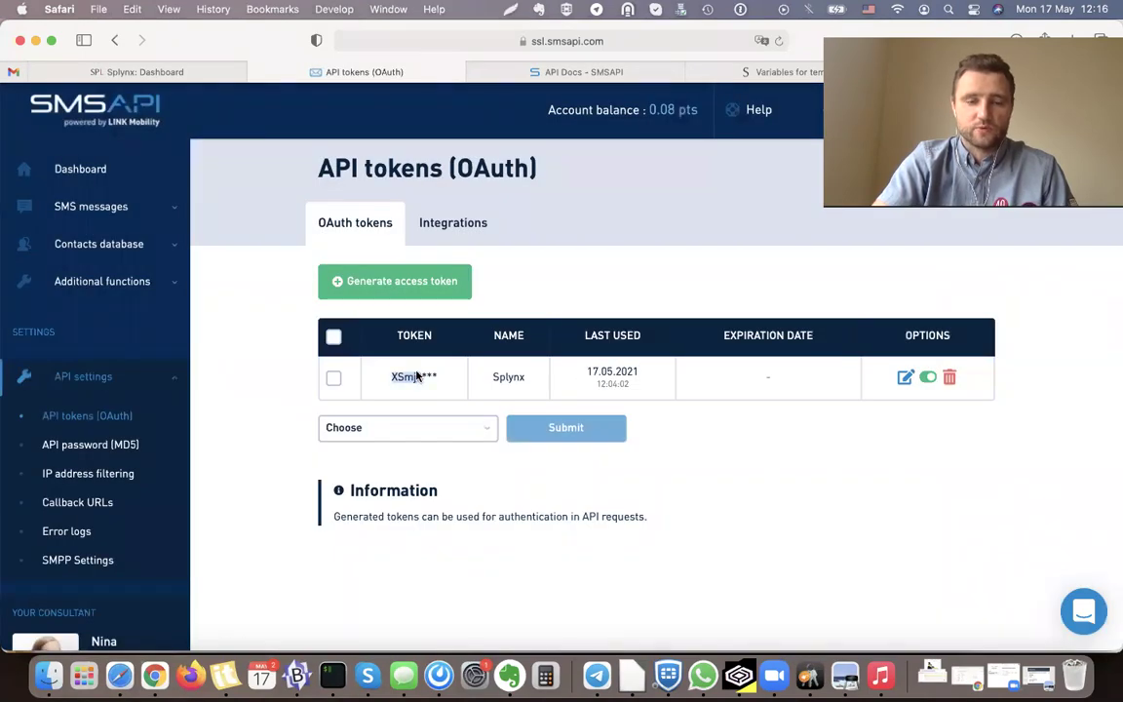
{"action": "triple_click", "coordinate": [416, 376]}
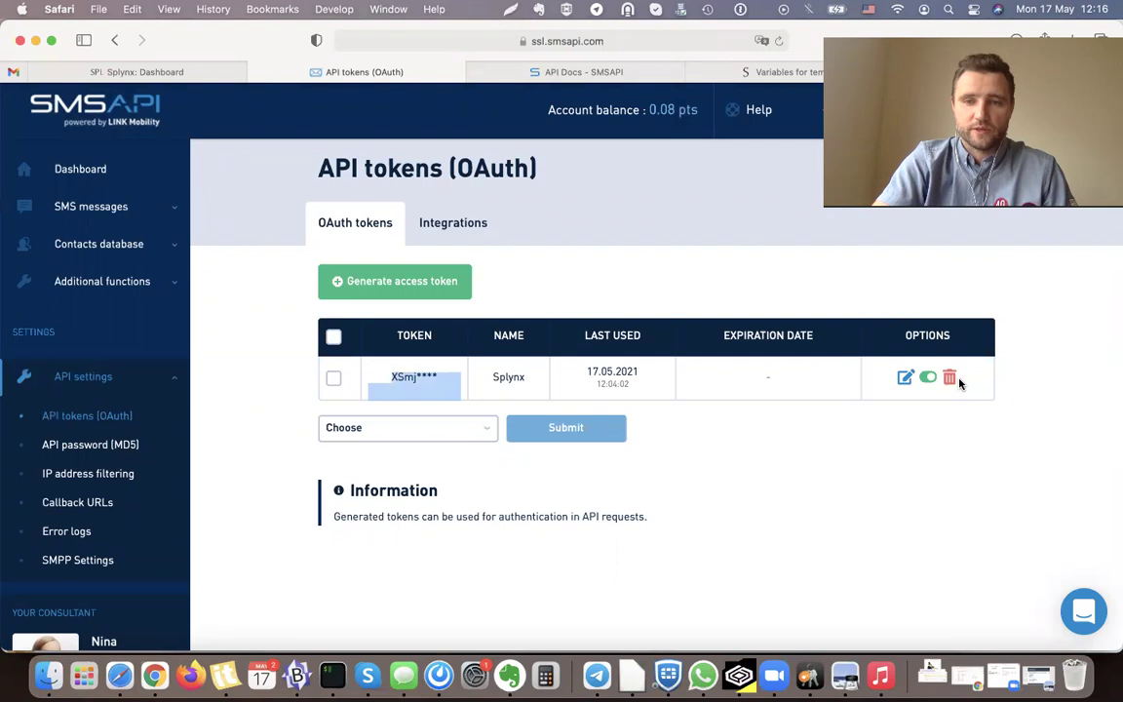
{"action": "left_click", "coordinate": [951, 378]}
{"action": "left_click", "coordinate": [722, 405]}
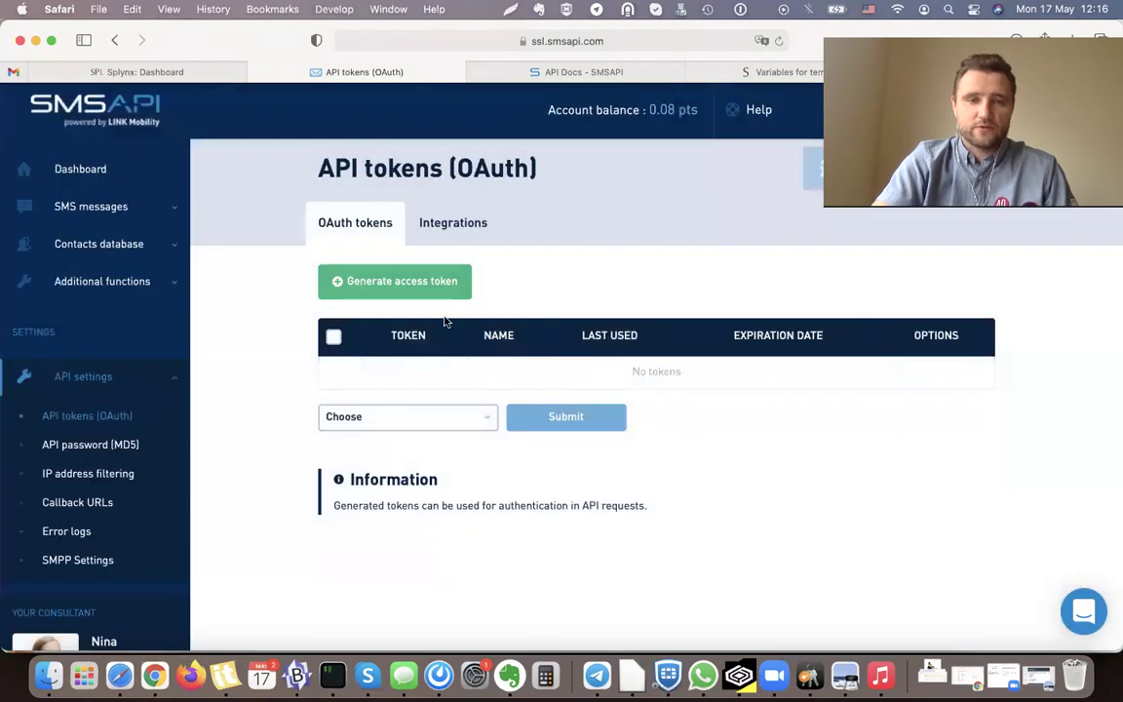
- Generate a new access token named splynx and copy its value
{"action": "left_click", "coordinate": [414, 283]}
{"action": "type", "text": "splynx"}
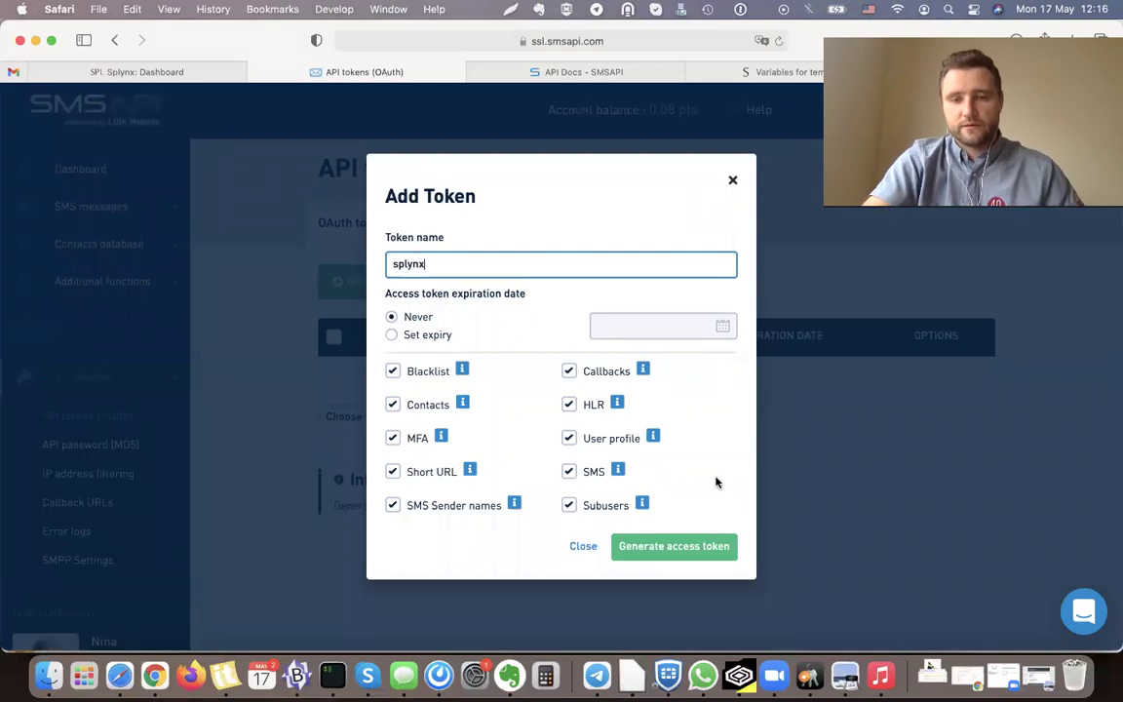
{"action": "left_click", "coordinate": [684, 546]}
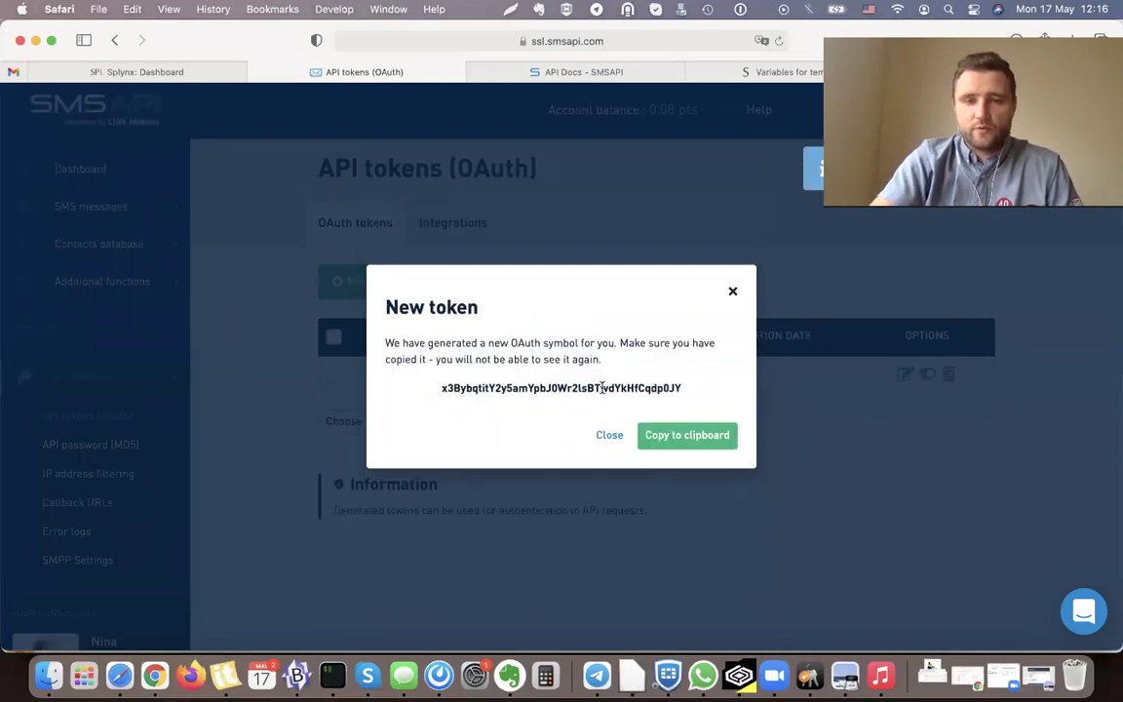
{"action": "right_click", "coordinate": [602, 387]}
{"action": "left_click", "coordinate": [624, 438]}
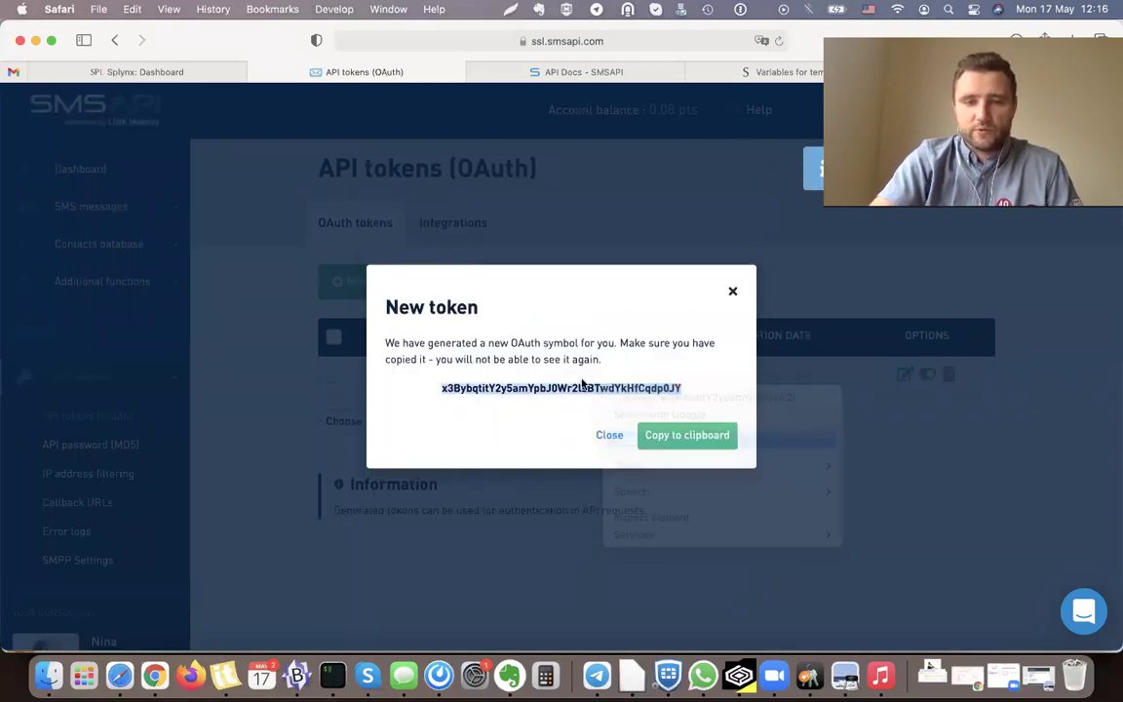
{"action": "left_click", "coordinate": [609, 435]}
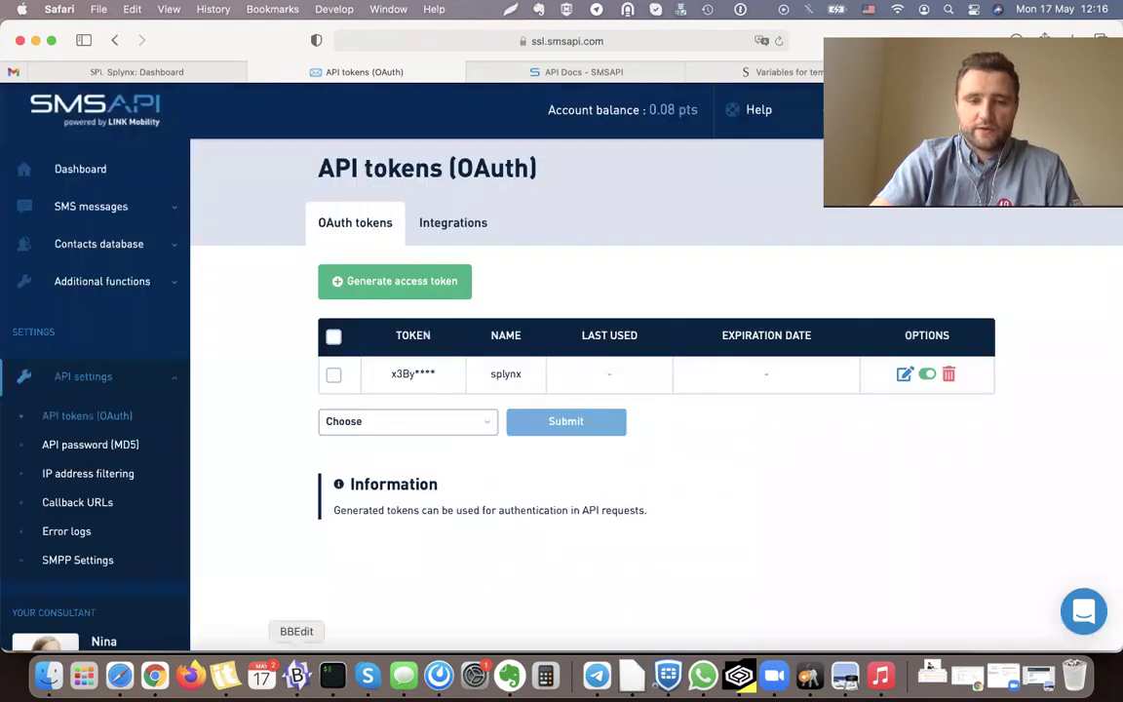
{"action": "left_click", "coordinate": [296, 675]}
- Replace the old token on line 12 of the BBEdit notes with the new splynx token
{"action": "double_click", "coordinate": [751, 194]}
{"action": "key", "text": "super+v"}
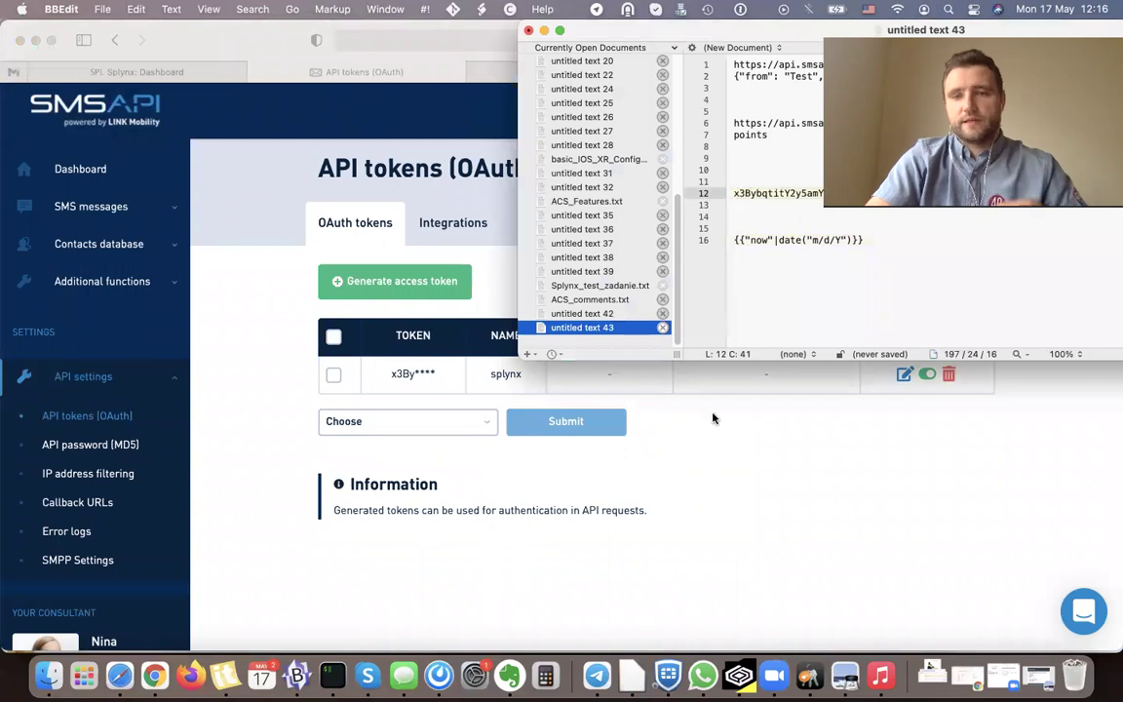
{"action": "left_click", "coordinate": [724, 434]}
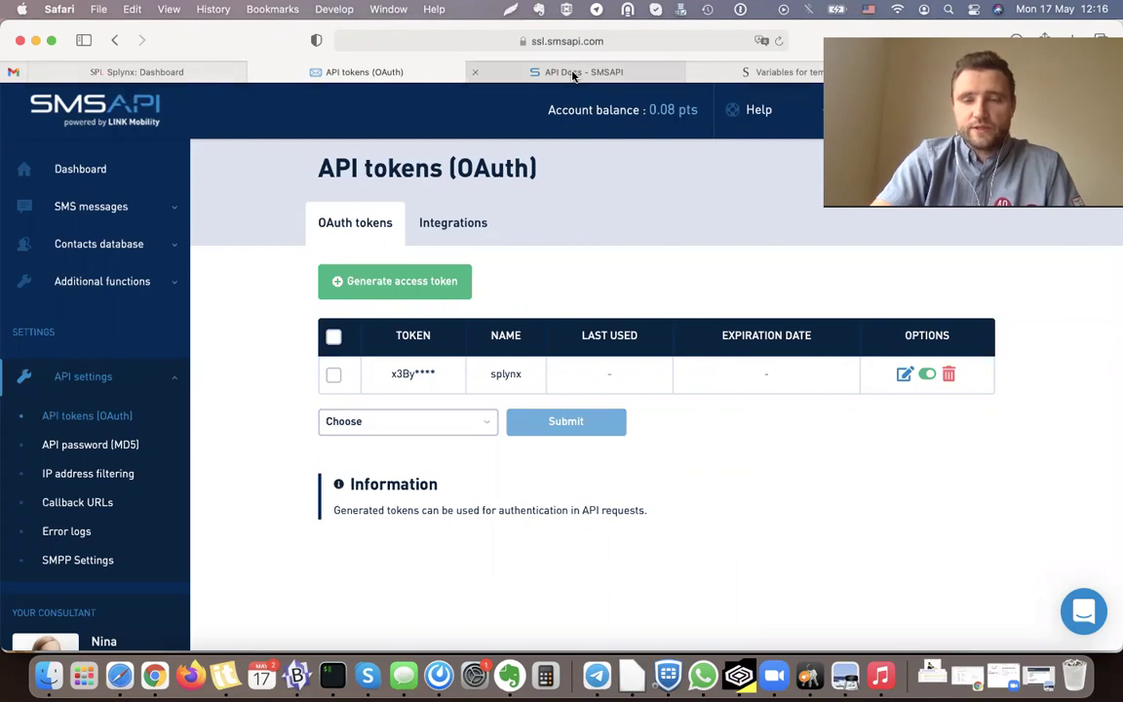
- Open the Config › Main › SMS settings page in Splynx
{"action": "mouse_move", "coordinate": [574, 77]}
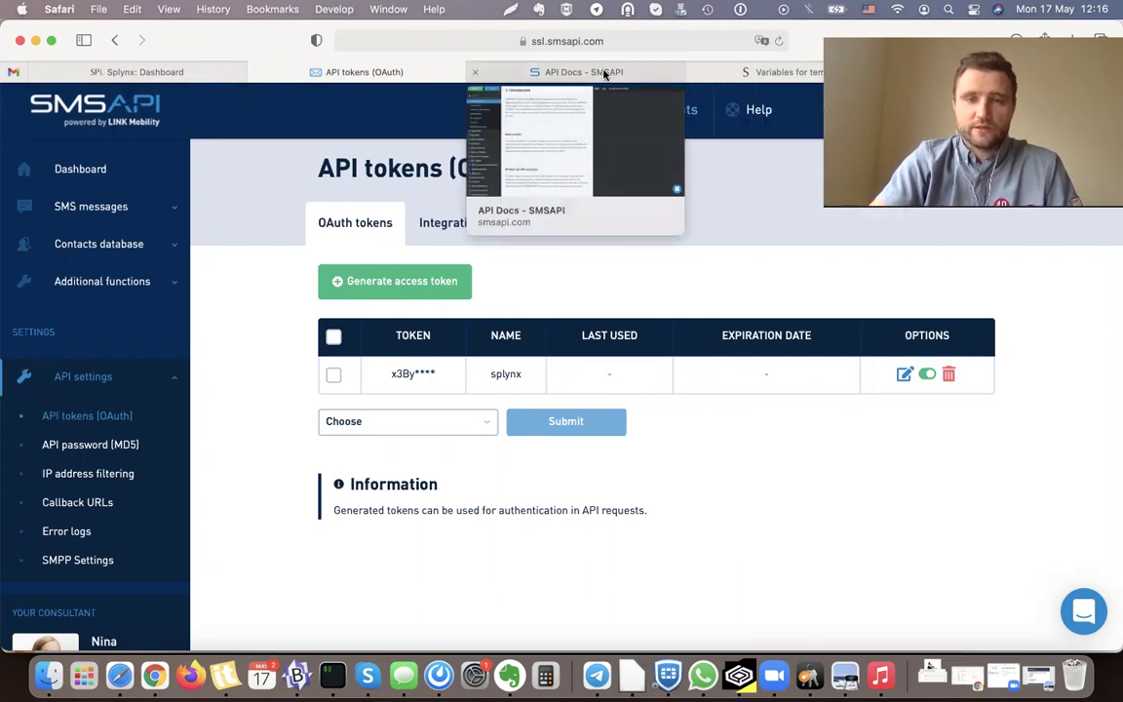
{"action": "mouse_move", "coordinate": [178, 70]}
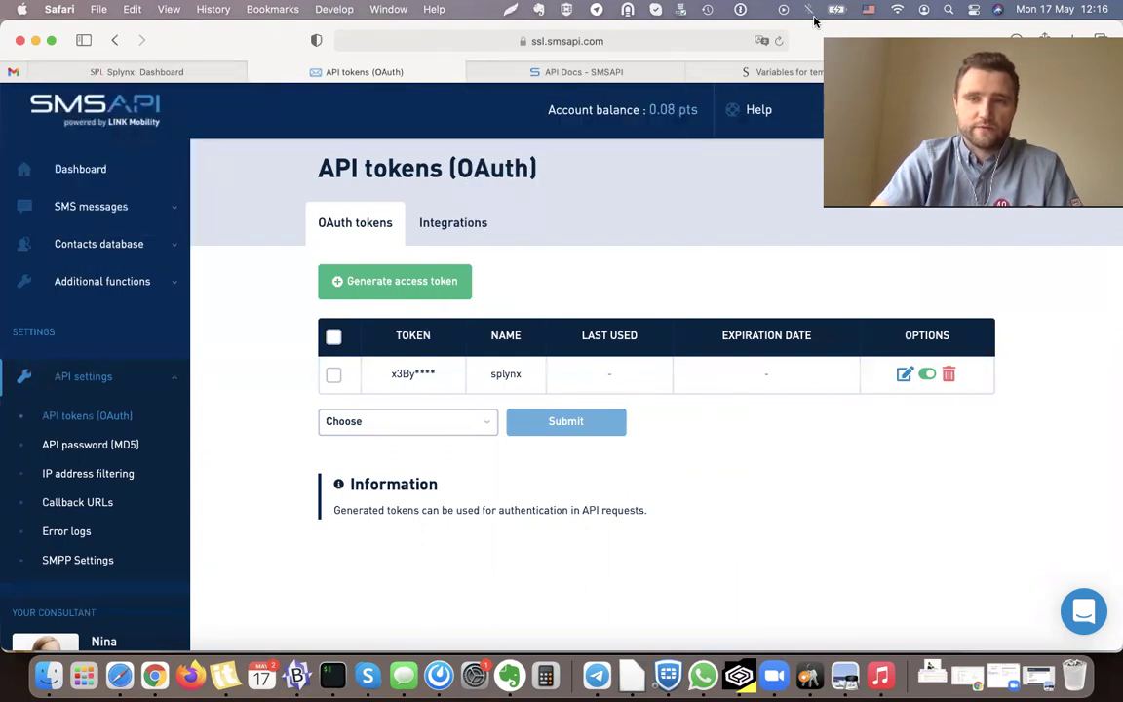
{"action": "left_click", "coordinate": [171, 73]}
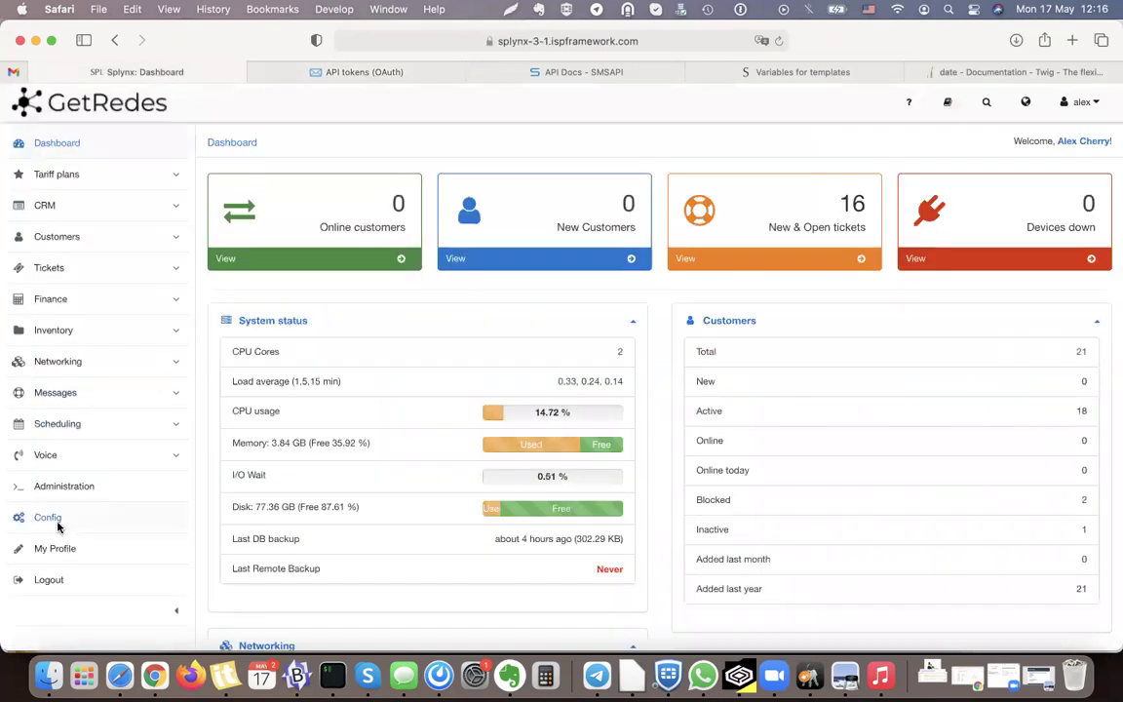
{"action": "left_click", "coordinate": [57, 526]}
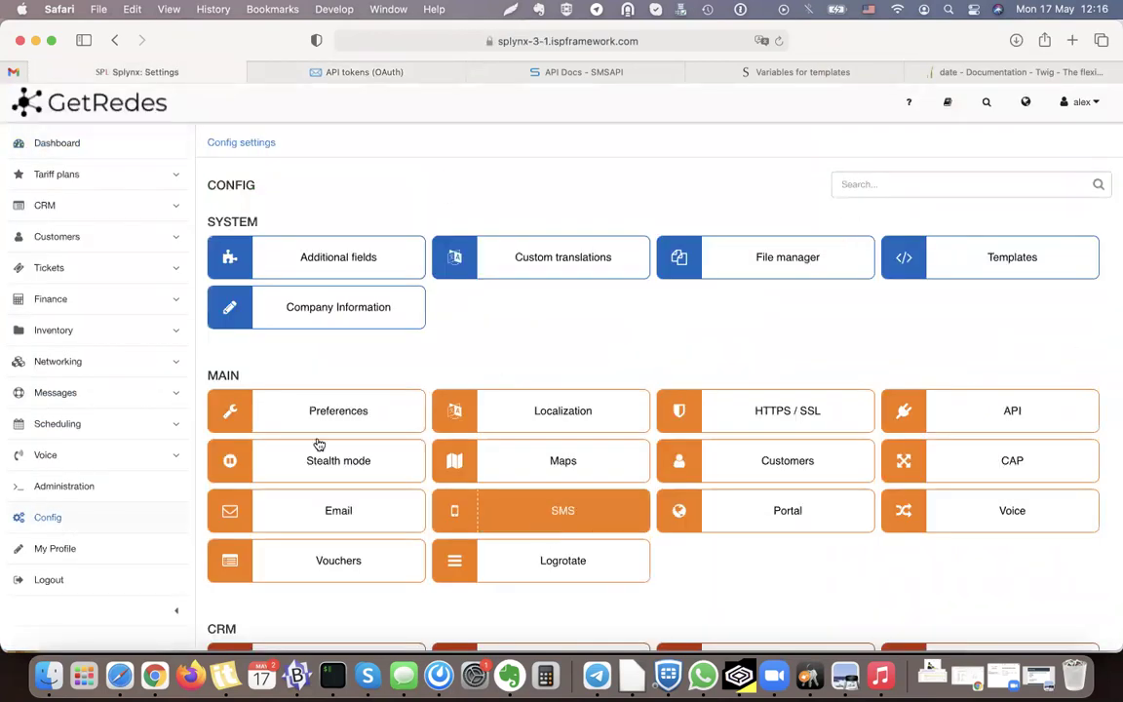
{"action": "left_click_drag", "start_coordinate": [203, 376], "coordinate": [249, 373]}
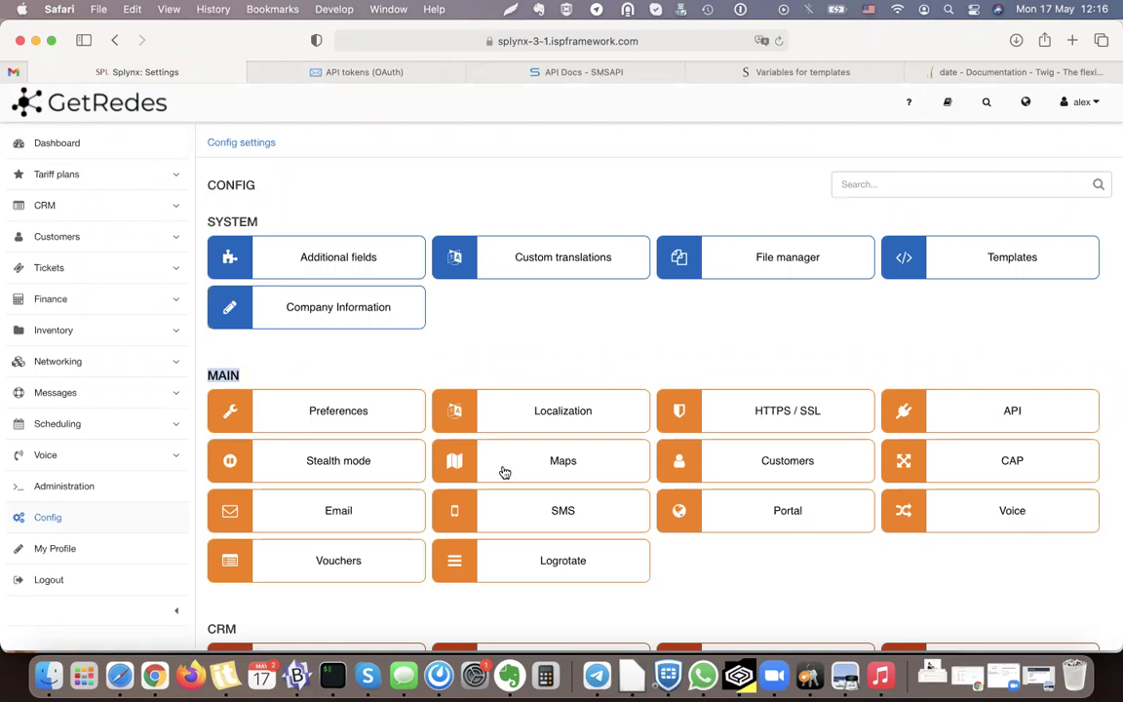
{"action": "left_click", "coordinate": [574, 528]}
- Look over the empty Gateway URL, Payload and Method fields on the SMS page
{"action": "double_click", "coordinate": [324, 216]}
{"action": "left_click_drag", "start_coordinate": [325, 216], "coordinate": [375, 217]}
{"action": "double_click", "coordinate": [378, 216]}
{"action": "double_click", "coordinate": [370, 263]}
{"action": "double_click", "coordinate": [371, 328]}
{"action": "left_click", "coordinate": [364, 382]}
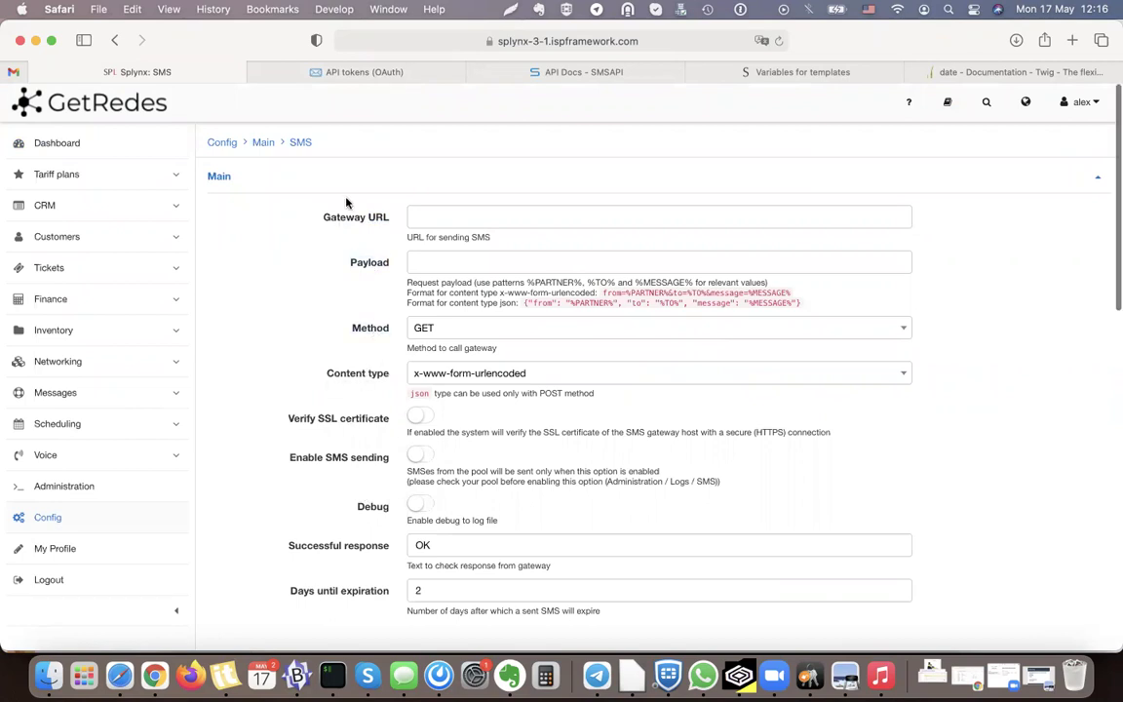
{"action": "scroll", "coordinate": [318, 486], "scroll_direction": "down", "scroll_amount": 10}
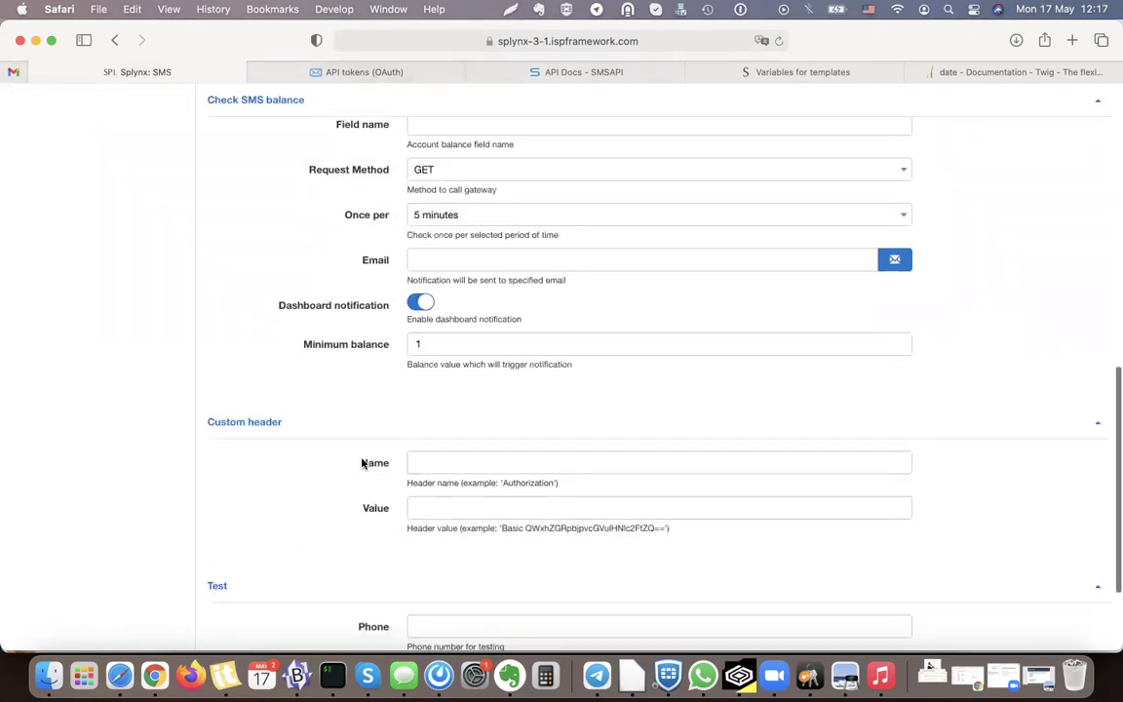
{"action": "scroll", "coordinate": [321, 295], "scroll_direction": "up", "scroll_amount": 5}
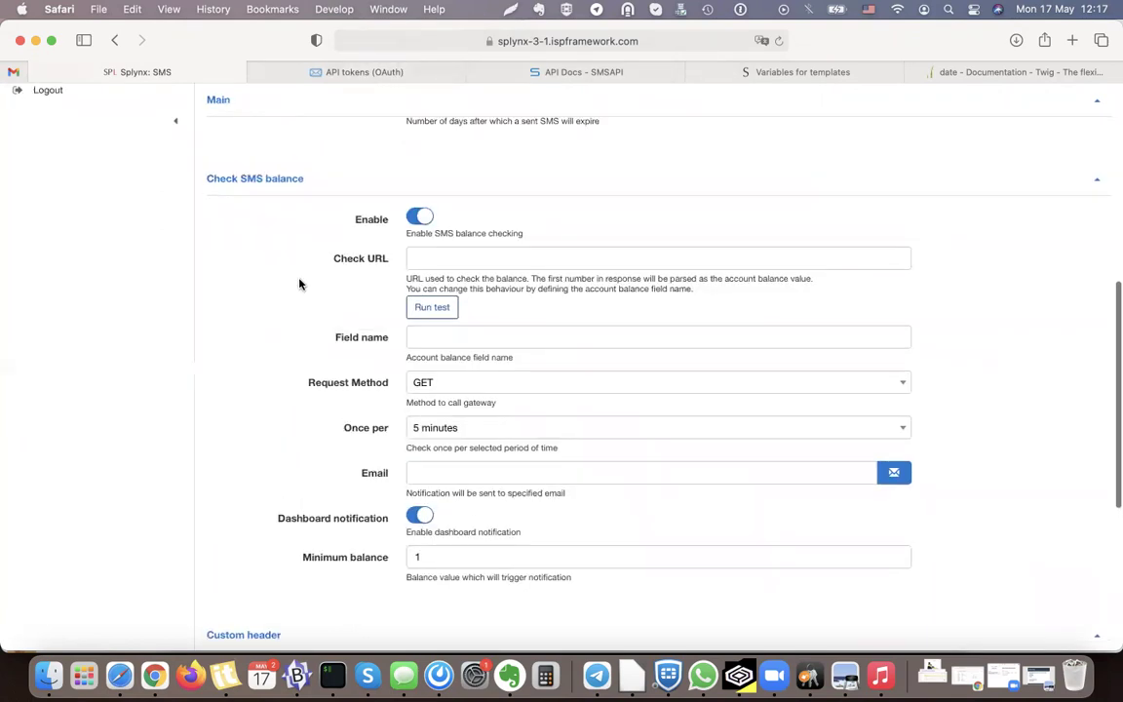
{"action": "left_click", "coordinate": [434, 256]}
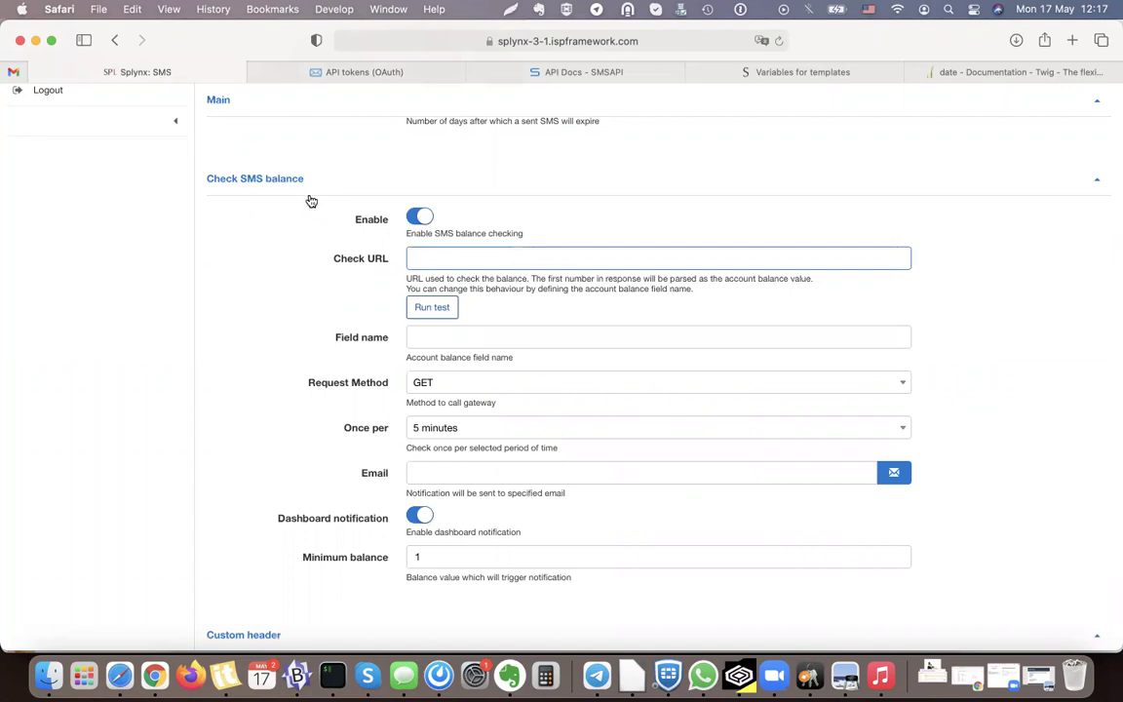
{"action": "left_click", "coordinate": [454, 432]}
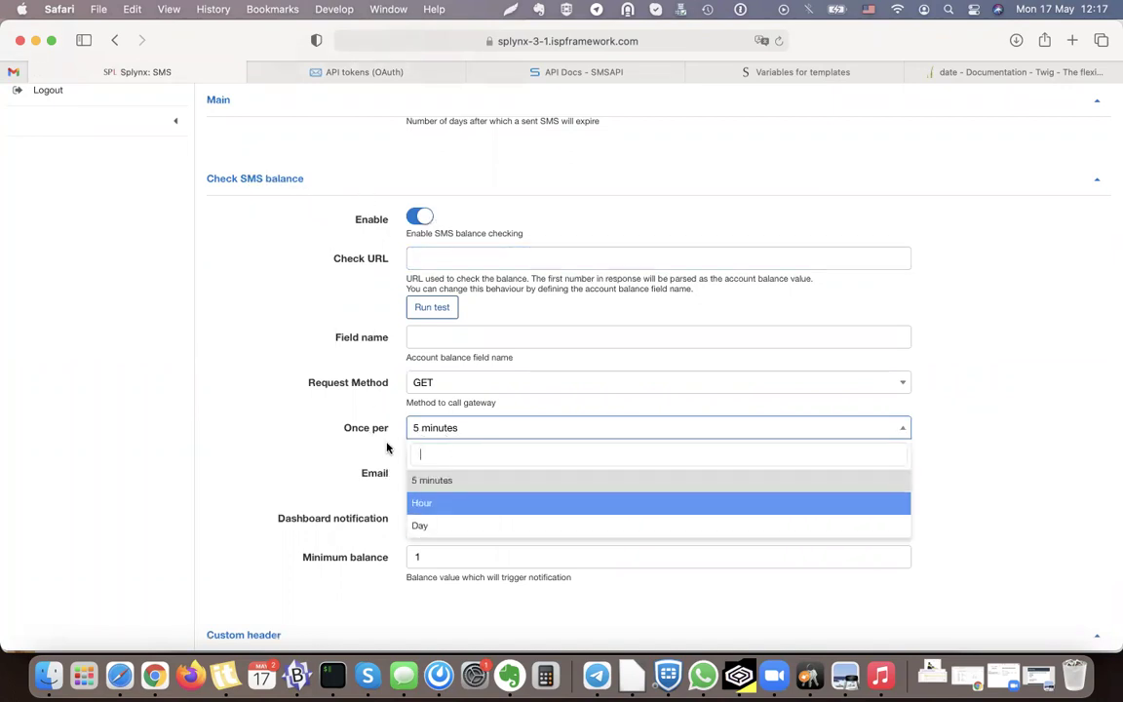
{"action": "left_click", "coordinate": [383, 441]}
{"action": "left_click_drag", "start_coordinate": [304, 557], "coordinate": [385, 560]}
{"action": "left_click", "coordinate": [439, 556]}
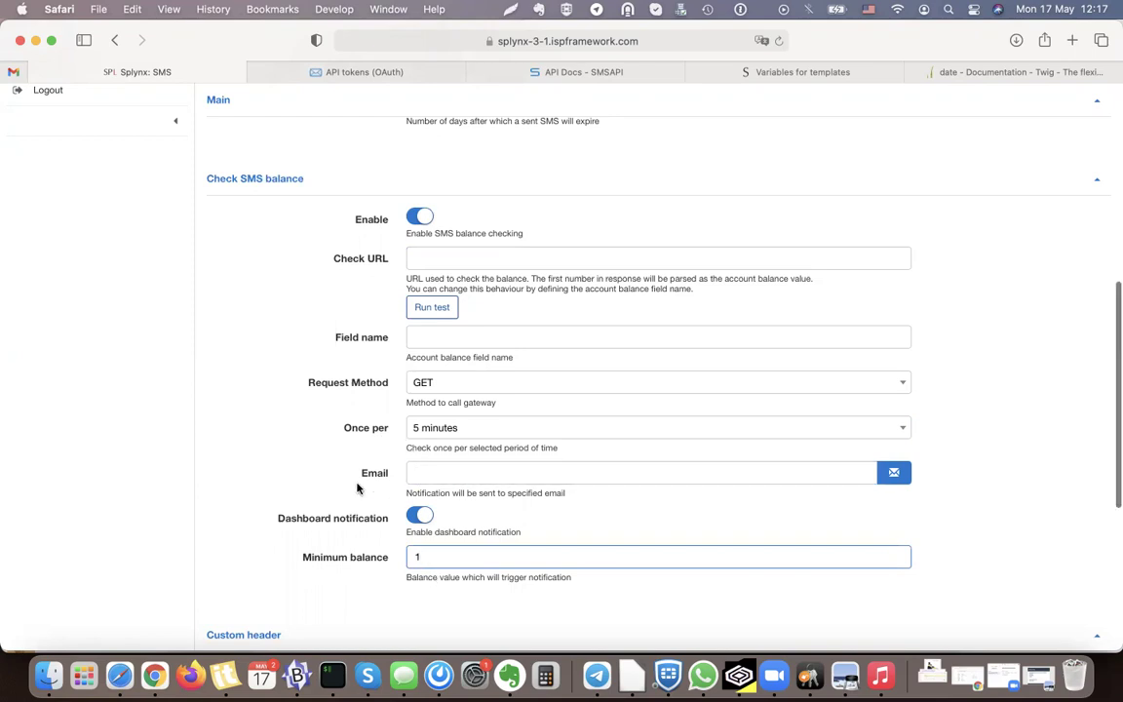
{"action": "scroll", "coordinate": [357, 488], "scroll_direction": "up", "scroll_amount": 10}
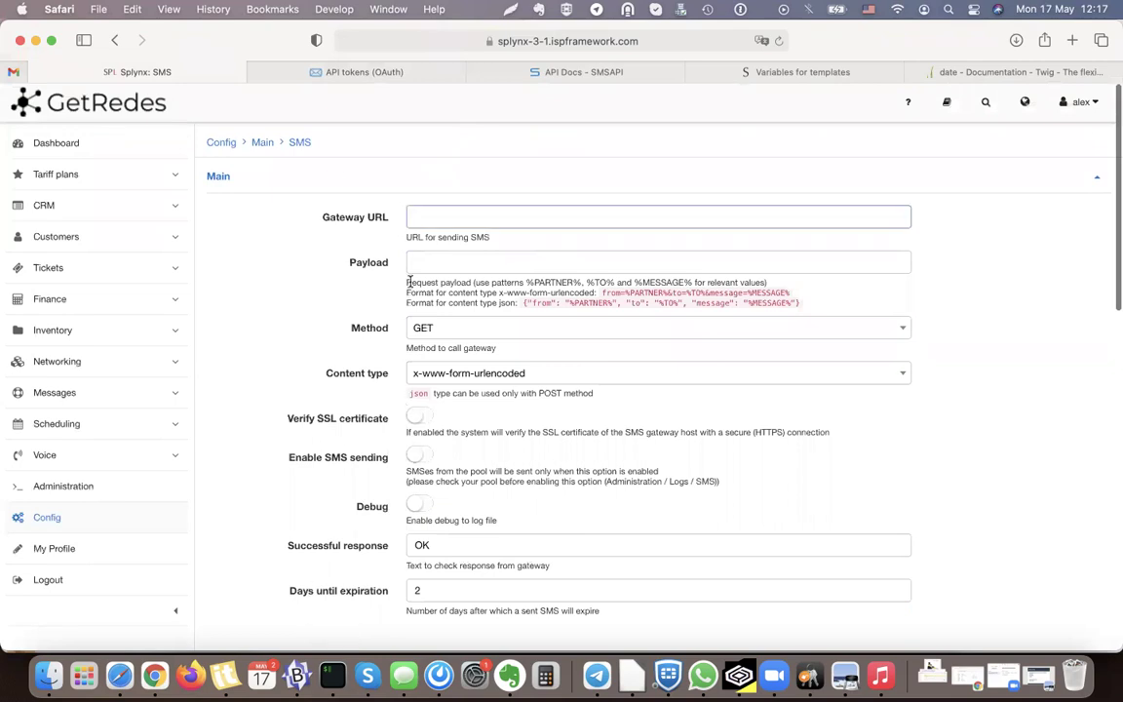
{"action": "scroll", "coordinate": [364, 422], "scroll_direction": "down", "scroll_amount": 8}
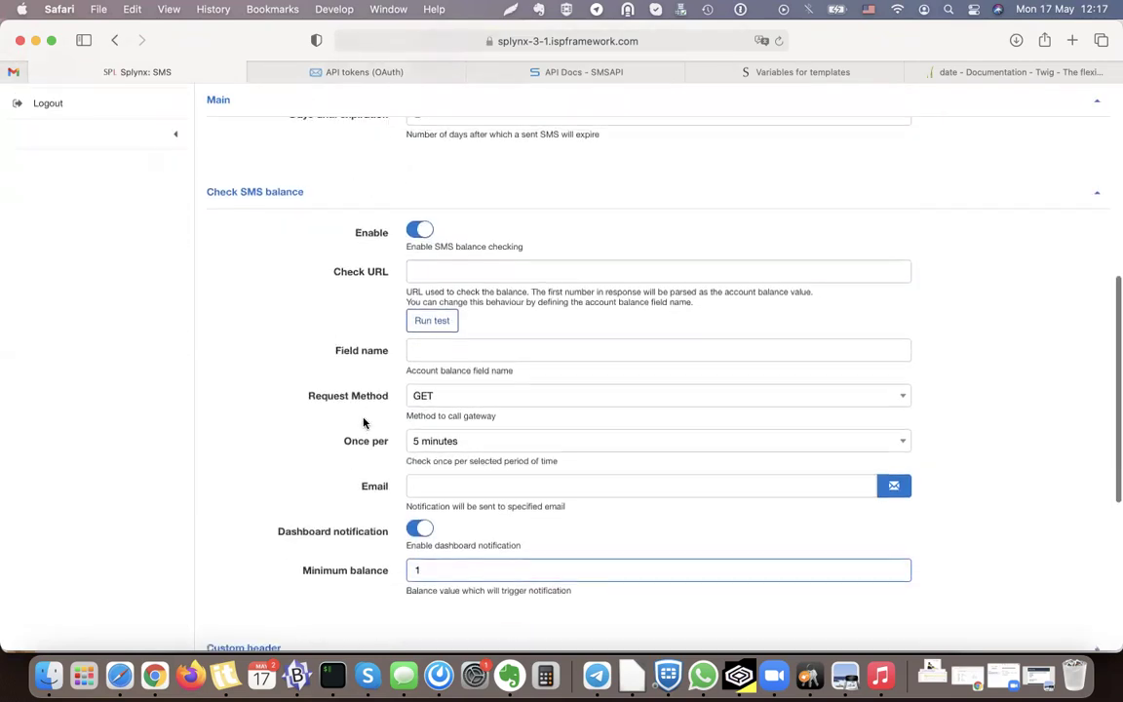
{"action": "scroll", "coordinate": [364, 422], "scroll_direction": "up", "scroll_amount": 3}
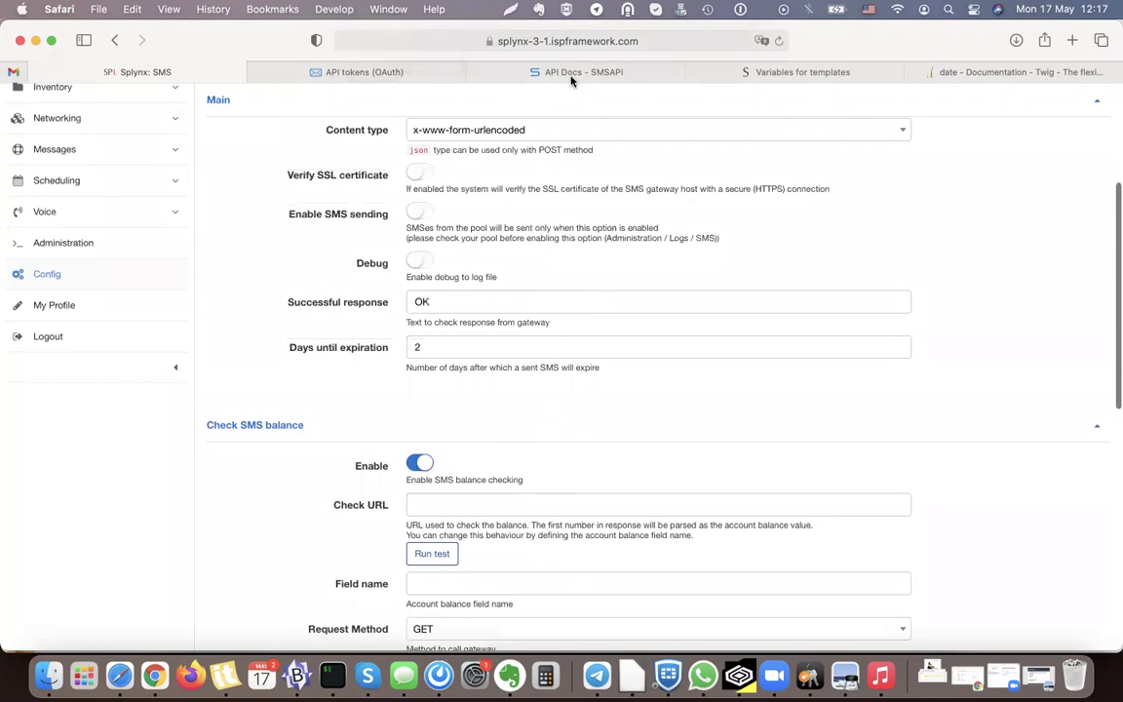
- Open the Single SMS docs and study the curl example's Authorization: Bearer header
{"action": "left_click", "coordinate": [575, 74]}
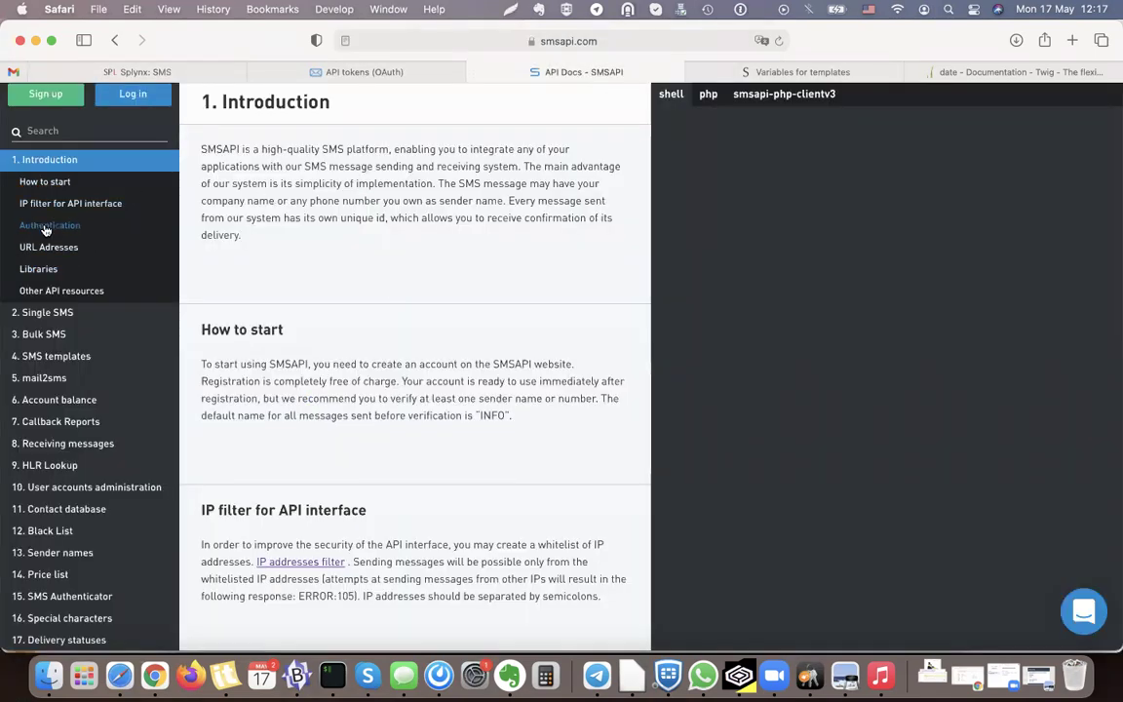
{"action": "left_click", "coordinate": [47, 313]}
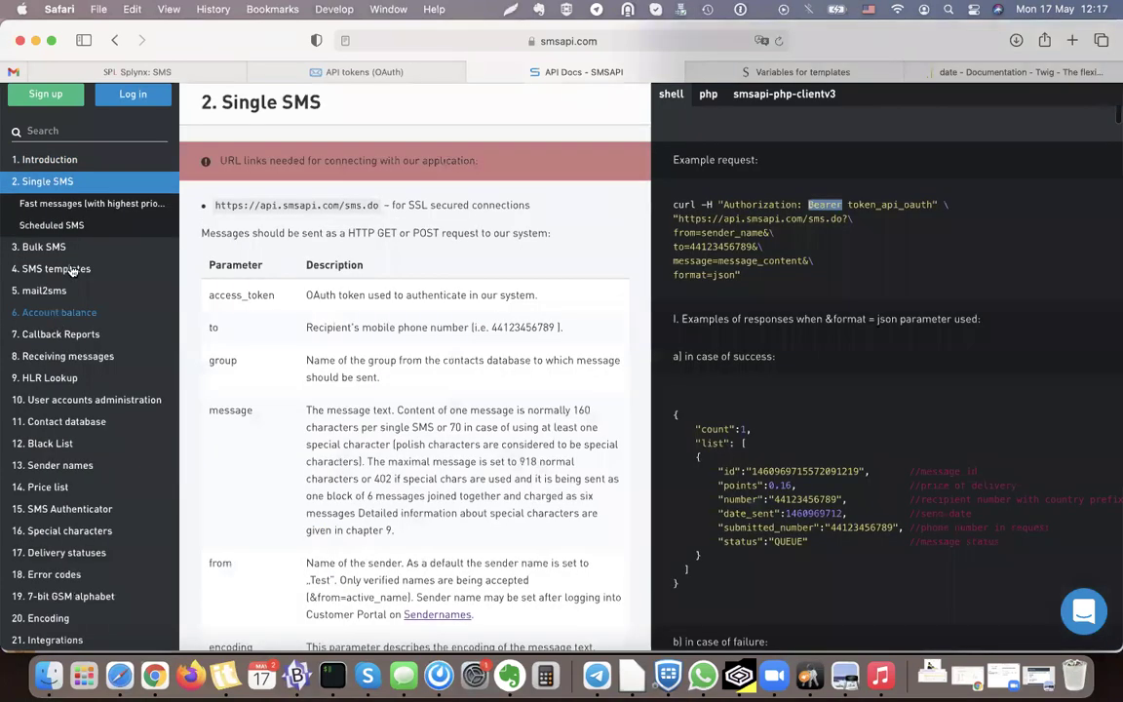
{"action": "left_click_drag", "start_coordinate": [671, 202], "coordinate": [817, 268]}
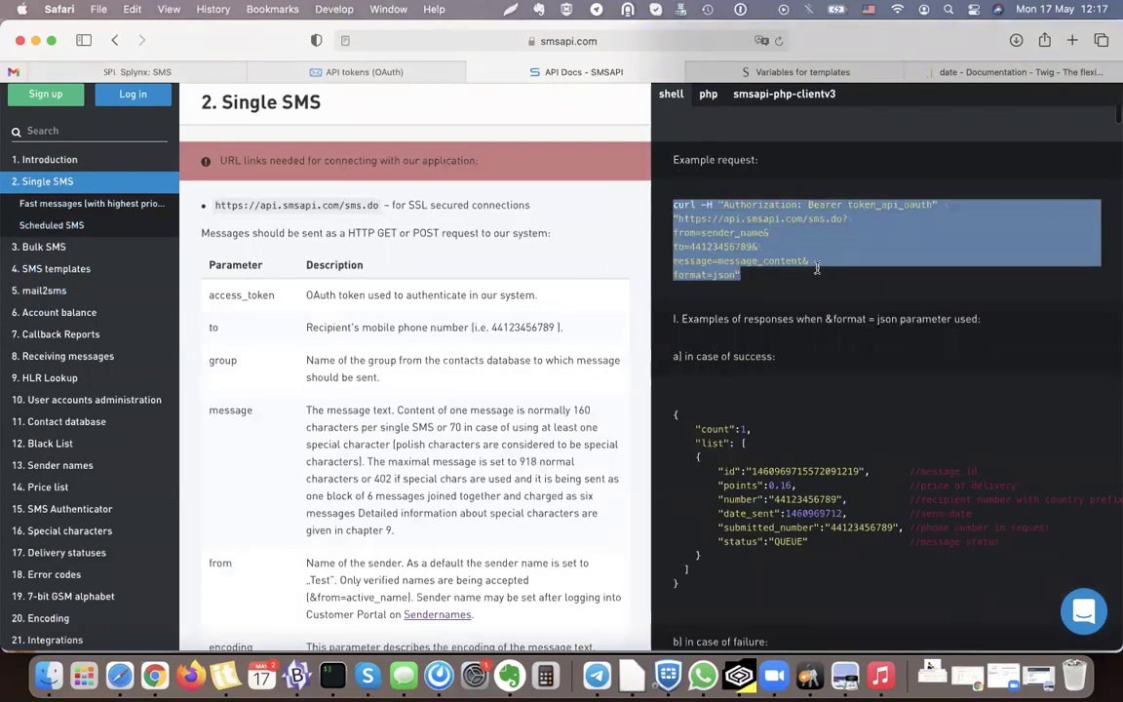
{"action": "left_click", "coordinate": [713, 201]}
{"action": "double_click", "coordinate": [758, 204]}
{"action": "double_click", "coordinate": [824, 204]}
{"action": "double_click", "coordinate": [863, 204]}
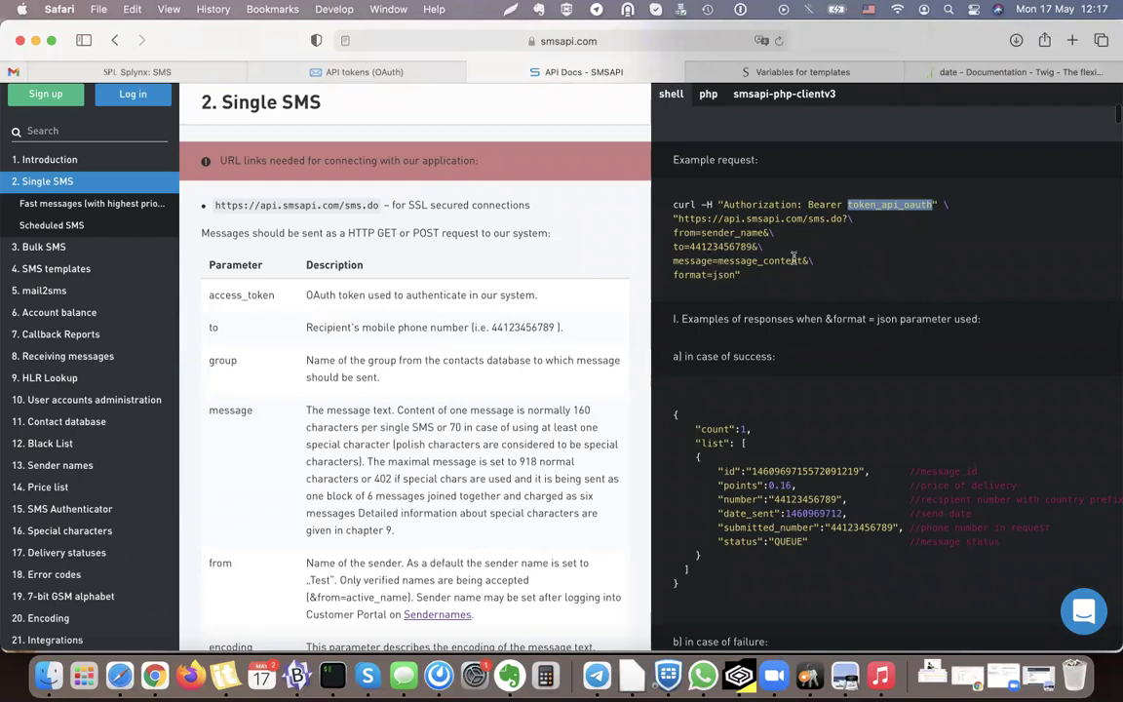
{"action": "left_click_drag", "start_coordinate": [679, 219], "coordinate": [834, 221]}
{"action": "key", "text": "super+c"}
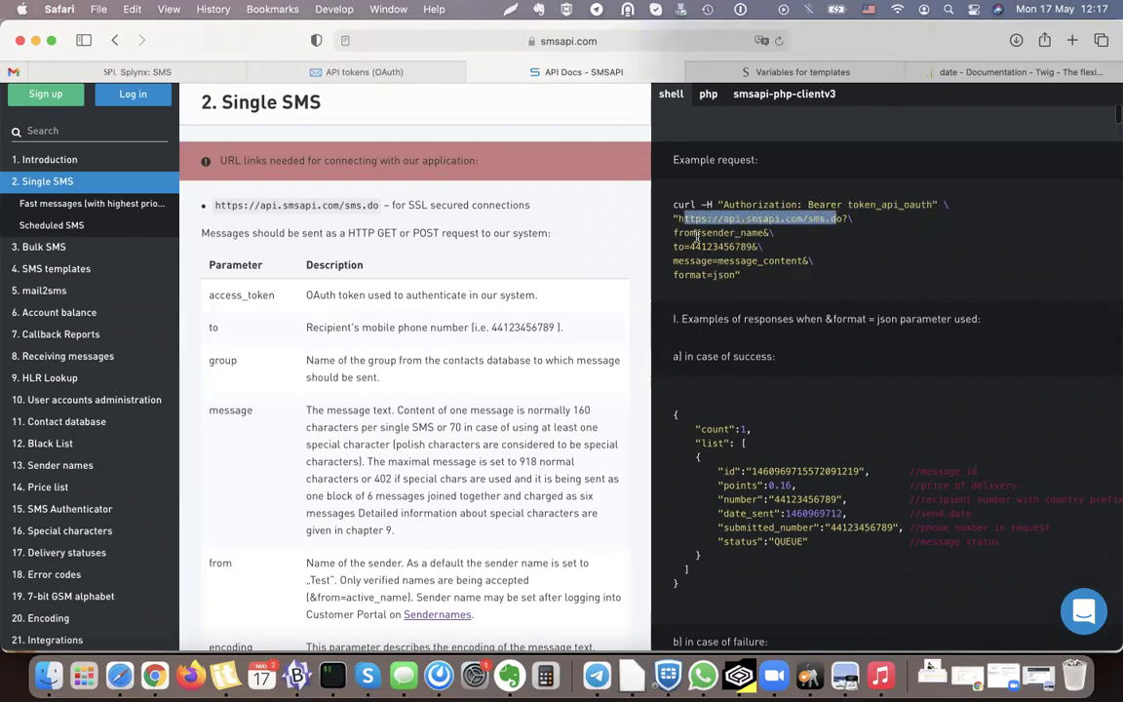
{"action": "left_click", "coordinate": [696, 235]}
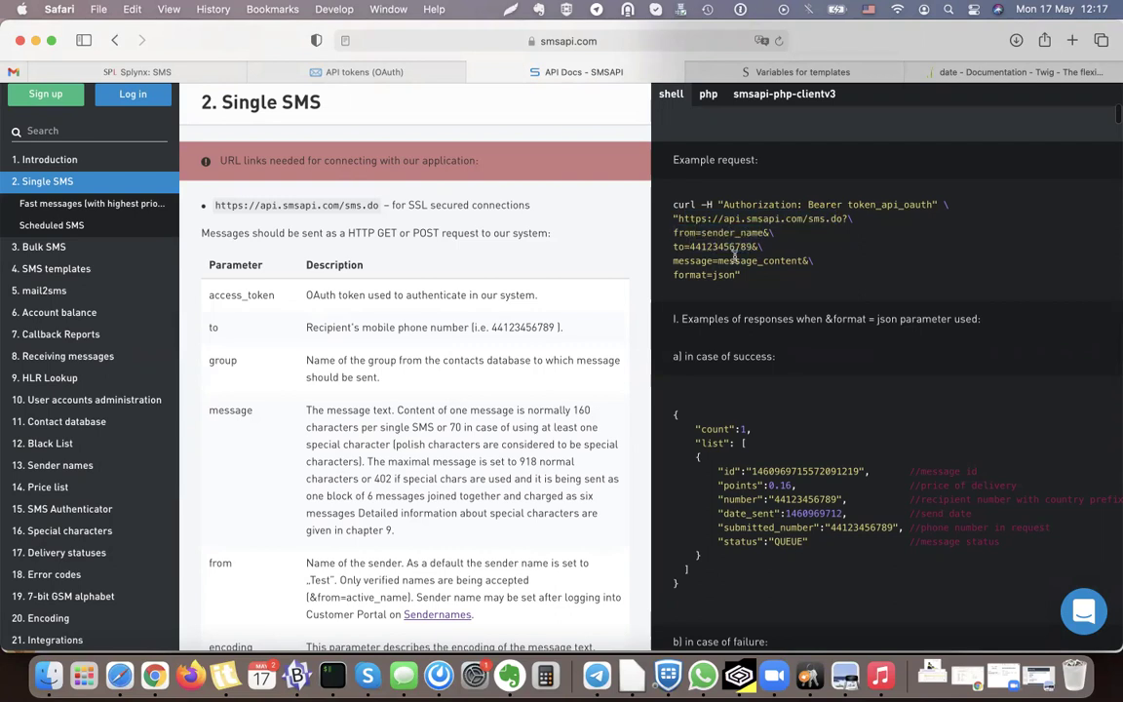
{"action": "double_click", "coordinate": [736, 259]}
{"action": "left_click_drag", "start_coordinate": [843, 219], "coordinate": [680, 218]}
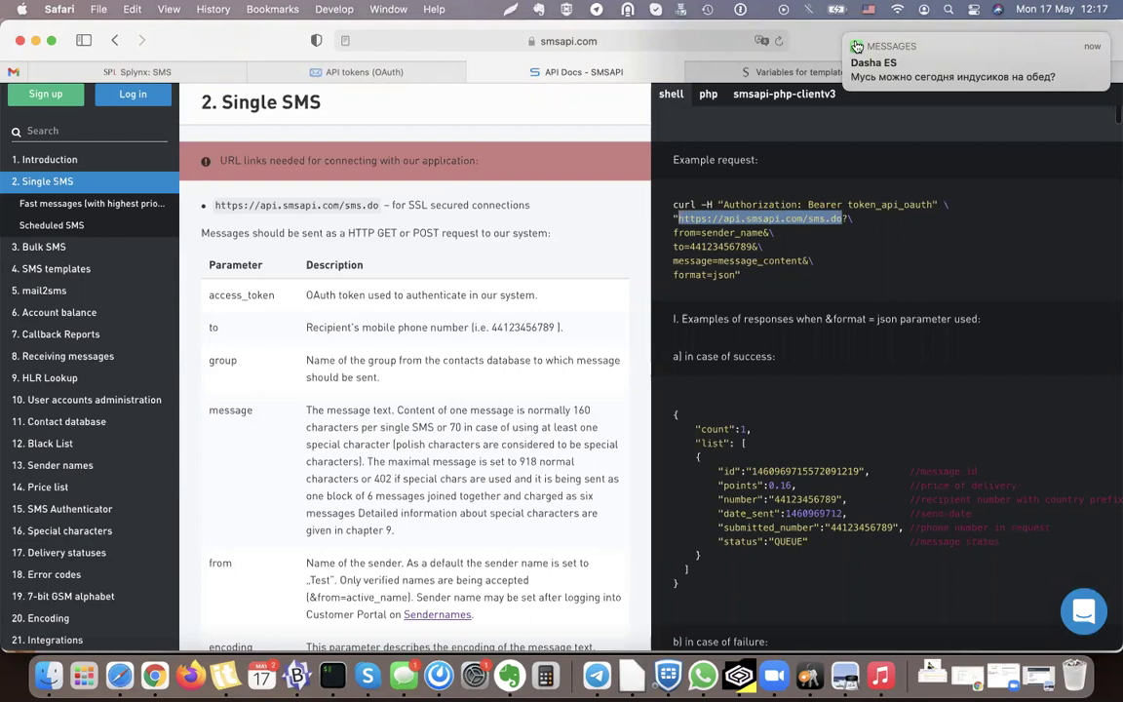
{"action": "right_click", "coordinate": [410, 673]}
{"action": "left_click", "coordinate": [424, 627]}
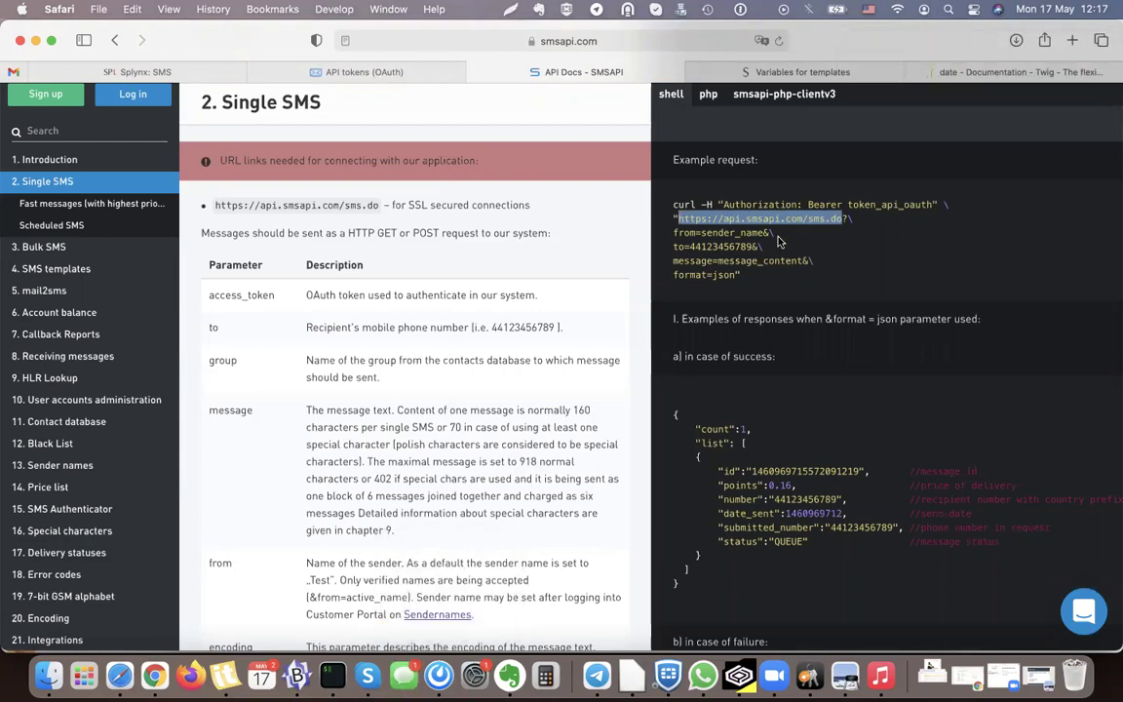
{"action": "left_click", "coordinate": [138, 71]}
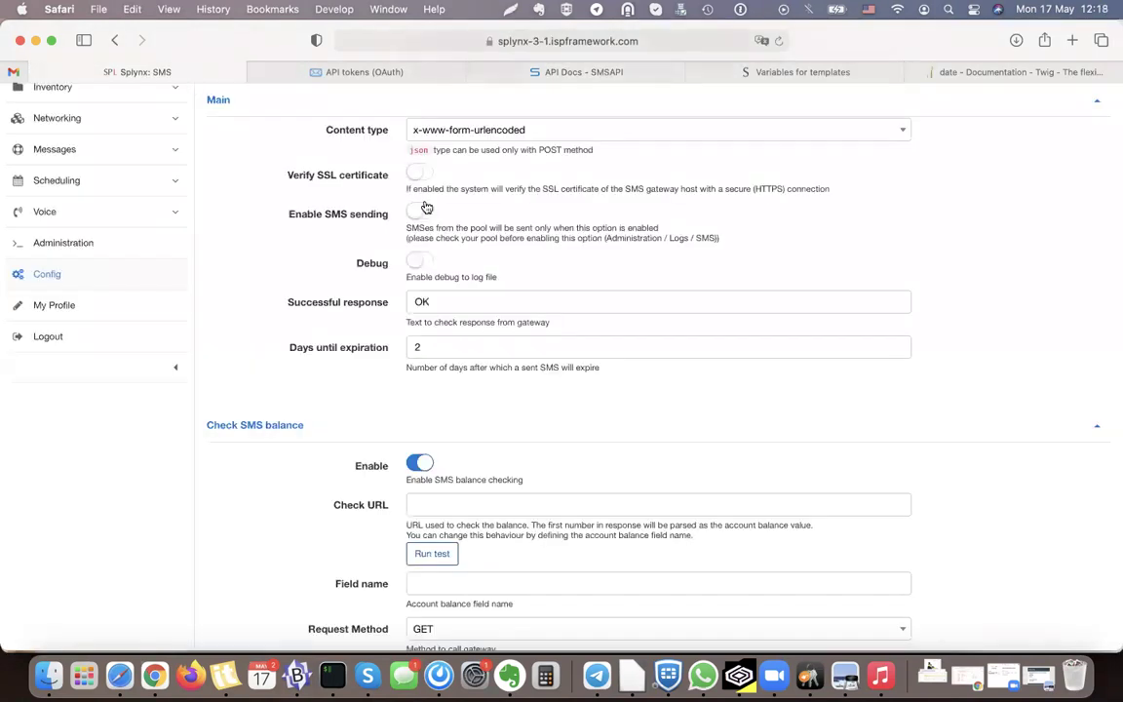
{"action": "scroll", "coordinate": [426, 206], "scroll_direction": "up", "scroll_amount": 5}
{"action": "left_click", "coordinate": [426, 209]}
{"action": "key", "text": "super+v"}
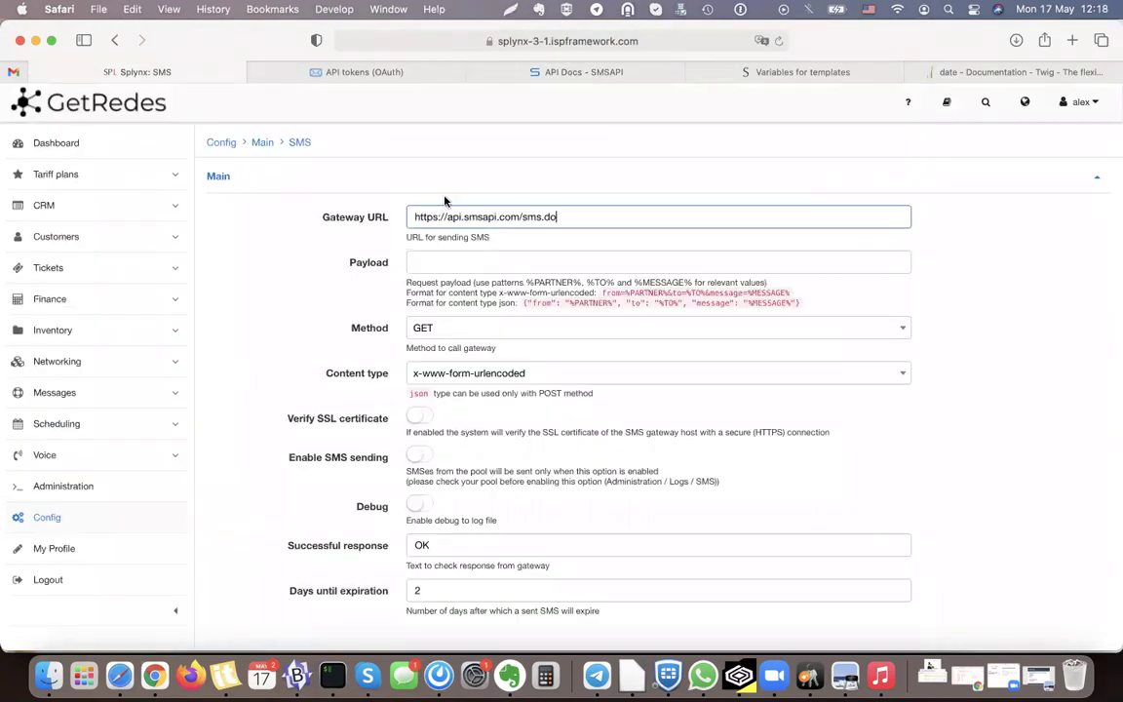
{"action": "left_click", "coordinate": [488, 102]}
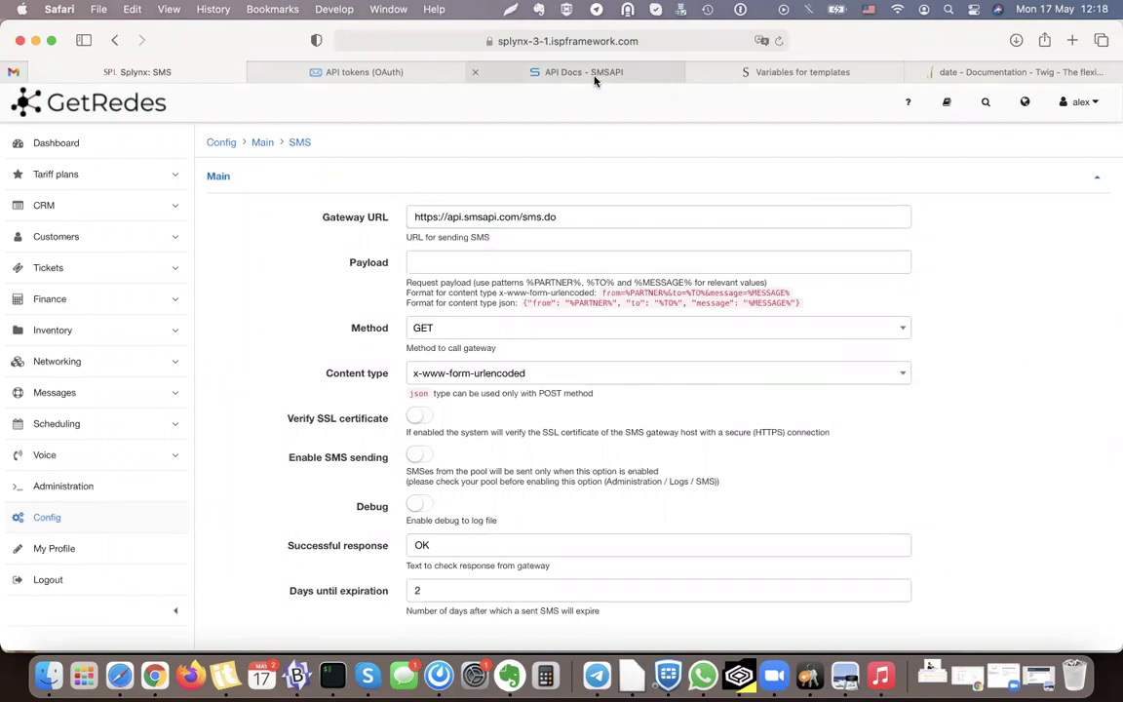
{"action": "mouse_move", "coordinate": [593, 82]}
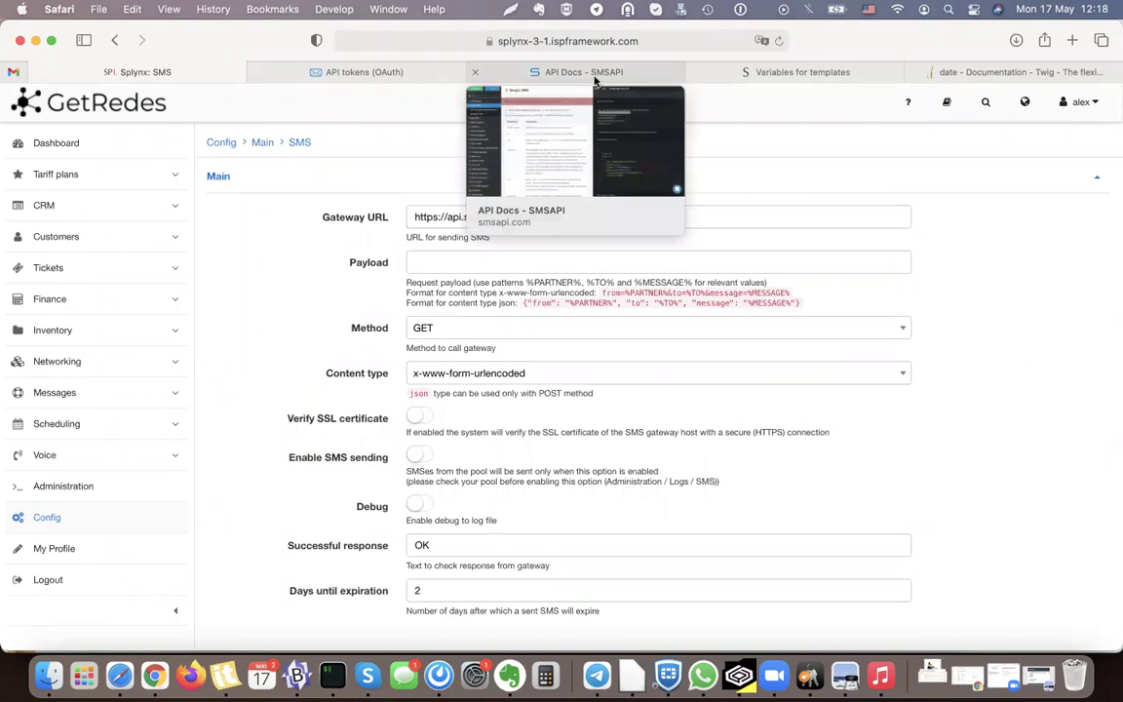
{"action": "left_click", "coordinate": [594, 78]}
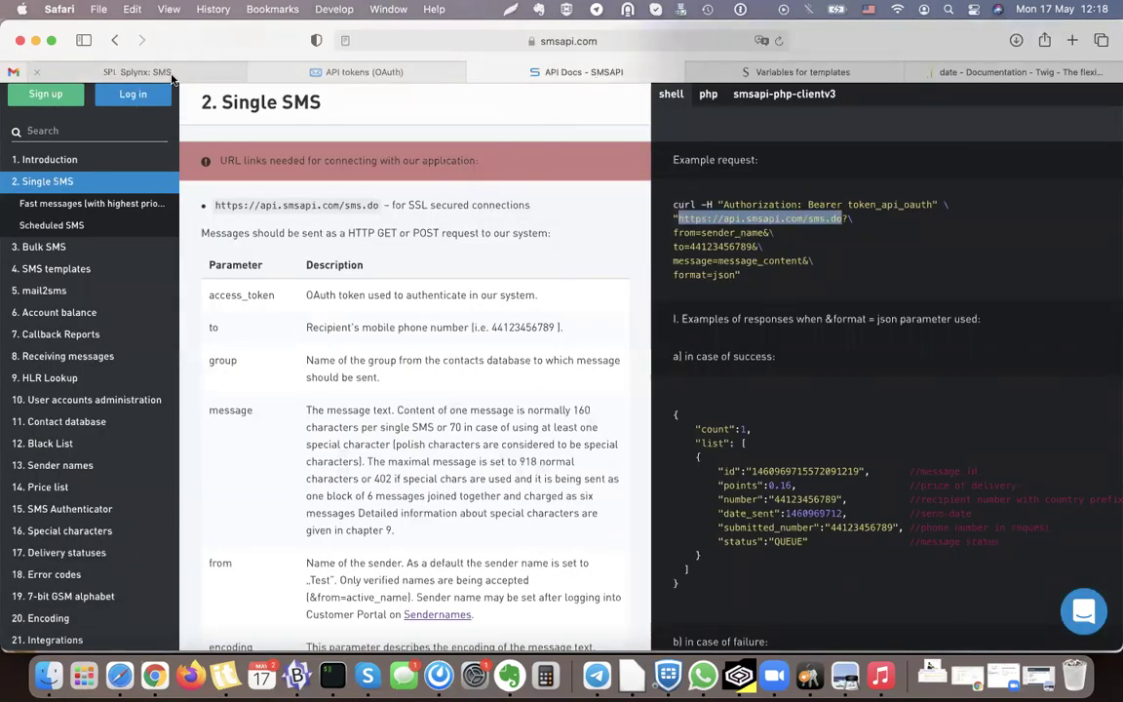
- Paste the JSON template with %PARTNER%, %TO% and %MESSAGE% into Payload
{"action": "left_click", "coordinate": [136, 71]}
{"action": "left_click_drag", "start_coordinate": [523, 303], "coordinate": [802, 303]}
{"action": "key", "text": "super+c"}
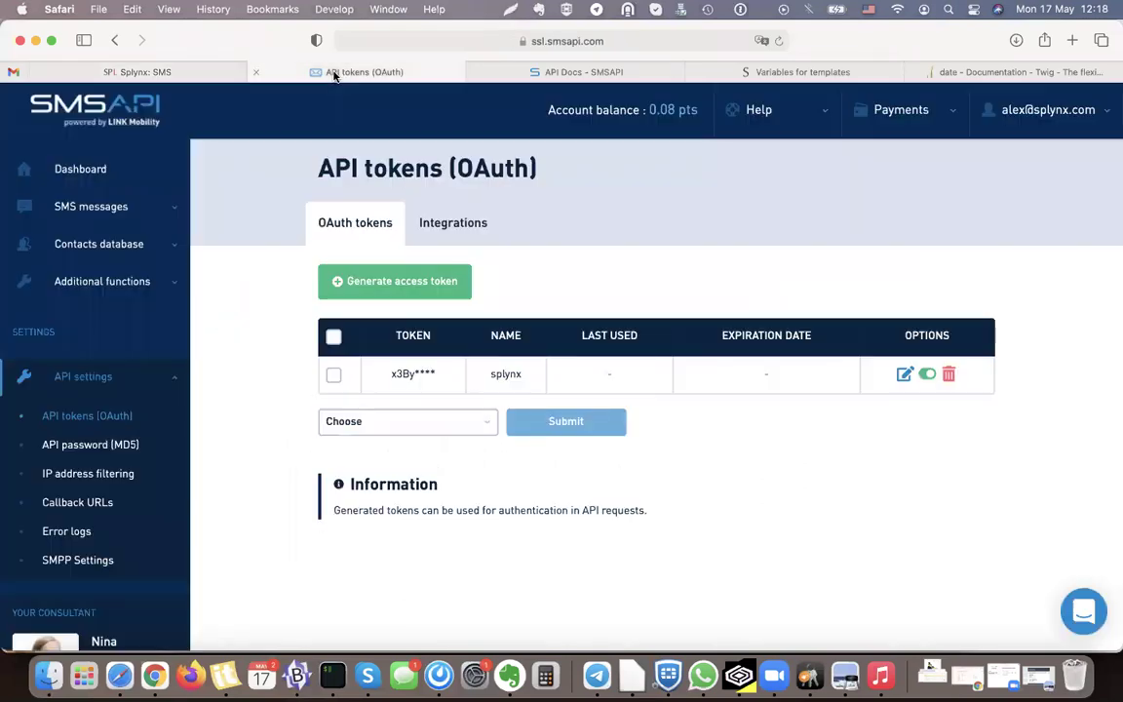
{"action": "left_click", "coordinate": [360, 71]}
{"action": "left_click", "coordinate": [137, 71]}
{"action": "left_click", "coordinate": [452, 262]}
{"action": "key", "text": "super+v"}
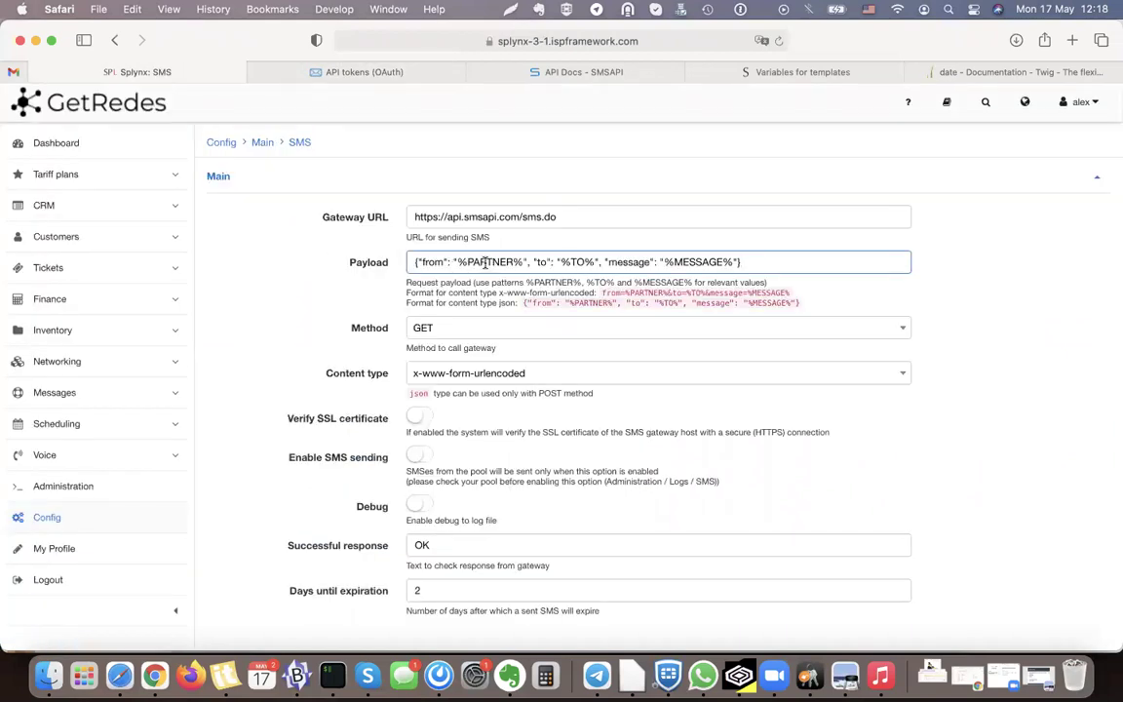
{"action": "double_click", "coordinate": [485, 262]}
{"action": "left_click", "coordinate": [736, 262]}
- Set the request method to POST and the content type to json
{"action": "left_click", "coordinate": [439, 327]}
{"action": "left_click", "coordinate": [449, 401]}
{"action": "left_click", "coordinate": [449, 375]}
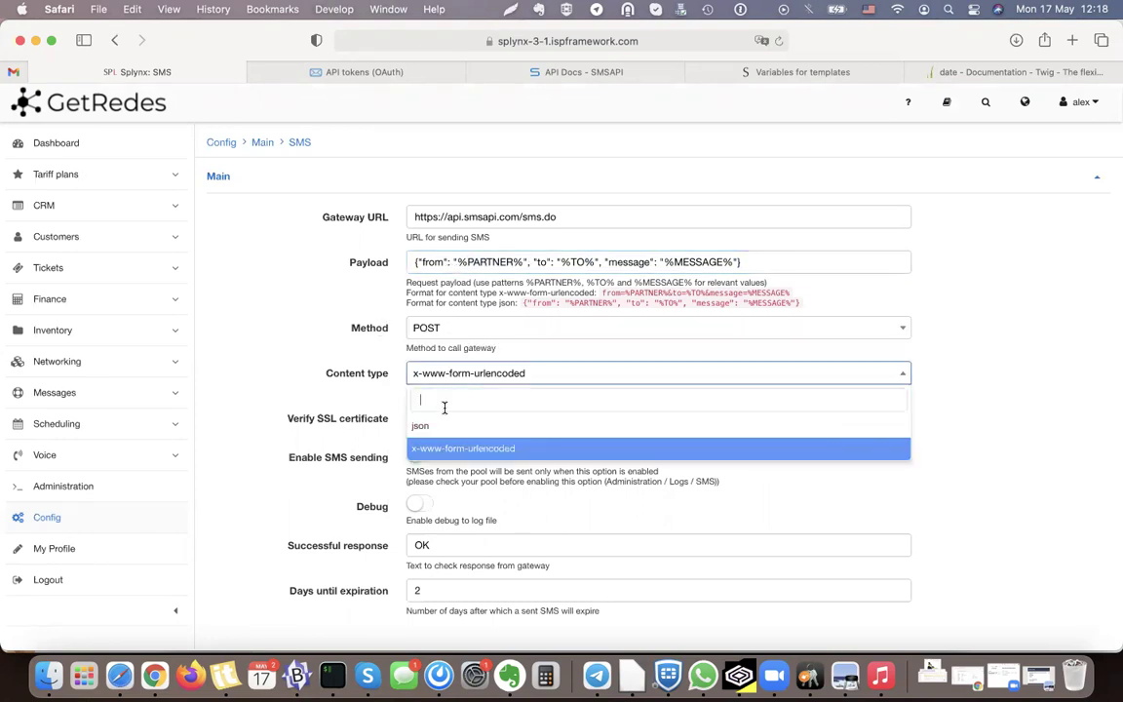
{"action": "left_click", "coordinate": [441, 424]}
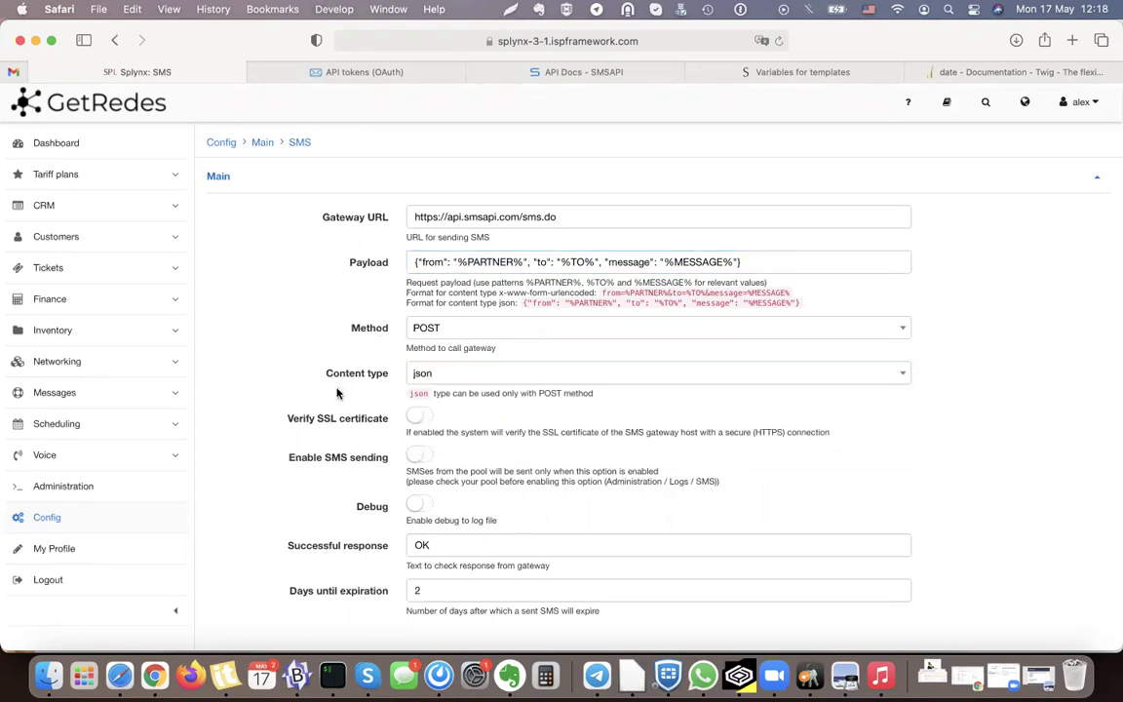
{"action": "scroll", "coordinate": [336, 393], "scroll_direction": "down", "scroll_amount": 2}
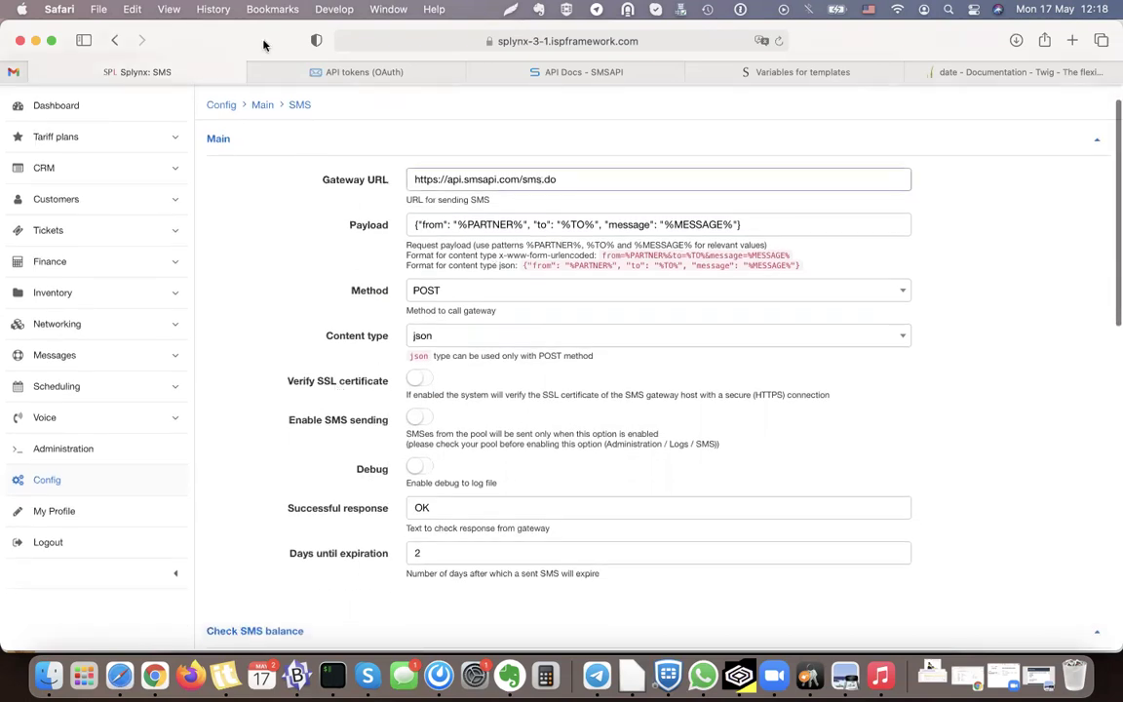
{"action": "left_click", "coordinate": [497, 225]}
{"action": "double_click", "coordinate": [492, 225]}
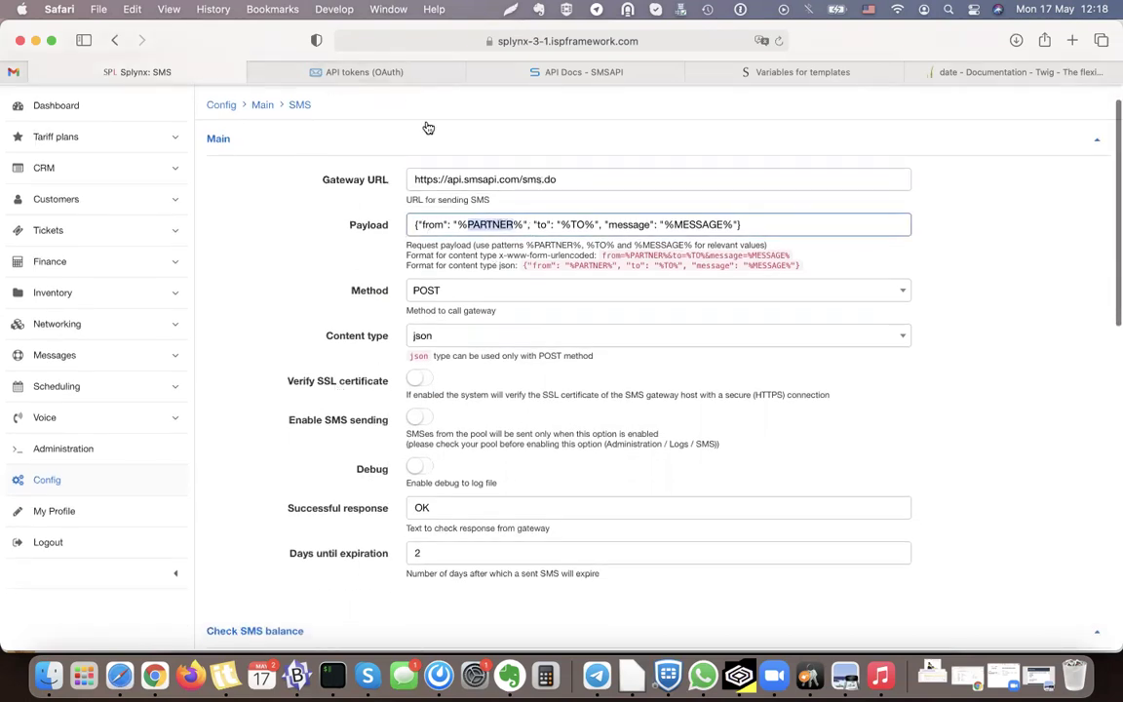
- Check SMSAPI's SMS messages › Sender names page for the default sender name
{"action": "left_click", "coordinate": [346, 72]}
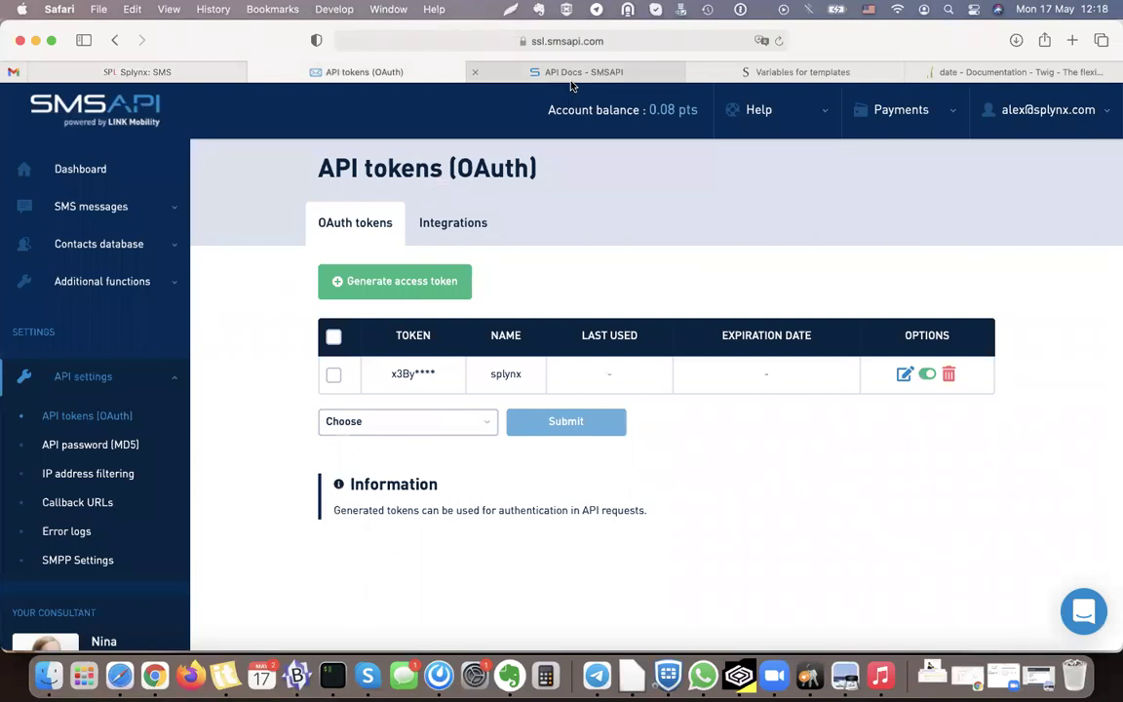
{"action": "left_click", "coordinate": [124, 291]}
{"action": "left_click", "coordinate": [98, 239]}
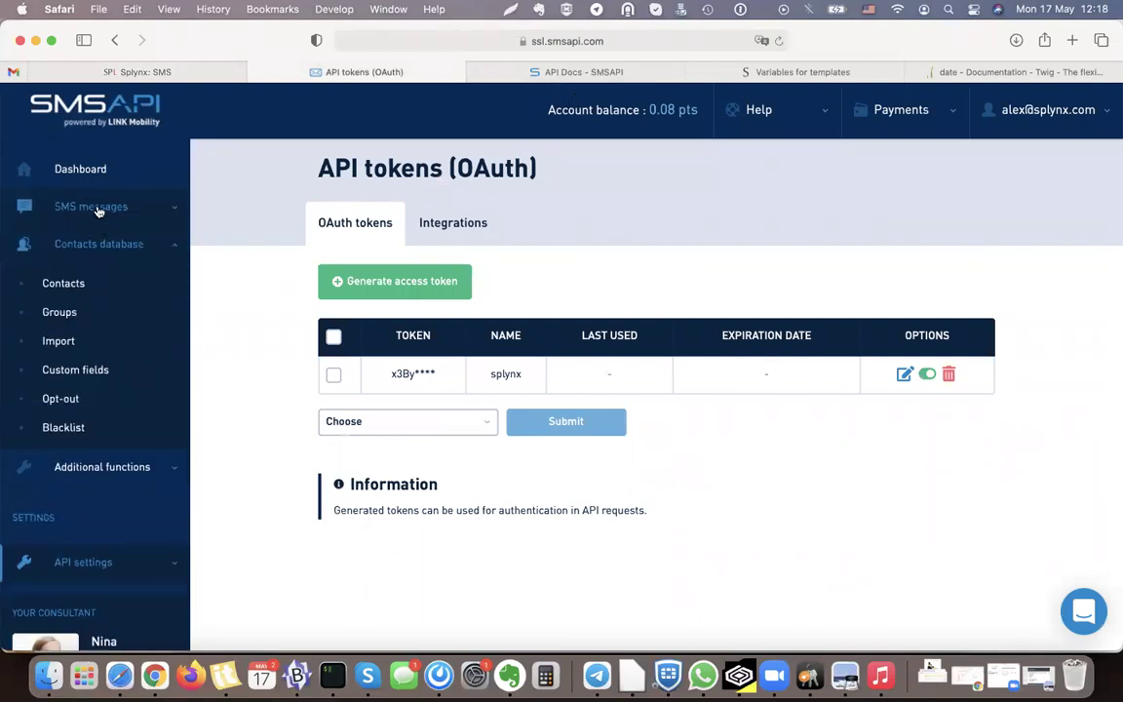
{"action": "left_click", "coordinate": [98, 207]}
{"action": "left_click", "coordinate": [83, 390]}
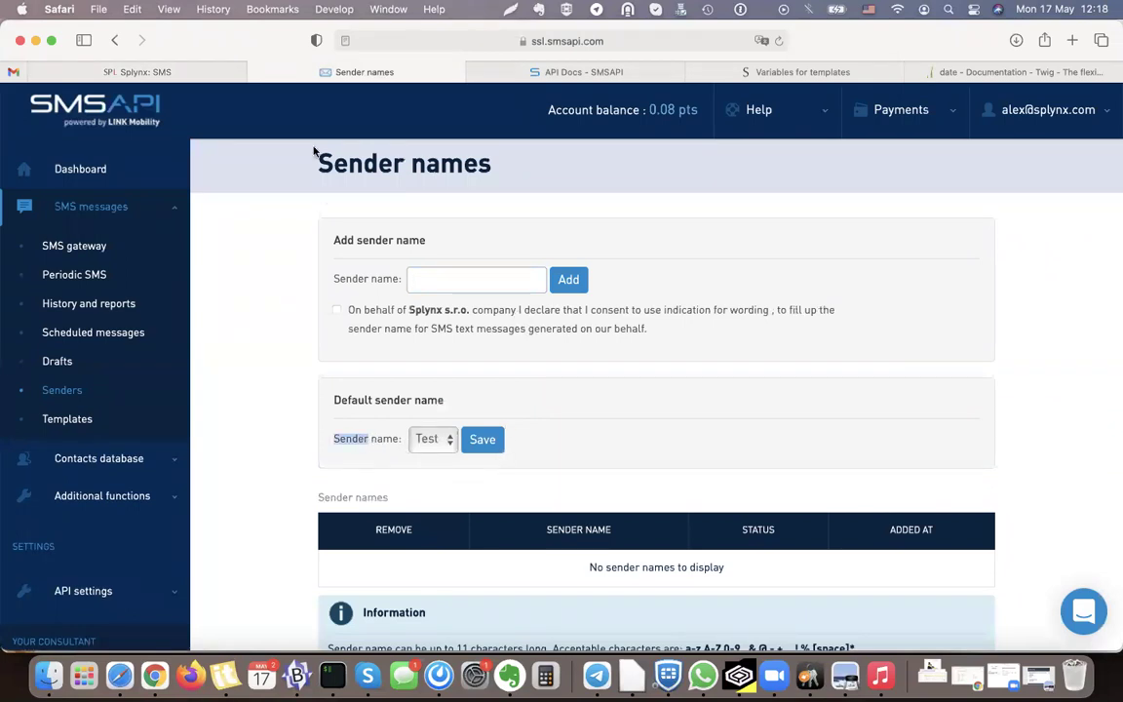
- Replace %PARTNER% in the Splynx payload with Test
{"action": "left_click", "coordinate": [195, 74]}
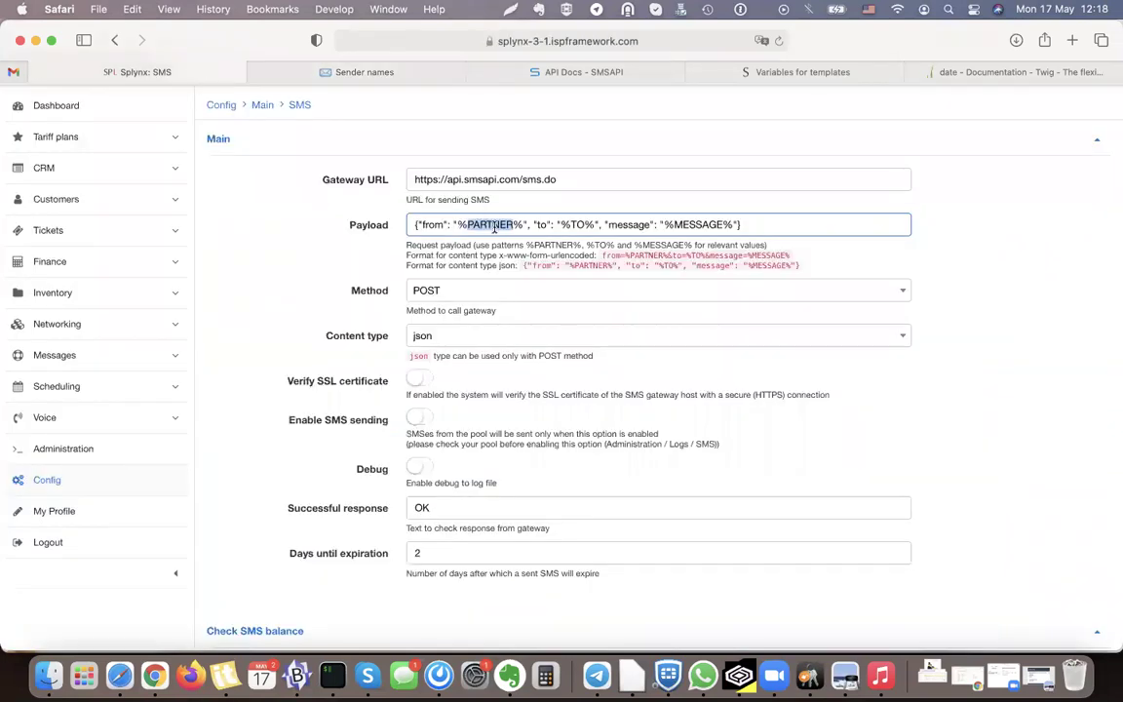
{"action": "key", "text": "BackSpace"}
{"action": "key", "text": "BackSpace"}
{"action": "key", "text": "Delete"}
{"action": "type", "text": "Te"}
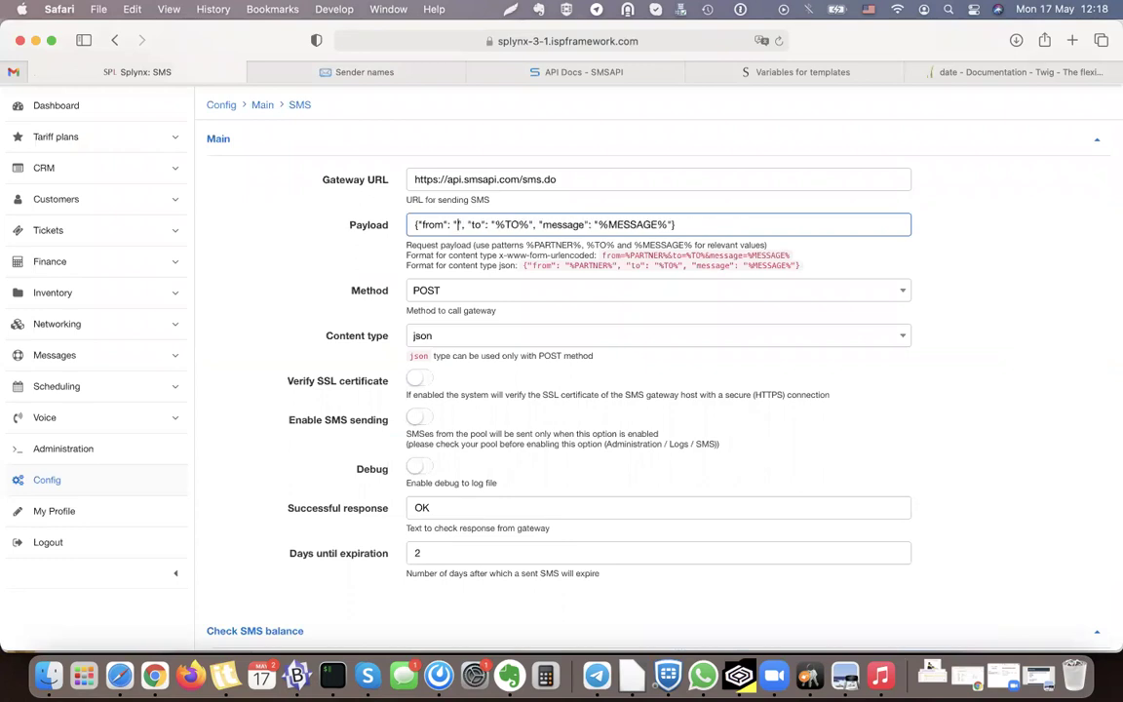
{"action": "type", "text": "st"}
{"action": "left_click", "coordinate": [355, 252]}
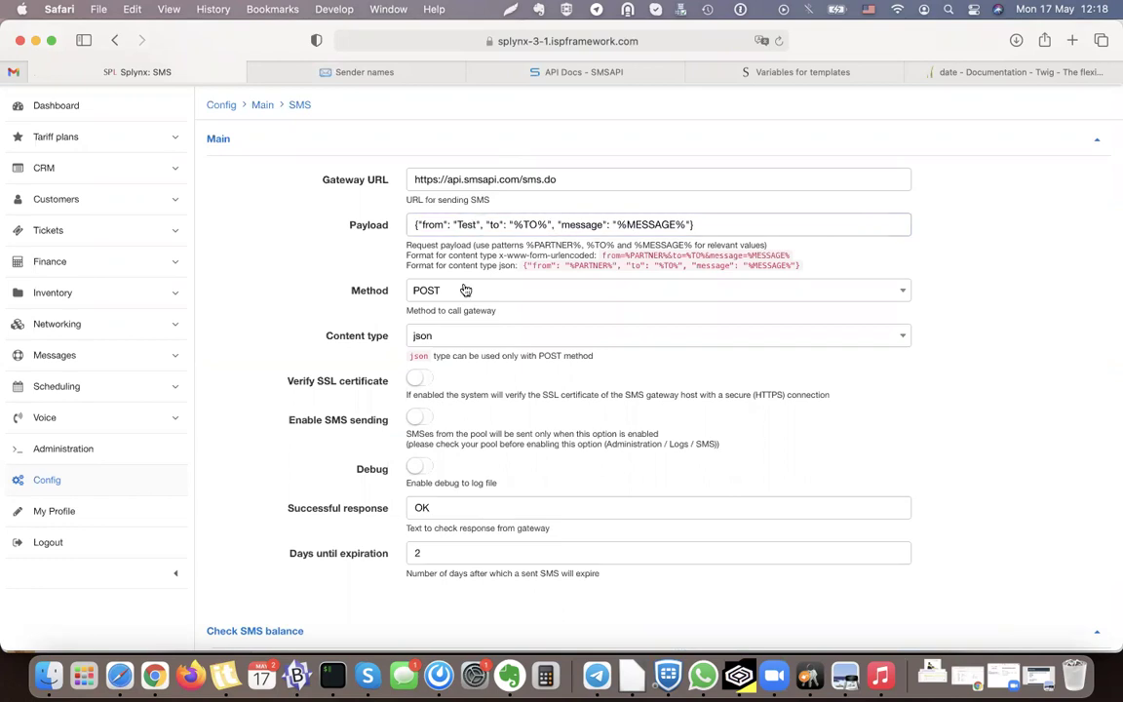
- Name the custom header Authorization, copied from the SMSAPI docs example
{"action": "scroll", "coordinate": [492, 351], "scroll_direction": "down", "scroll_amount": 2}
{"action": "scroll", "coordinate": [449, 292], "scroll_direction": "up", "scroll_amount": 2}
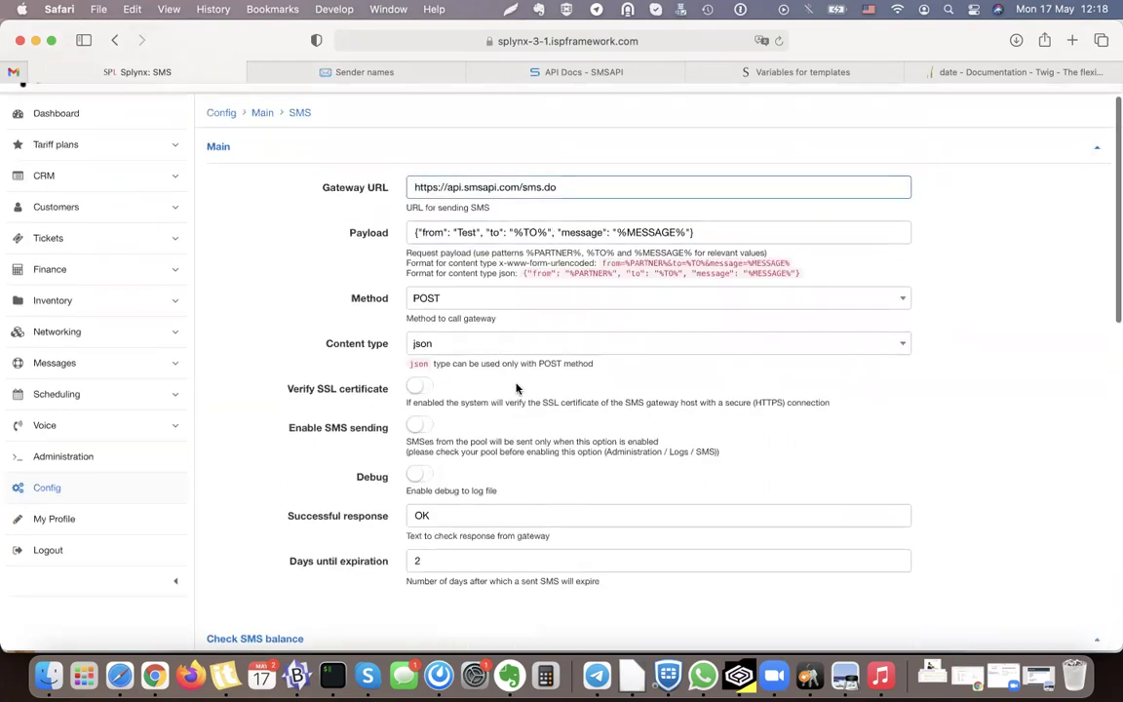
{"action": "scroll", "coordinate": [516, 390], "scroll_direction": "down", "scroll_amount": 5}
{"action": "scroll", "coordinate": [517, 390], "scroll_direction": "down", "scroll_amount": 8}
{"action": "left_click", "coordinate": [432, 423]}
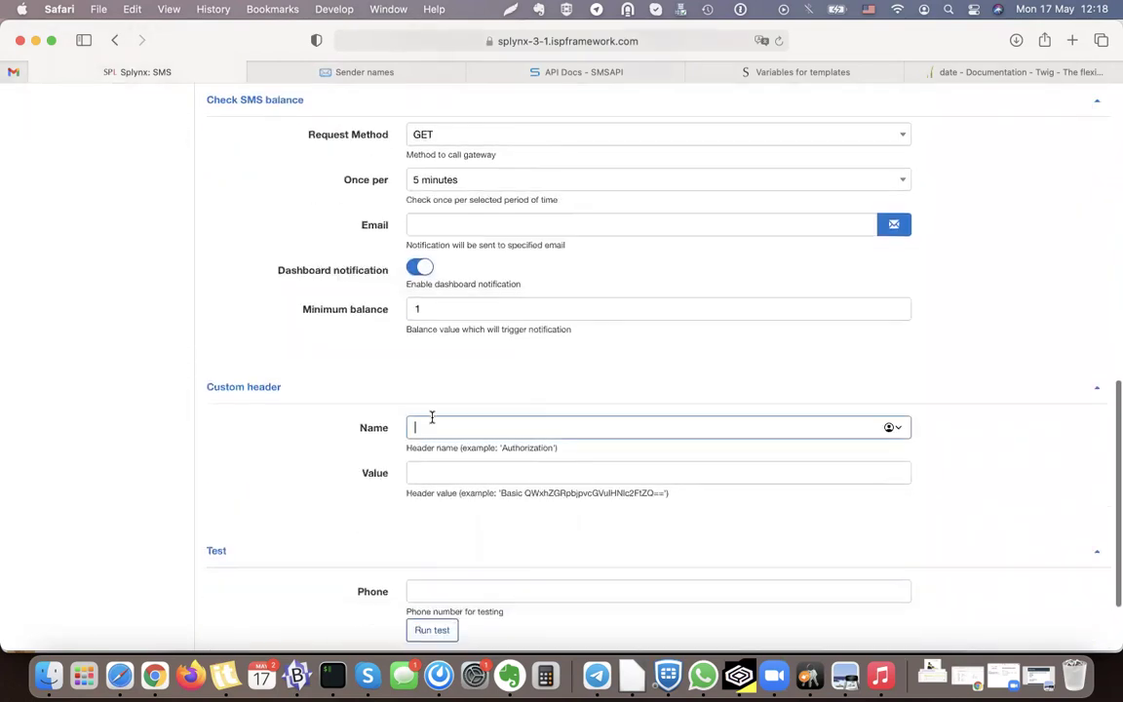
{"action": "left_click", "coordinate": [354, 74]}
{"action": "left_click", "coordinate": [536, 73]}
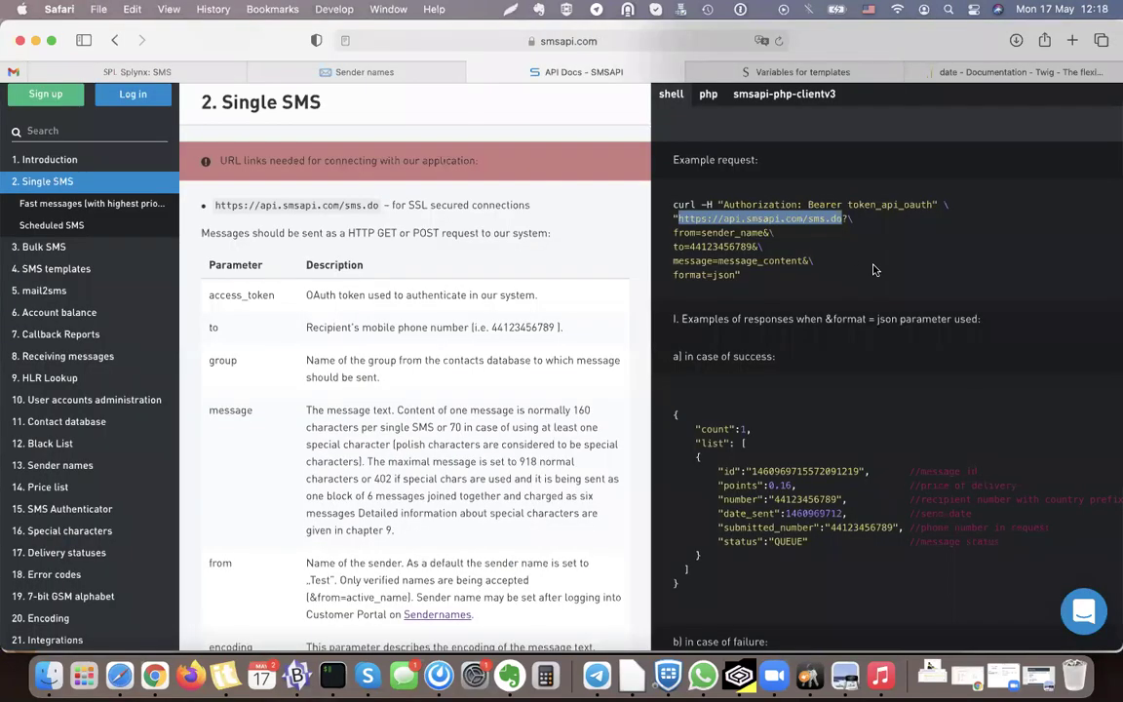
{"action": "double_click", "coordinate": [761, 204]}
{"action": "key", "text": "super+c"}
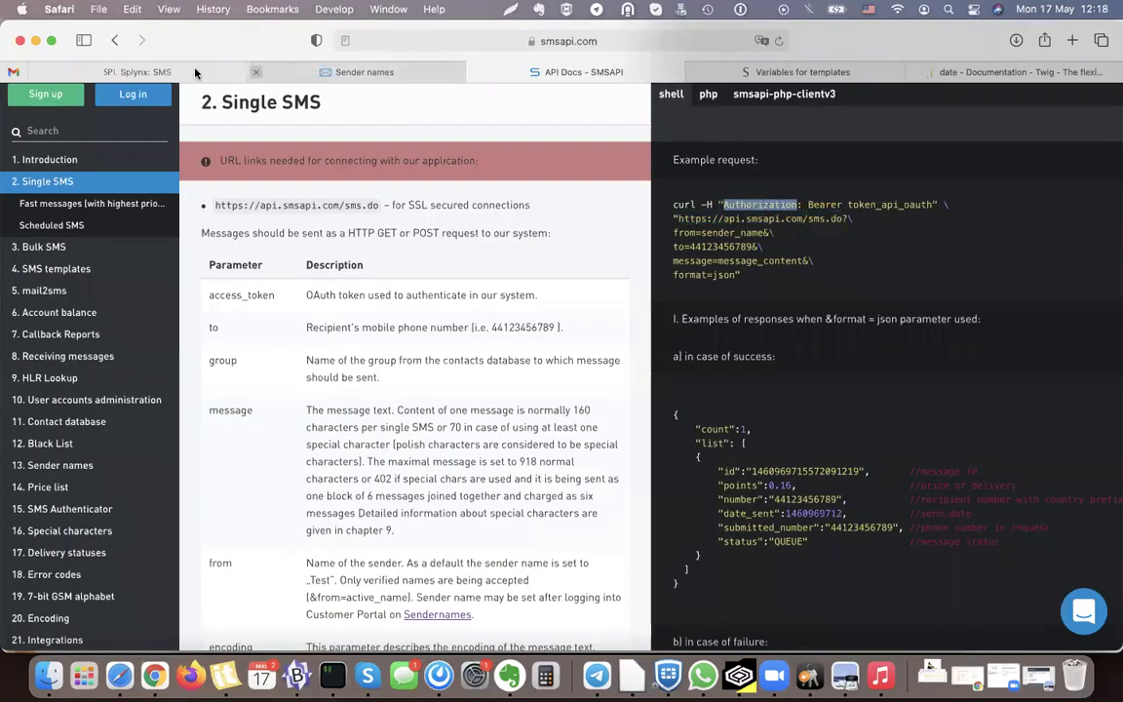
{"action": "left_click", "coordinate": [146, 72]}
{"action": "key", "text": "super+v"}
- Put Bearer, copied from the docs example, into the custom header value
{"action": "left_click", "coordinate": [483, 472]}
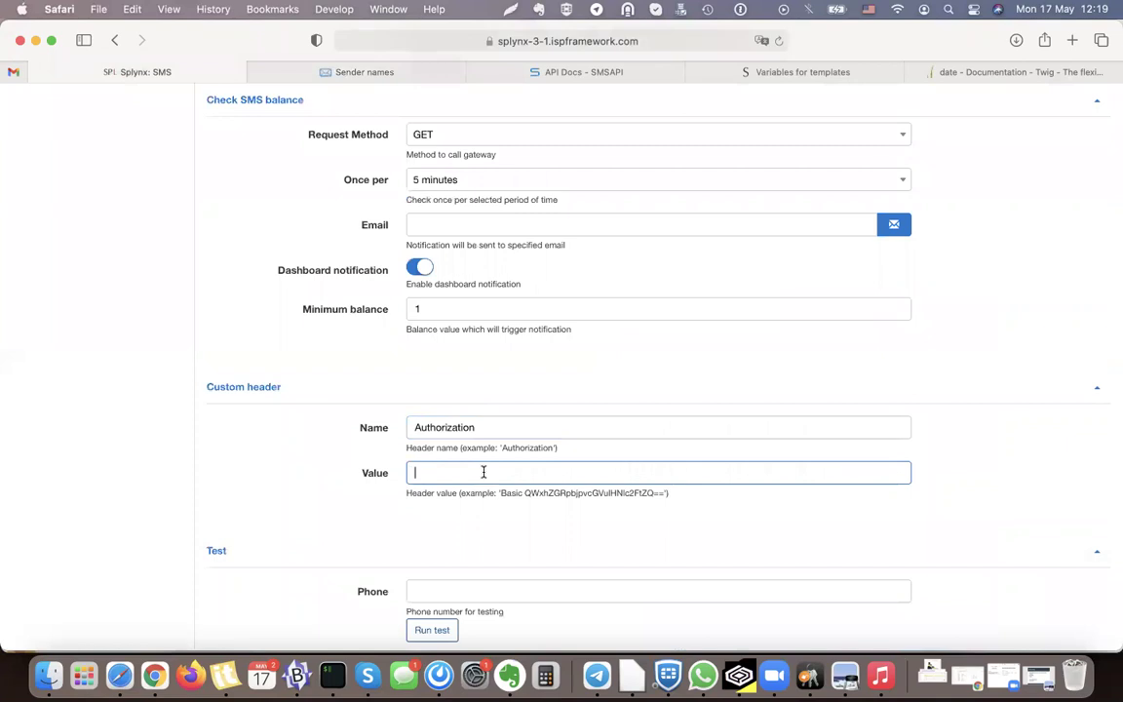
{"action": "double_click", "coordinate": [613, 493]}
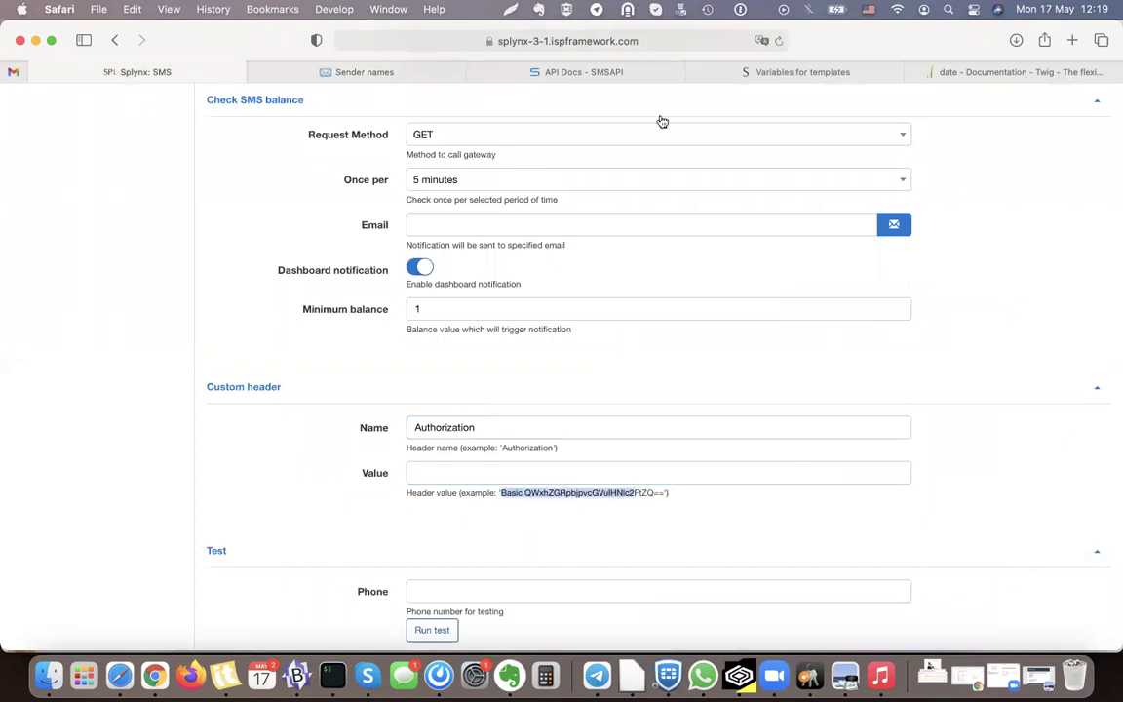
{"action": "left_click", "coordinate": [575, 72]}
{"action": "double_click", "coordinate": [824, 205]}
{"action": "key", "text": "super+c"}
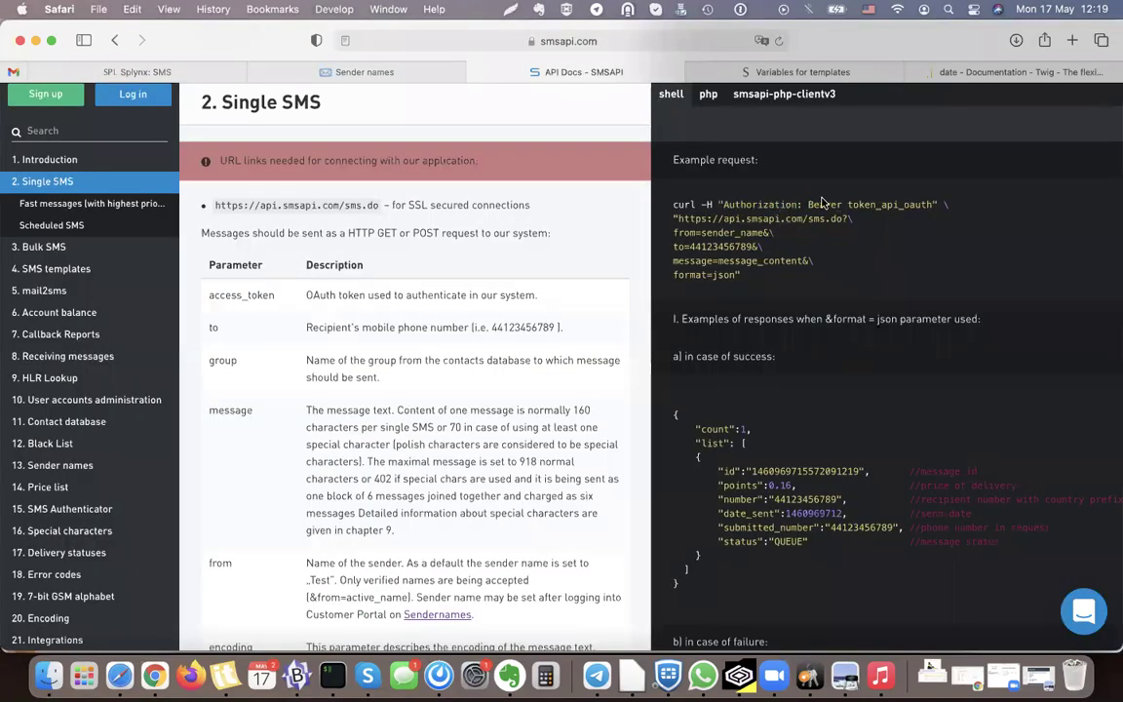
{"action": "left_click", "coordinate": [149, 72]}
{"action": "left_click", "coordinate": [421, 474]}
{"action": "key", "text": "super+v"}
- Append the new SMSAPI token from the BBEdit notes after Bearer, then enter the test phone number
{"action": "left_click", "coordinate": [297, 675]}
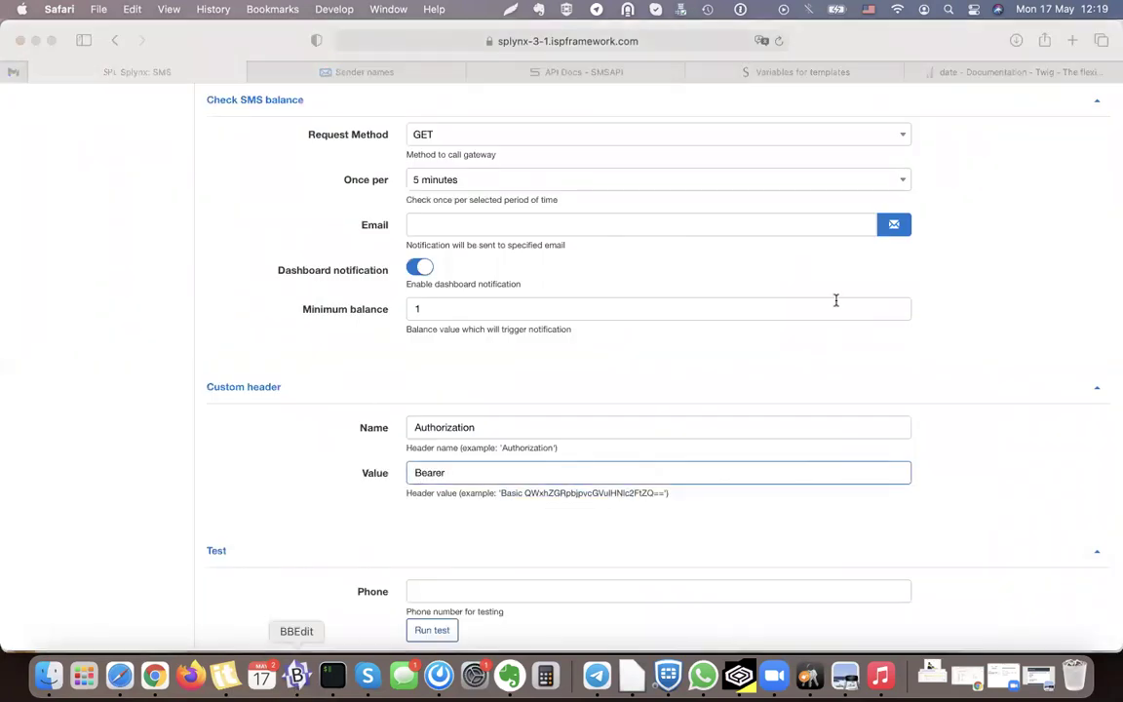
{"action": "double_click", "coordinate": [815, 192]}
{"action": "key", "text": "super+c"}
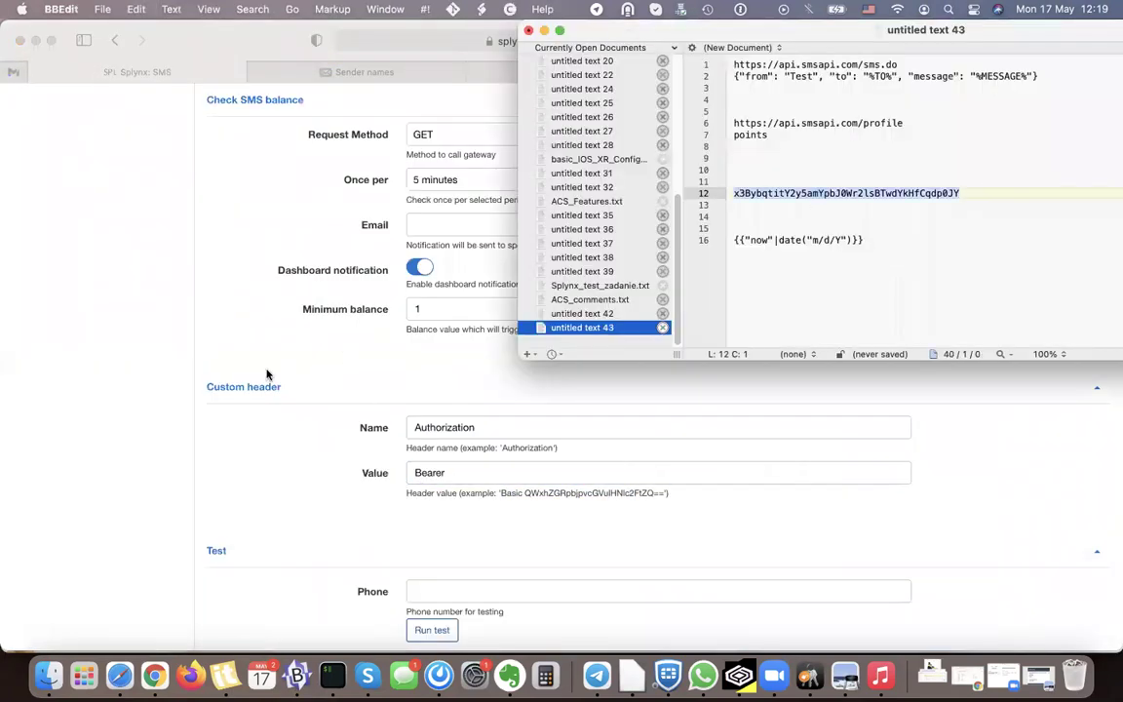
{"action": "left_click", "coordinate": [511, 468]}
{"action": "key", "text": "super+v"}
{"action": "scroll", "coordinate": [459, 519], "scroll_direction": "down", "scroll_amount": 3}
{"action": "left_click", "coordinate": [443, 498]}
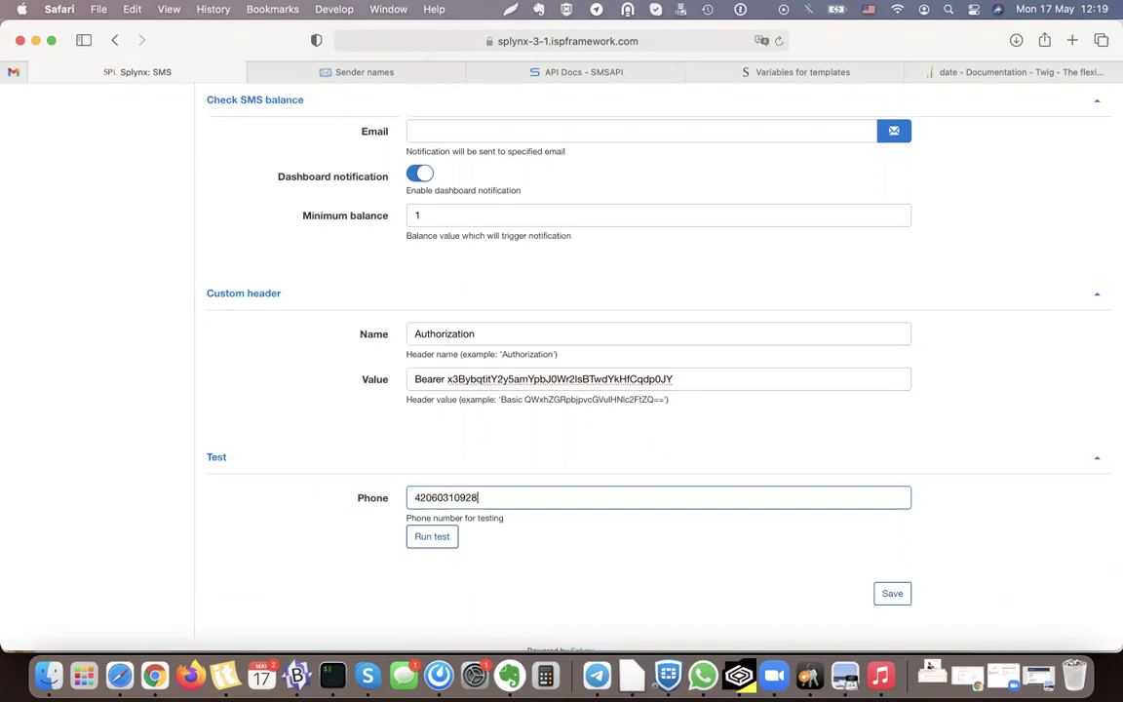
- Save the SMS gateway settings and send a test SMS
{"action": "left_click", "coordinate": [894, 595]}
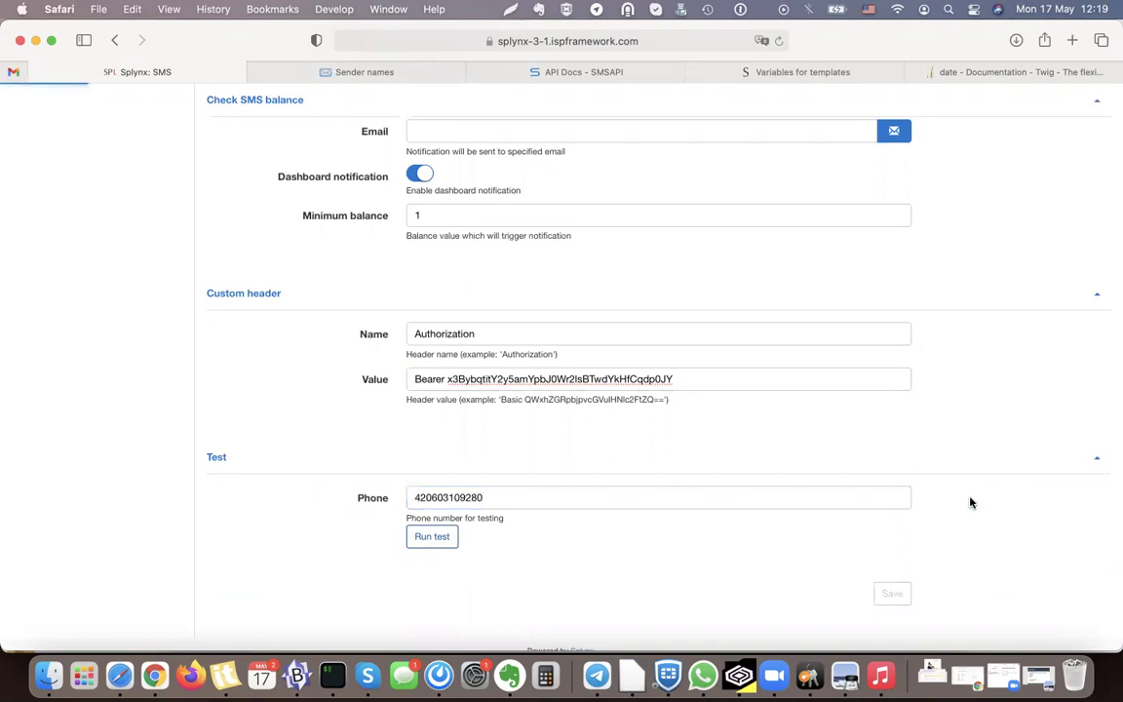
{"action": "scroll", "coordinate": [980, 590], "scroll_direction": "down", "scroll_amount": 1}
{"action": "left_click", "coordinate": [431, 524]}
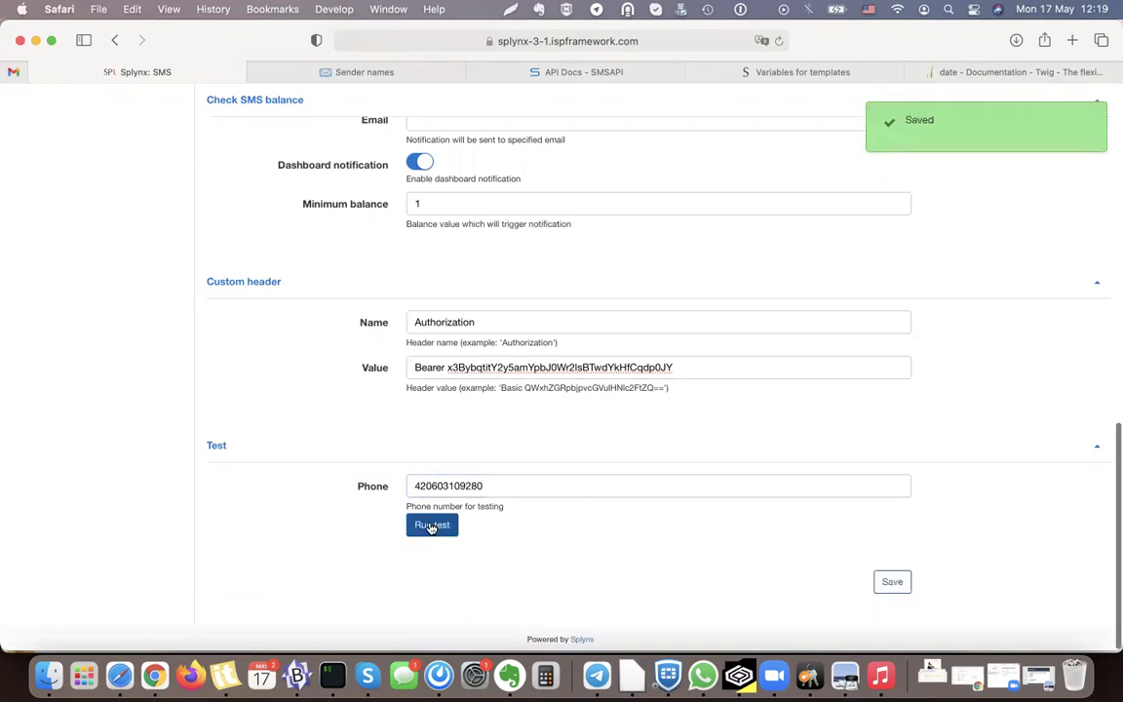
- Review the test result: sender, recipient, message ID and the HTTP 200 OK response
{"action": "scroll", "coordinate": [999, 290], "scroll_direction": "down", "scroll_amount": 5}
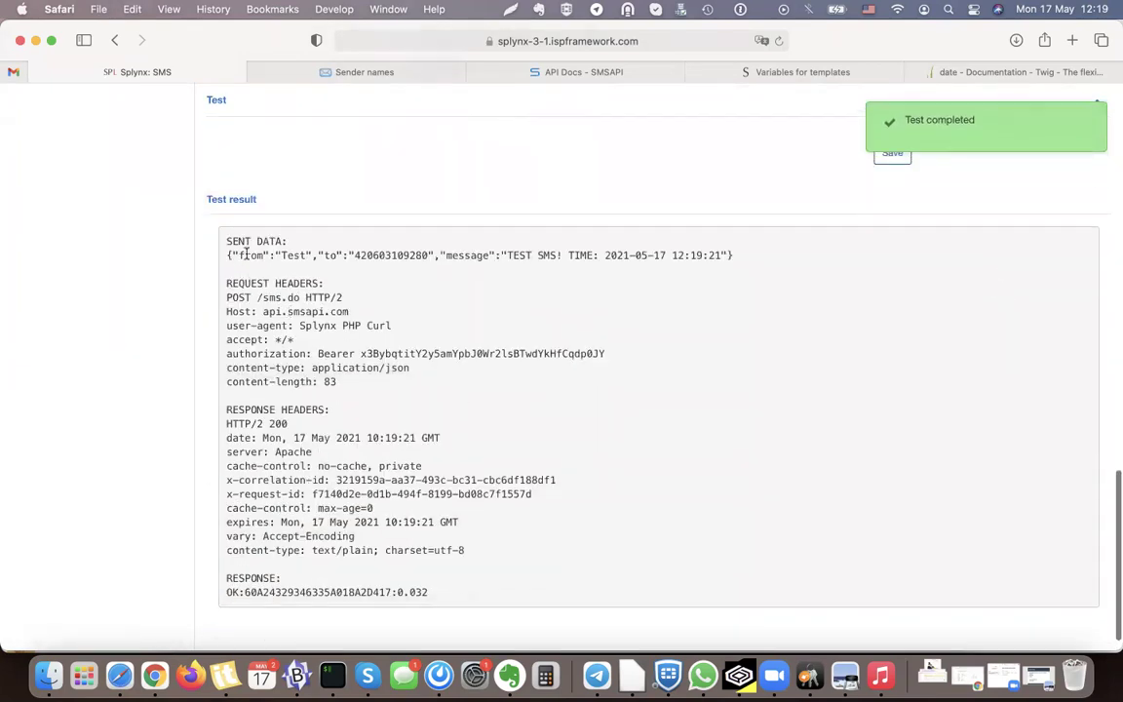
{"action": "left_click_drag", "start_coordinate": [227, 255], "coordinate": [312, 255]}
{"action": "double_click", "coordinate": [405, 255]}
{"action": "left_click", "coordinate": [529, 258]}
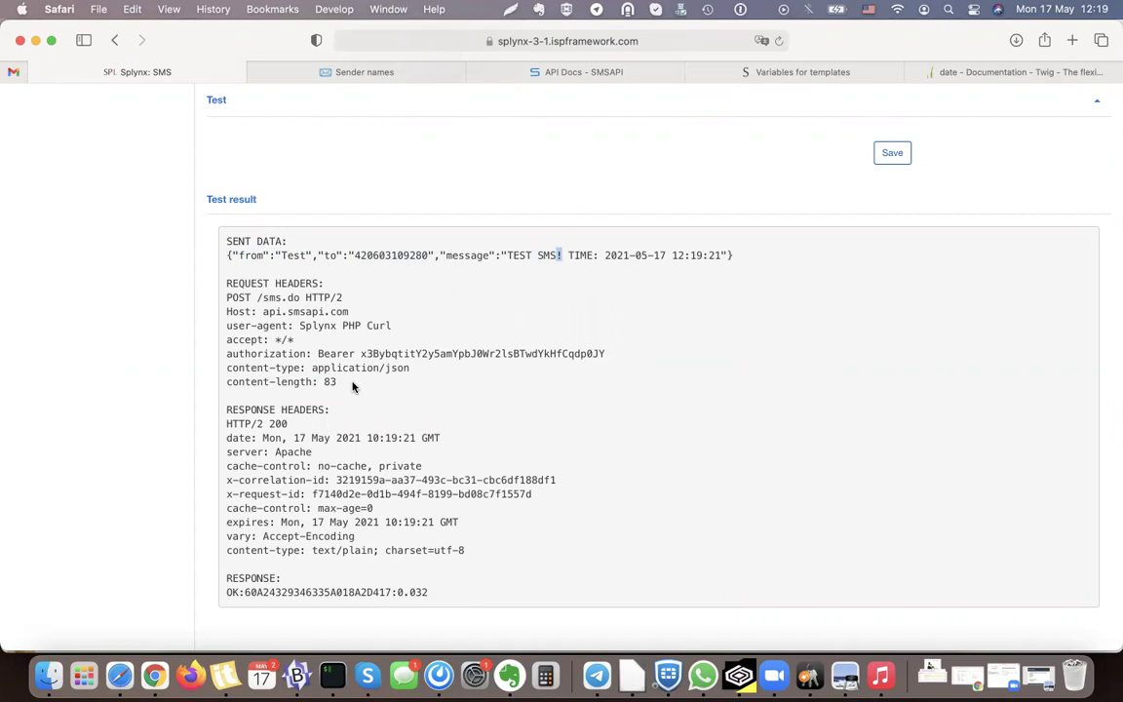
{"action": "double_click", "coordinate": [346, 592]}
{"action": "left_click", "coordinate": [395, 594]}
{"action": "scroll", "coordinate": [426, 597], "scroll_direction": "down", "scroll_amount": 1}
{"action": "scroll", "coordinate": [426, 597], "scroll_direction": "up", "scroll_amount": 10}
{"action": "scroll", "coordinate": [430, 600], "scroll_direction": "up", "scroll_amount": 5}
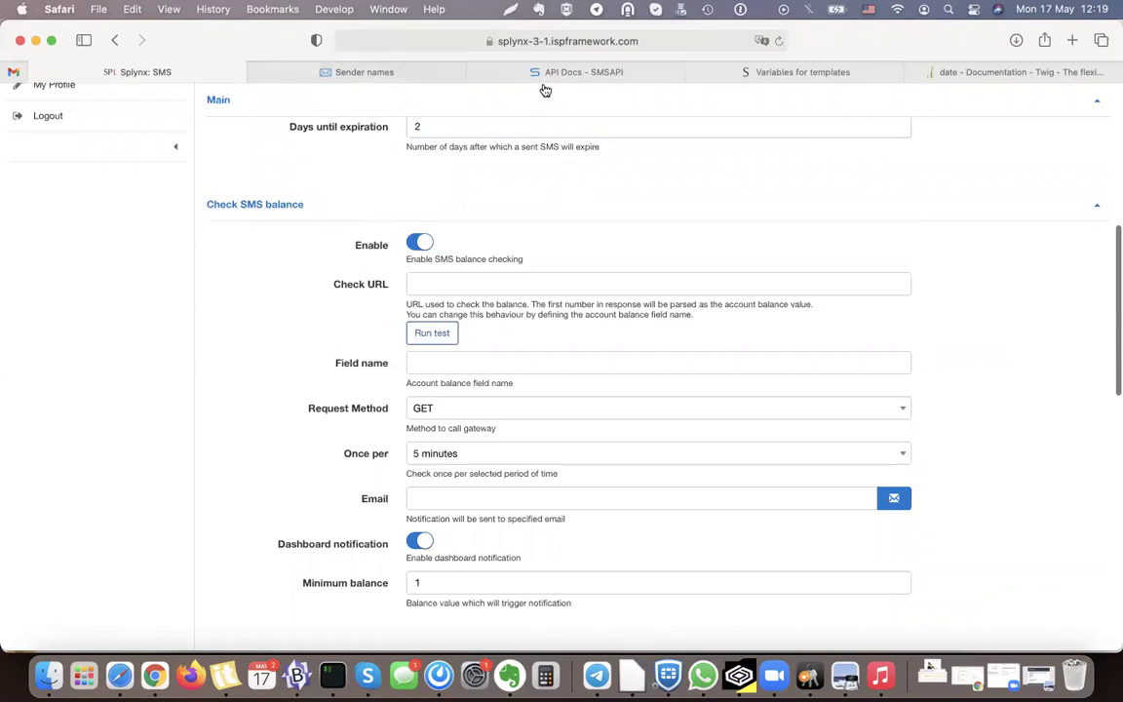
- Copy the account balance endpoint and find the points field in the SMSAPI documentation
{"action": "left_click", "coordinate": [502, 70]}
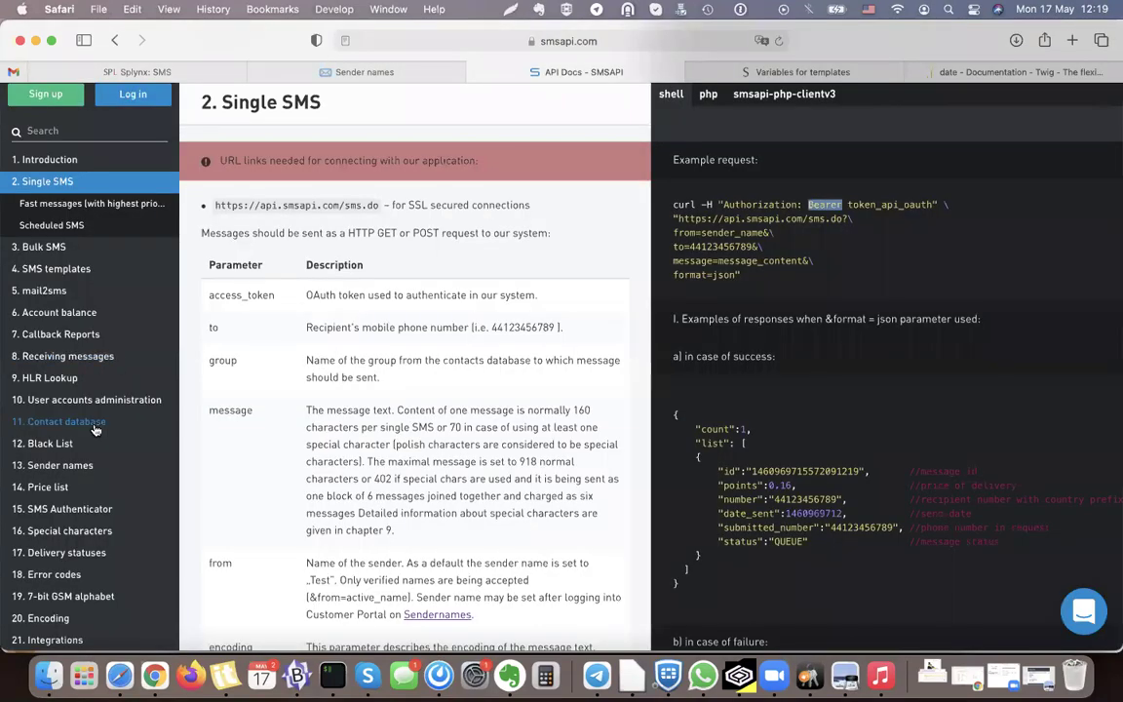
{"action": "scroll", "coordinate": [94, 430], "scroll_direction": "down", "scroll_amount": 1}
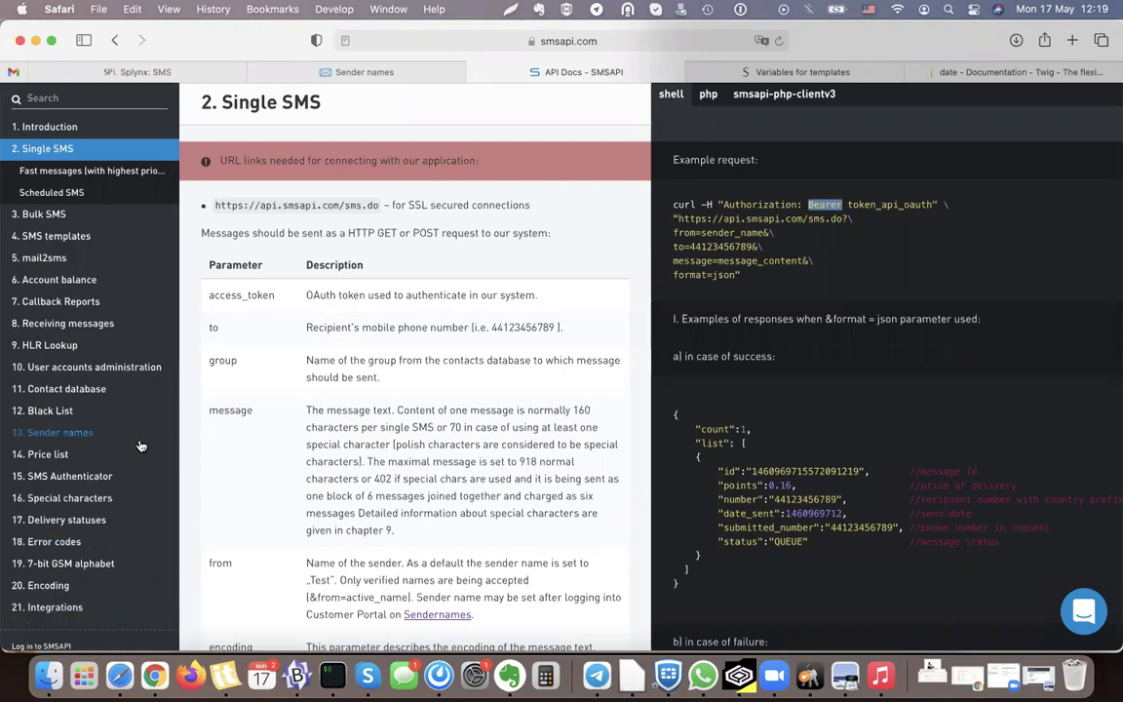
{"action": "scroll", "coordinate": [88, 371], "scroll_direction": "up", "scroll_amount": 1}
{"action": "left_click", "coordinate": [53, 270]}
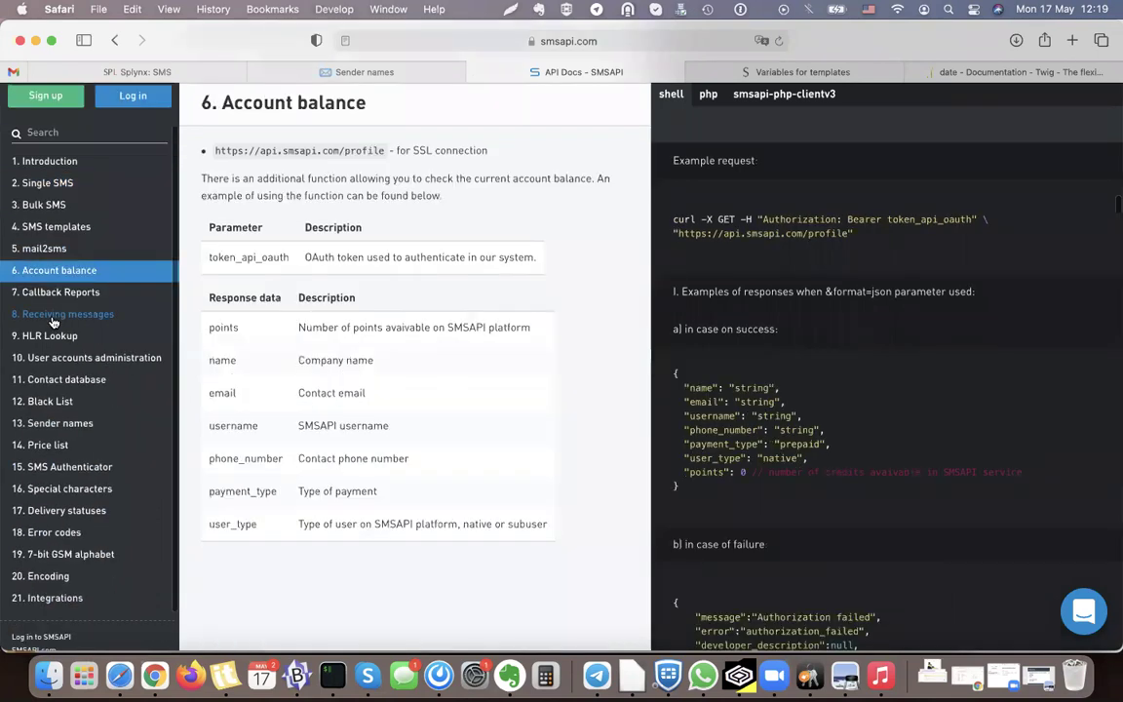
{"action": "left_click_drag", "start_coordinate": [383, 151], "coordinate": [215, 151]}
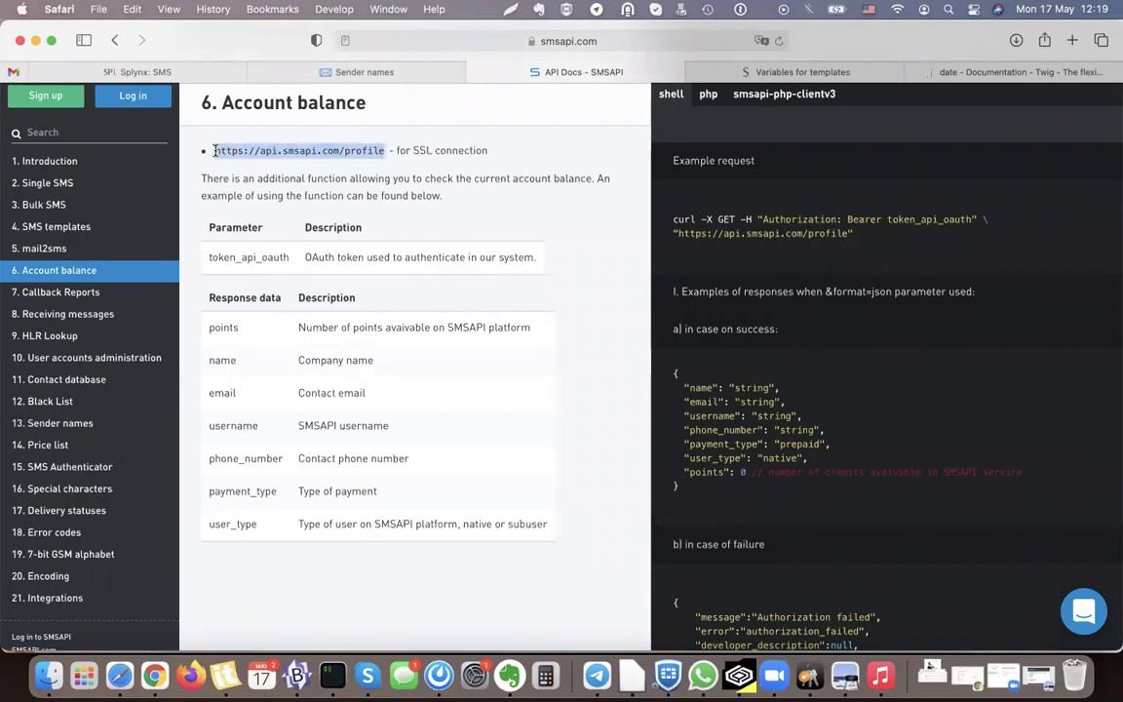
{"action": "right_click", "coordinate": [298, 154]}
{"action": "left_click", "coordinate": [302, 239]}
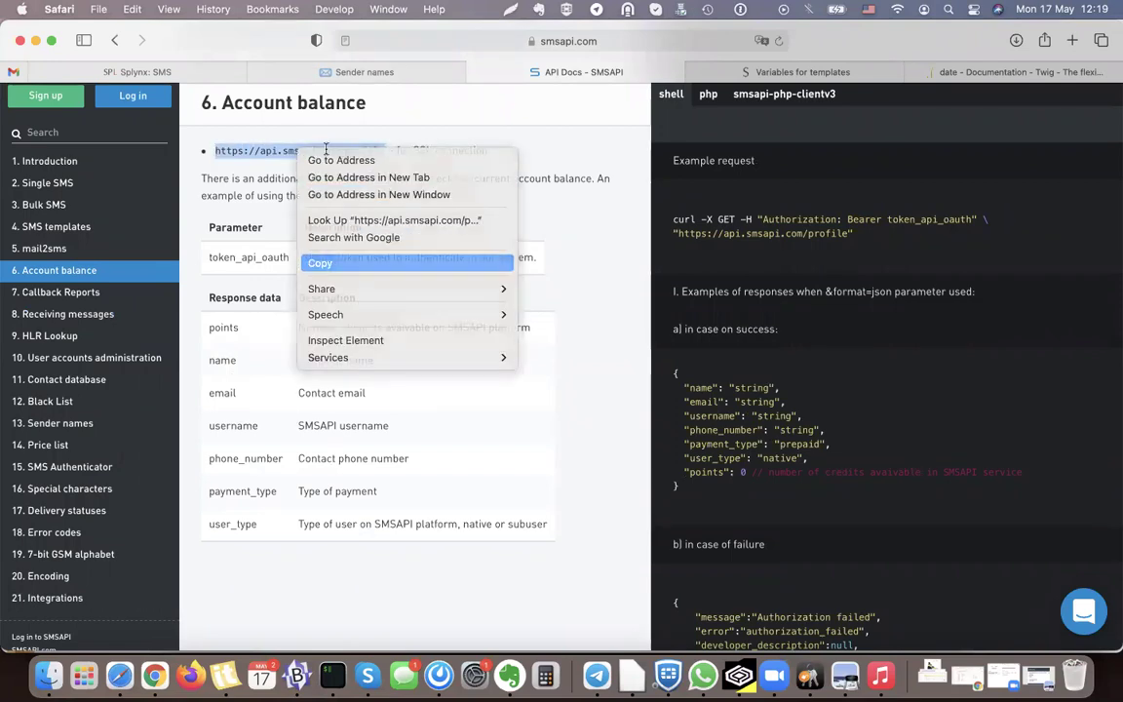
{"action": "double_click", "coordinate": [806, 220]}
{"action": "left_click", "coordinate": [836, 221]}
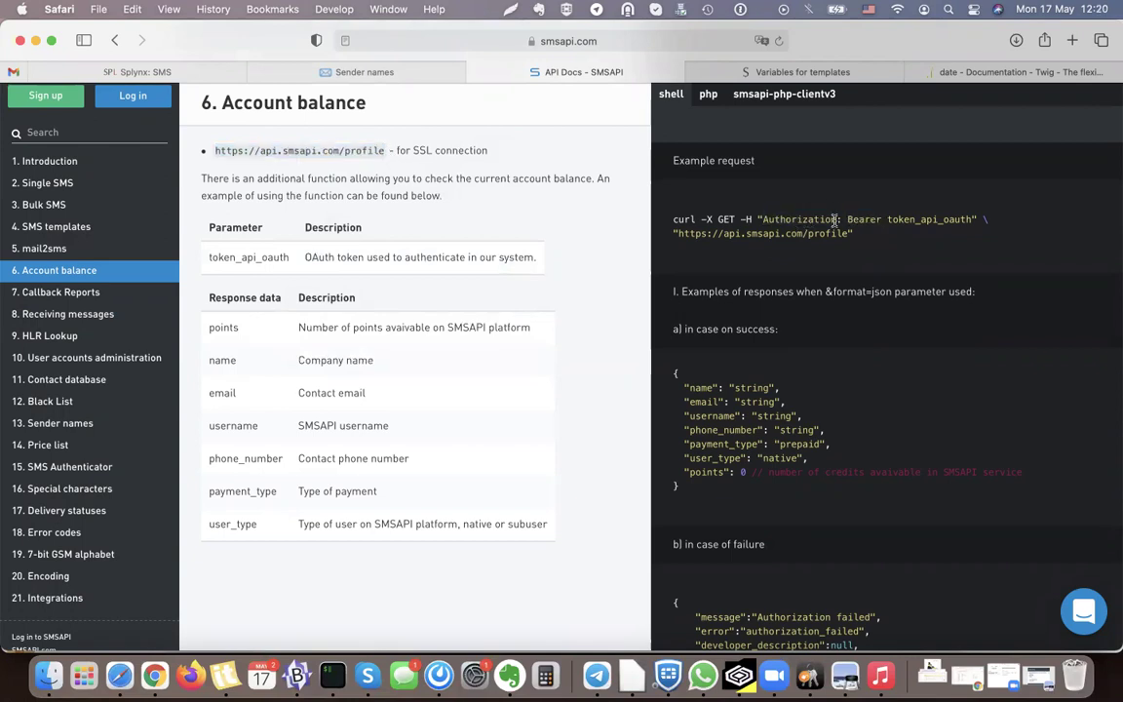
{"action": "left_click_drag", "start_coordinate": [849, 234], "coordinate": [683, 234]}
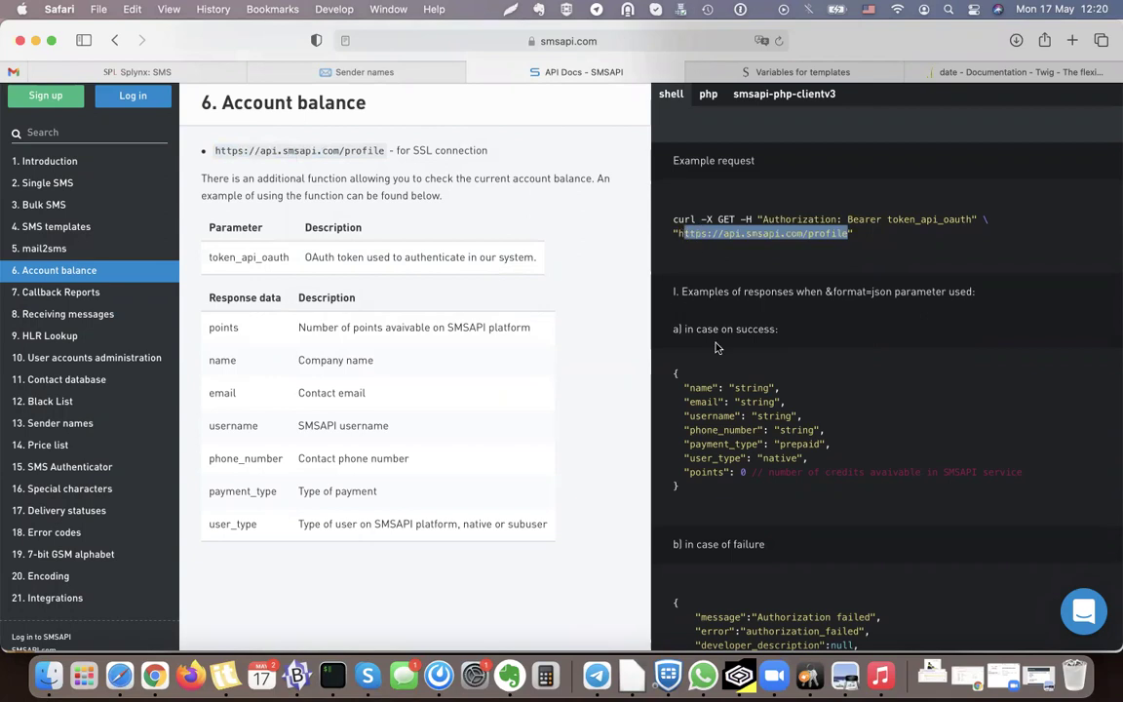
{"action": "left_click", "coordinate": [706, 461]}
{"action": "triple_click", "coordinate": [706, 471]}
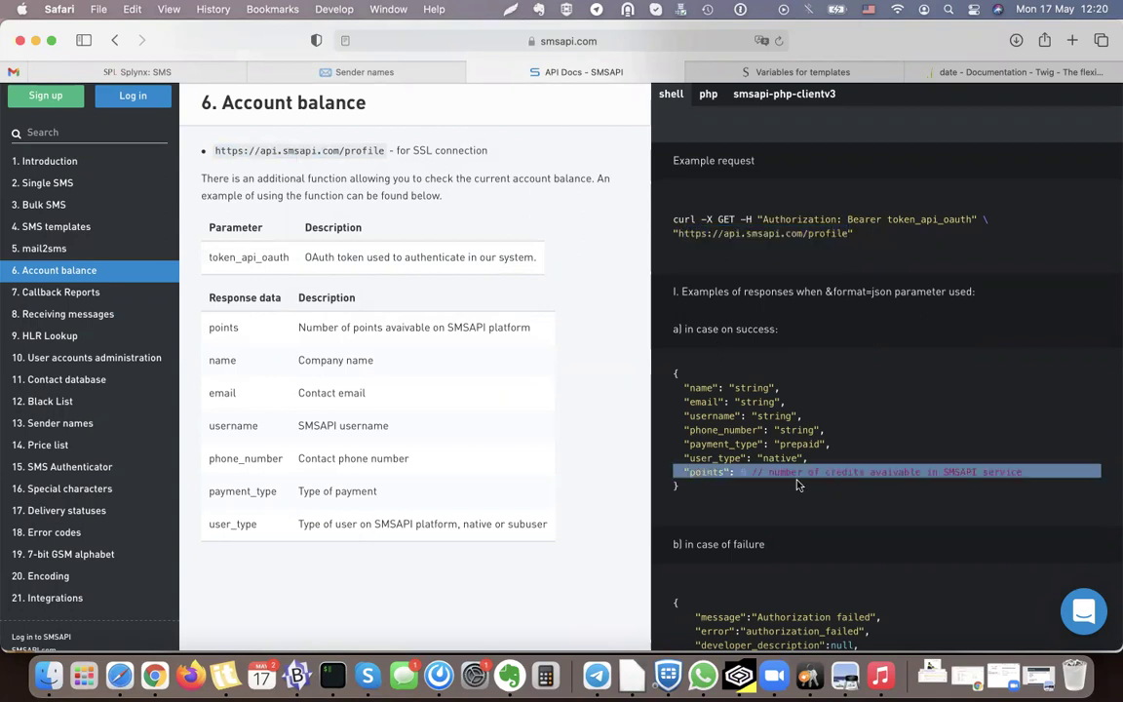
{"action": "left_click", "coordinate": [749, 475]}
{"action": "triple_click", "coordinate": [738, 475]}
- Check the current SMSAPI account balance in the dashboard (0.08, then 0.05)
{"action": "left_click", "coordinate": [372, 71]}
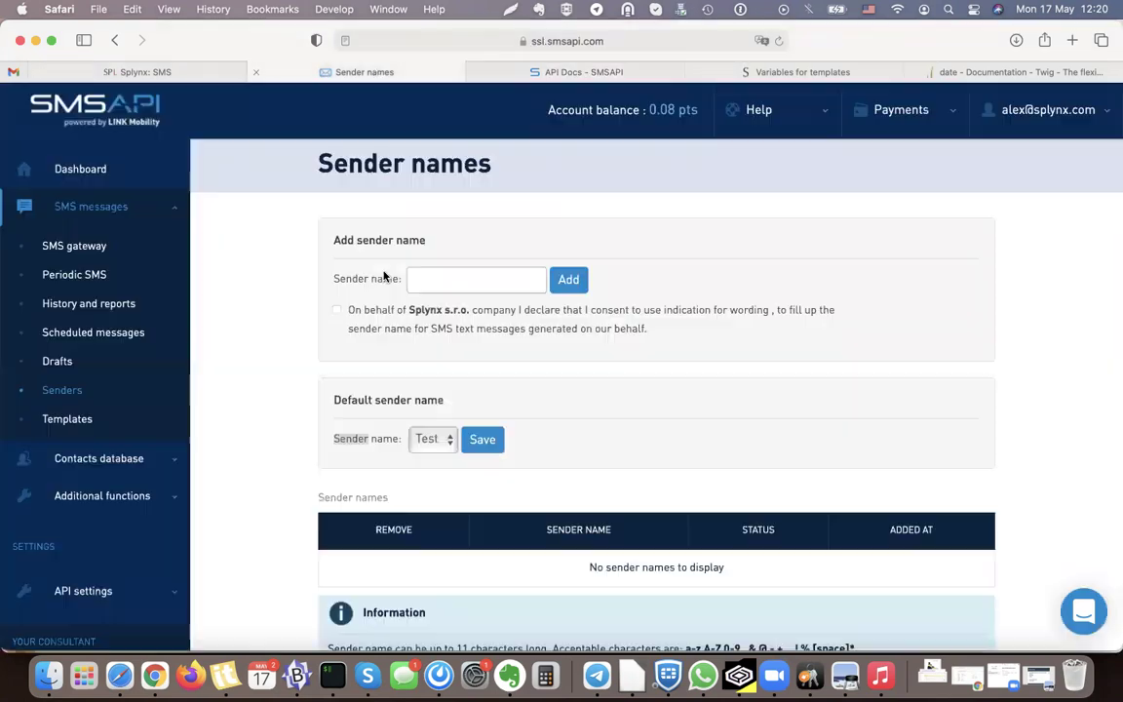
{"action": "left_click_drag", "start_coordinate": [650, 111], "coordinate": [683, 120]}
{"action": "left_click", "coordinate": [73, 173]}
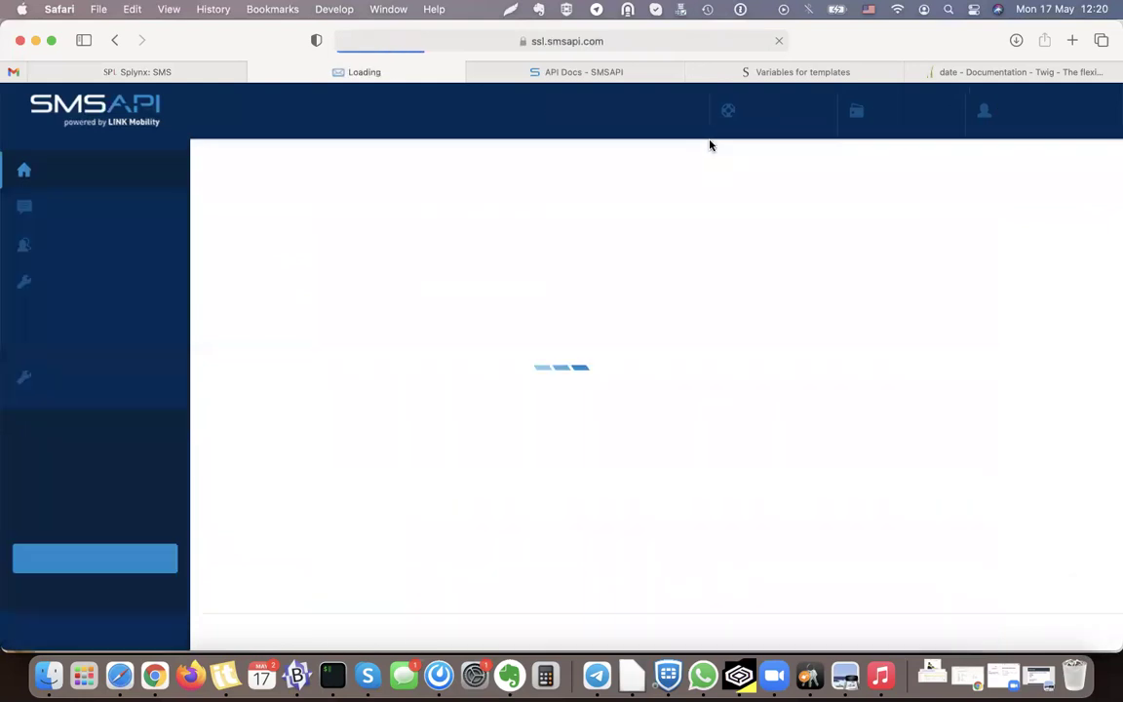
{"action": "left_click_drag", "start_coordinate": [650, 111], "coordinate": [680, 113]}
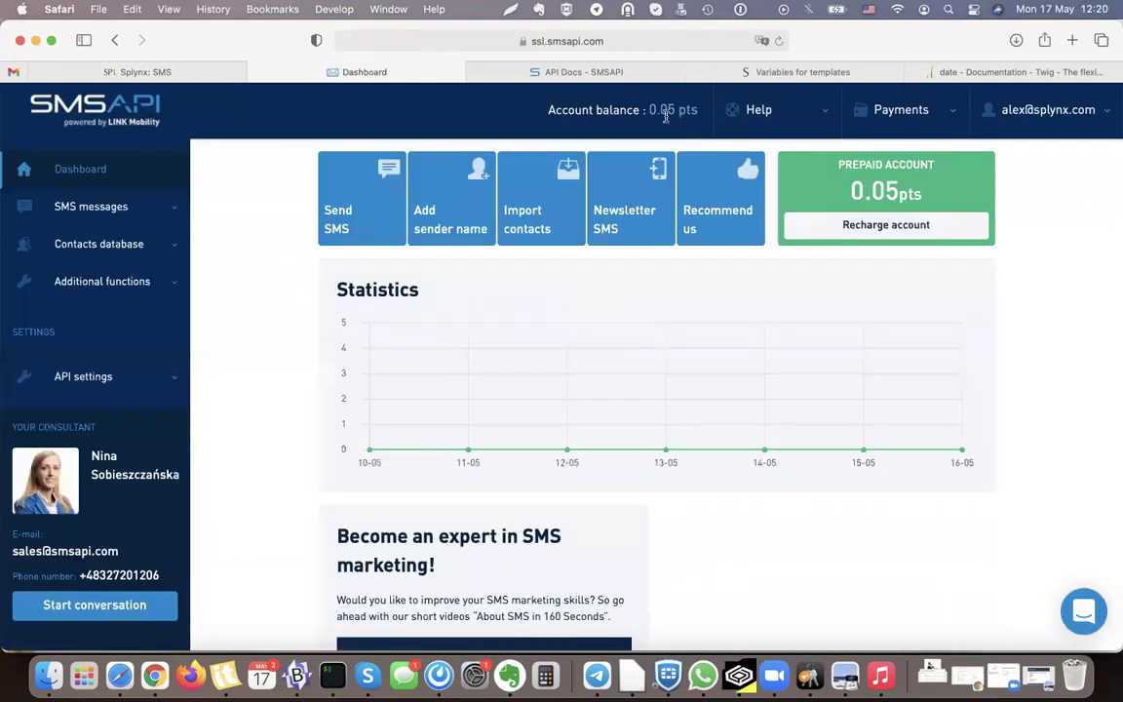
{"action": "left_click", "coordinate": [680, 113]}
{"action": "left_click", "coordinate": [166, 70]}
{"action": "left_click", "coordinate": [444, 281]}
{"action": "key", "text": "cmd+v"}
{"action": "left_click", "coordinate": [554, 362]}
{"action": "left_click", "coordinate": [558, 74]}
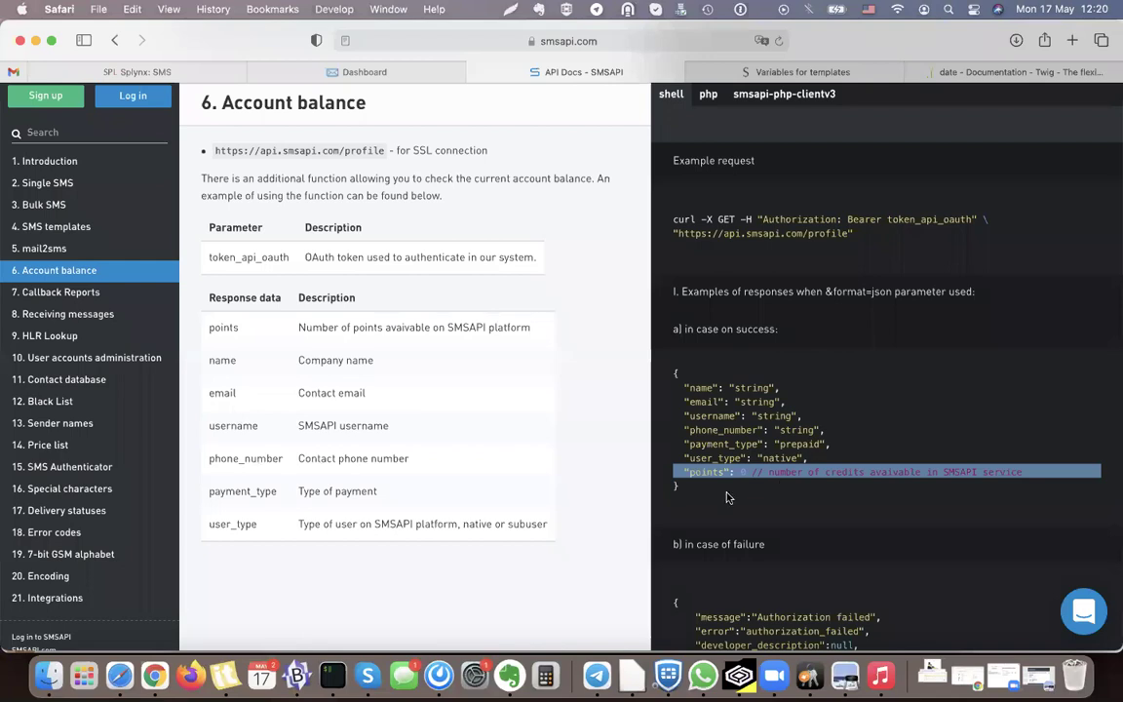
{"action": "double_click", "coordinate": [702, 471]}
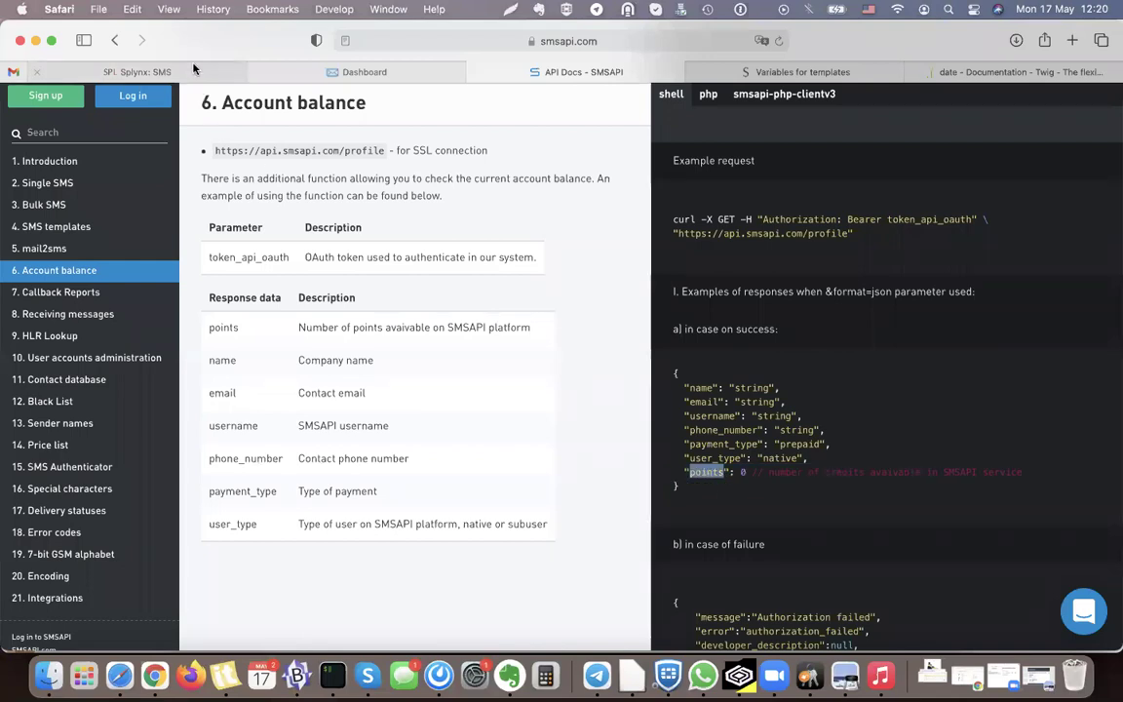
{"action": "left_click", "coordinate": [176, 70]}
{"action": "key", "text": "cmd+v"}
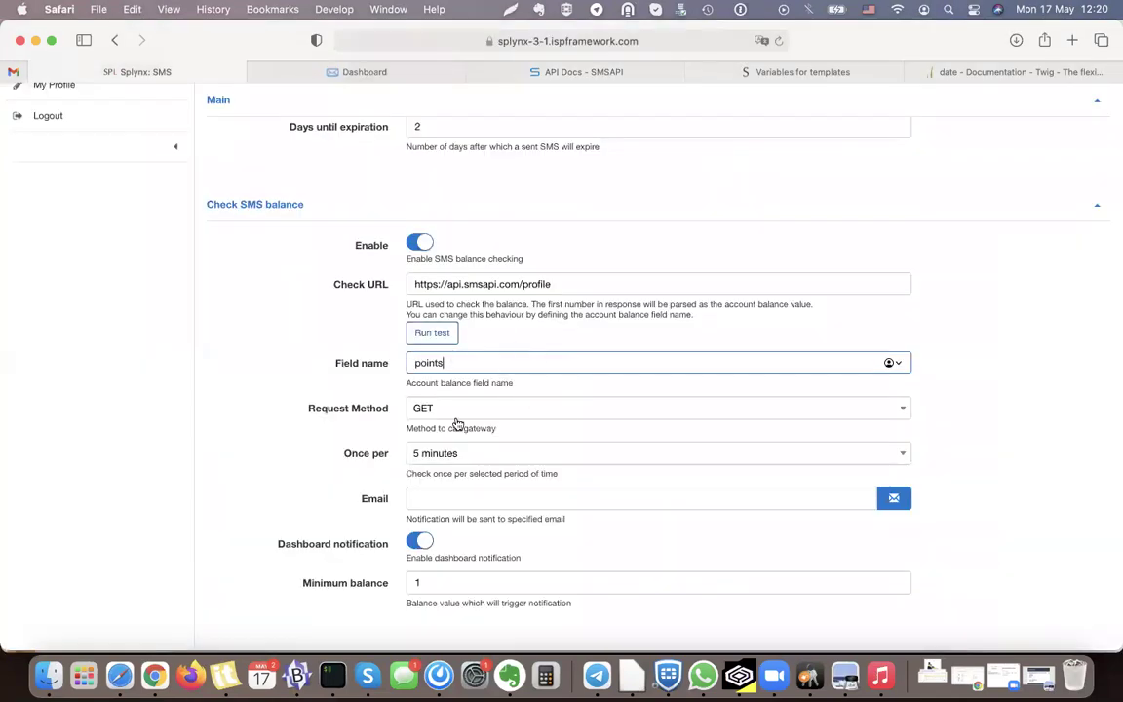
- Enter the notification email address for the balance check
{"action": "scroll", "coordinate": [521, 439], "scroll_direction": "down", "scroll_amount": 1}
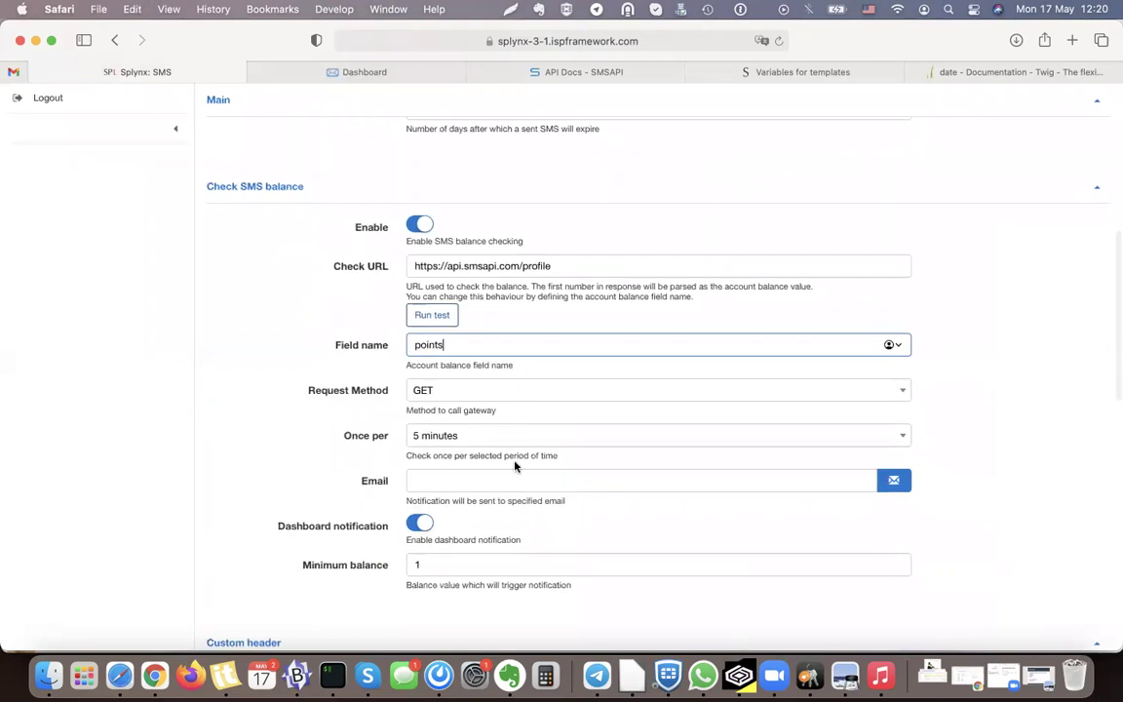
{"action": "left_click", "coordinate": [515, 481]}
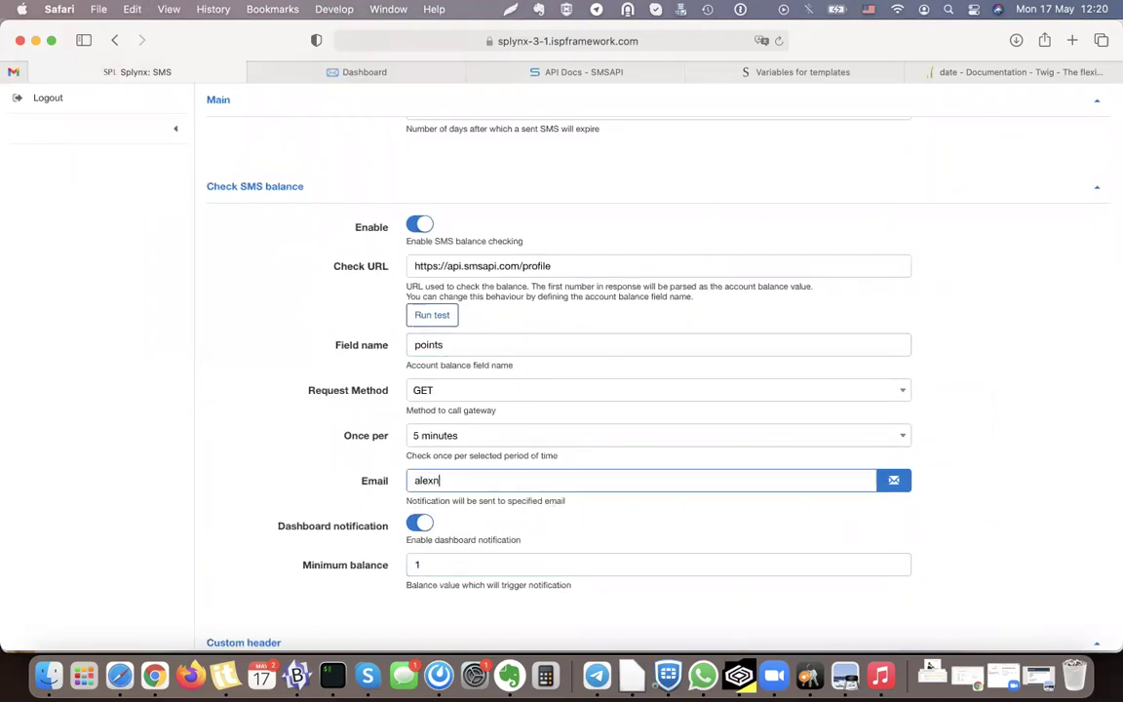
{"action": "left_click", "coordinate": [319, 483]}
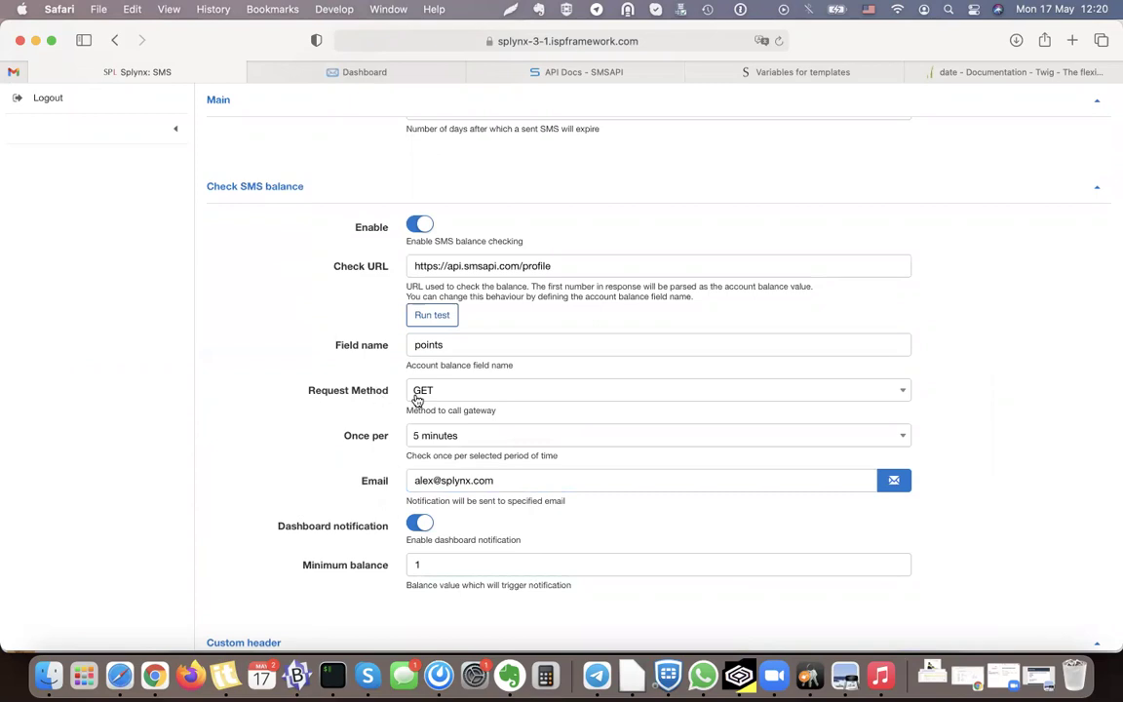
- Set the balance check to run once per Day and save the settings
{"action": "scroll", "coordinate": [417, 369], "scroll_direction": "down", "scroll_amount": 2}
{"action": "left_click", "coordinate": [421, 305]}
{"action": "left_click", "coordinate": [425, 317]}
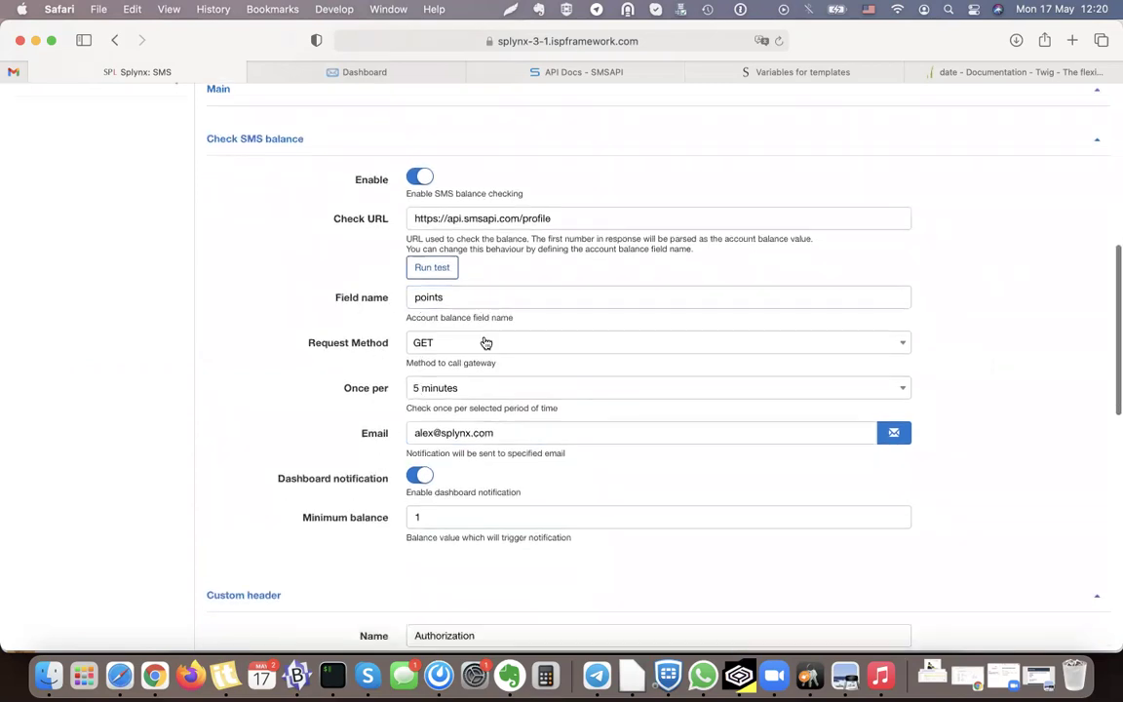
{"action": "scroll", "coordinate": [478, 399], "scroll_direction": "down", "scroll_amount": 1}
{"action": "left_click", "coordinate": [463, 372]}
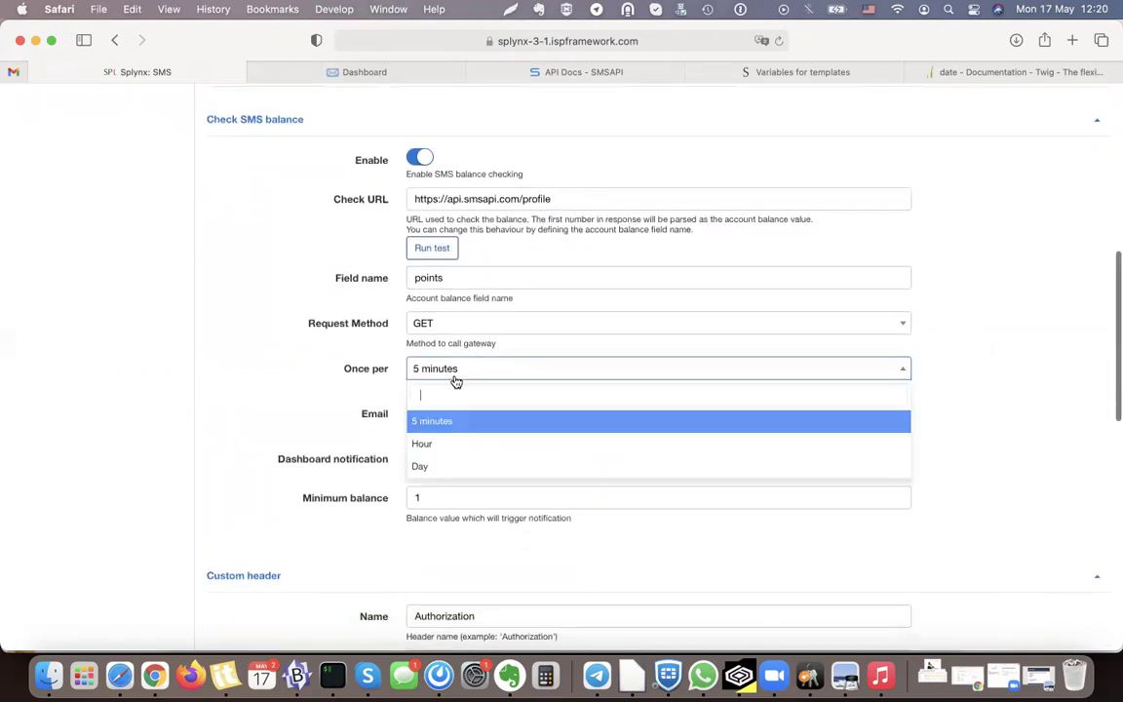
{"action": "left_click", "coordinate": [426, 466]}
{"action": "scroll", "coordinate": [536, 429], "scroll_direction": "down", "scroll_amount": 5}
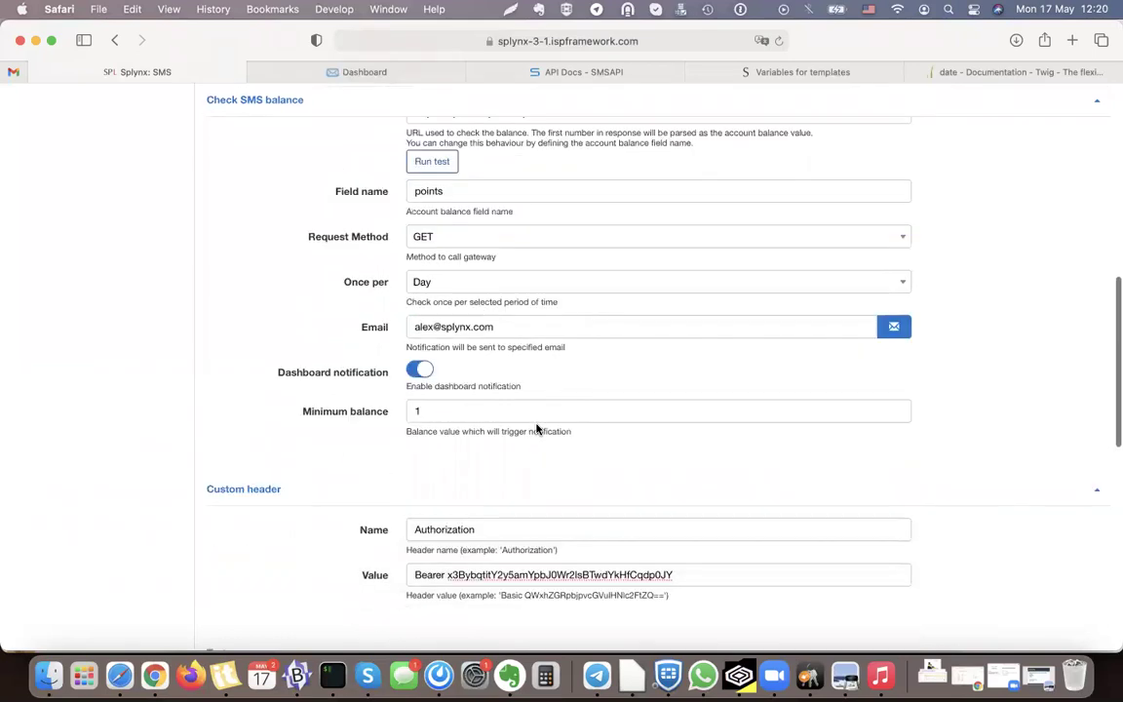
{"action": "scroll", "coordinate": [537, 429], "scroll_direction": "up", "scroll_amount": 3}
{"action": "scroll", "coordinate": [536, 429], "scroll_direction": "down", "scroll_amount": 5}
{"action": "left_click", "coordinate": [889, 384]}
{"action": "scroll", "coordinate": [546, 400], "scroll_direction": "up", "scroll_amount": 1}
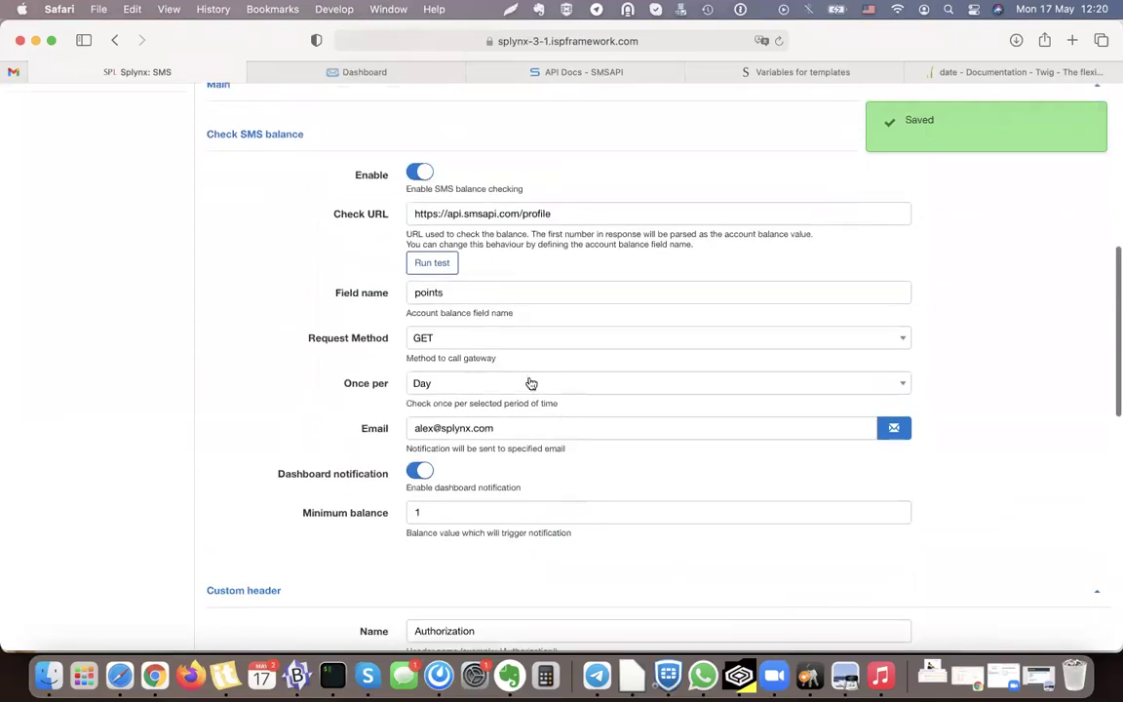
- Run the Check SMS balance test and confirm the parsed balance reads 0.054
{"action": "left_click", "coordinate": [434, 263]}
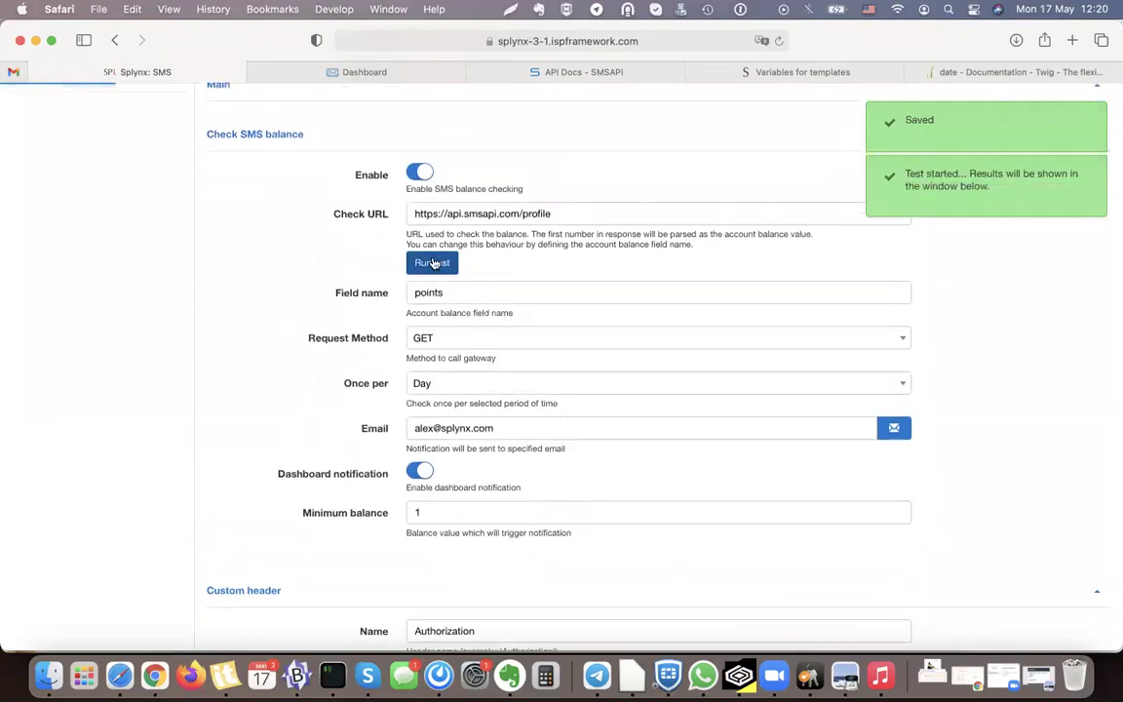
{"action": "scroll", "coordinate": [293, 244], "scroll_direction": "down", "scroll_amount": 1}
{"action": "scroll", "coordinate": [304, 255], "scroll_direction": "down", "scroll_amount": 10}
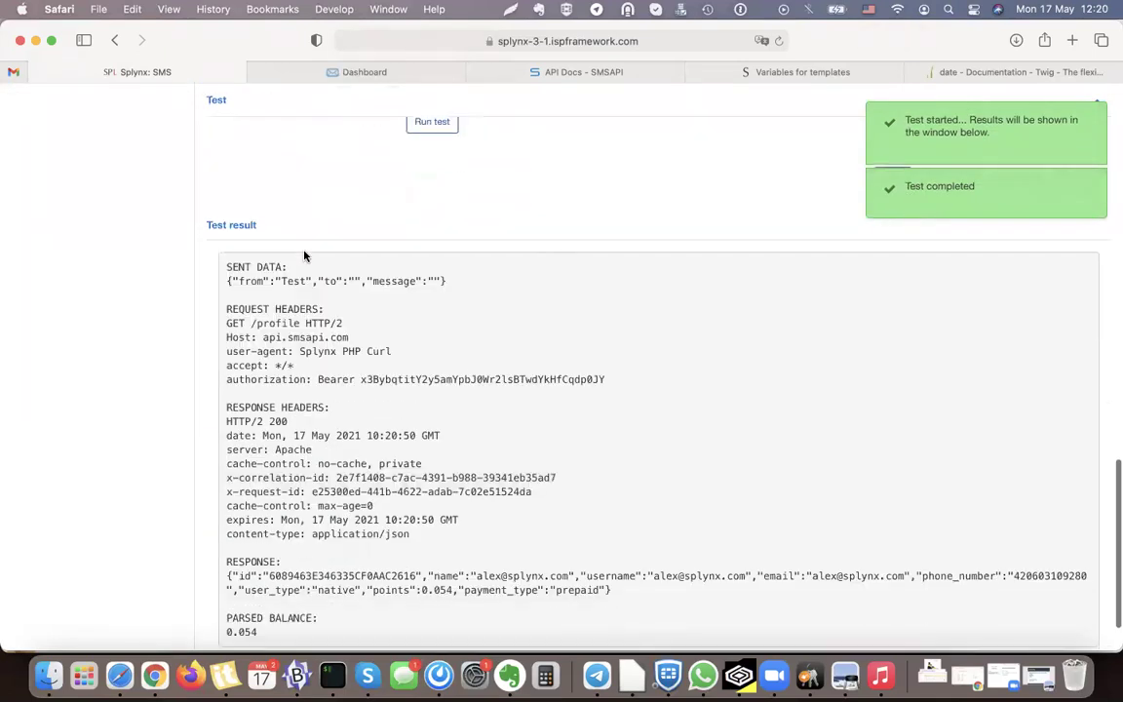
{"action": "left_click_drag", "start_coordinate": [255, 563], "coordinate": [225, 563]}
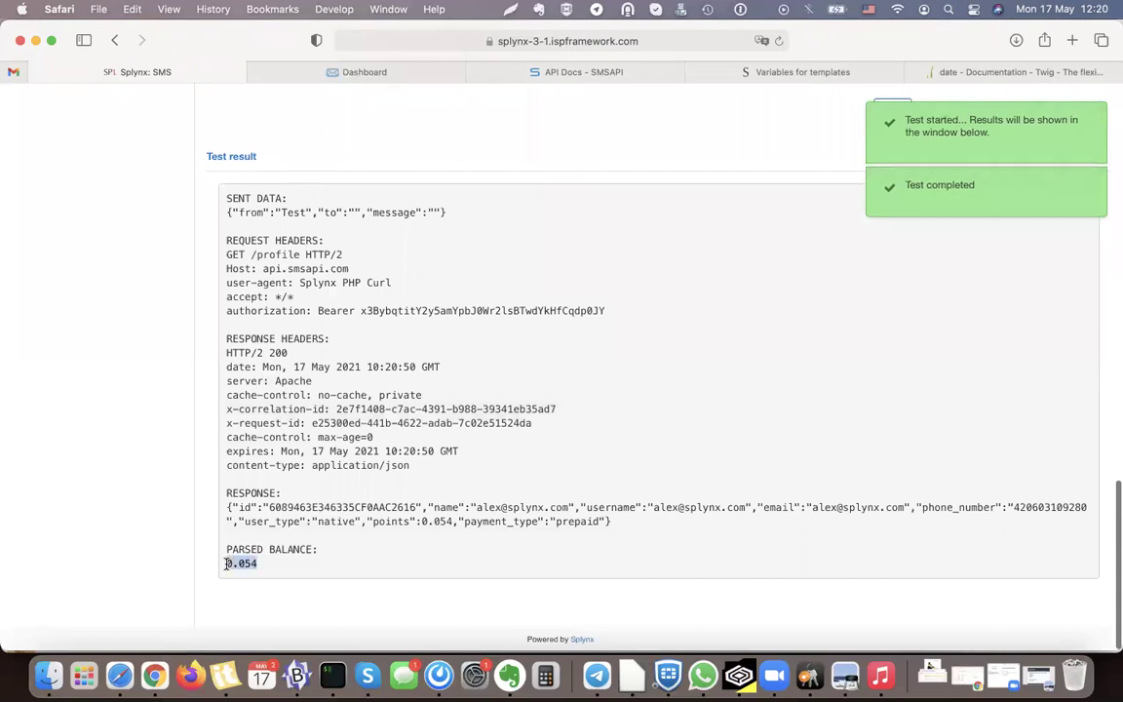
{"action": "triple_click", "coordinate": [247, 563]}
{"action": "left_click", "coordinate": [243, 563]}
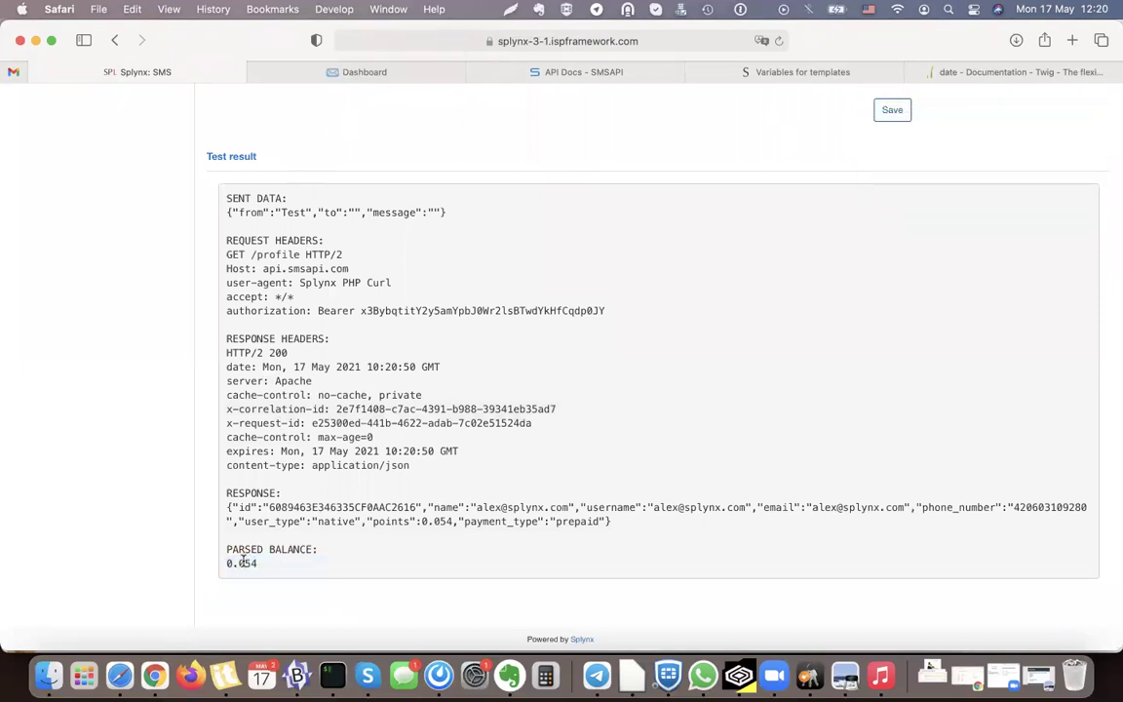
{"action": "scroll", "coordinate": [273, 410], "scroll_direction": "up", "scroll_amount": 5}
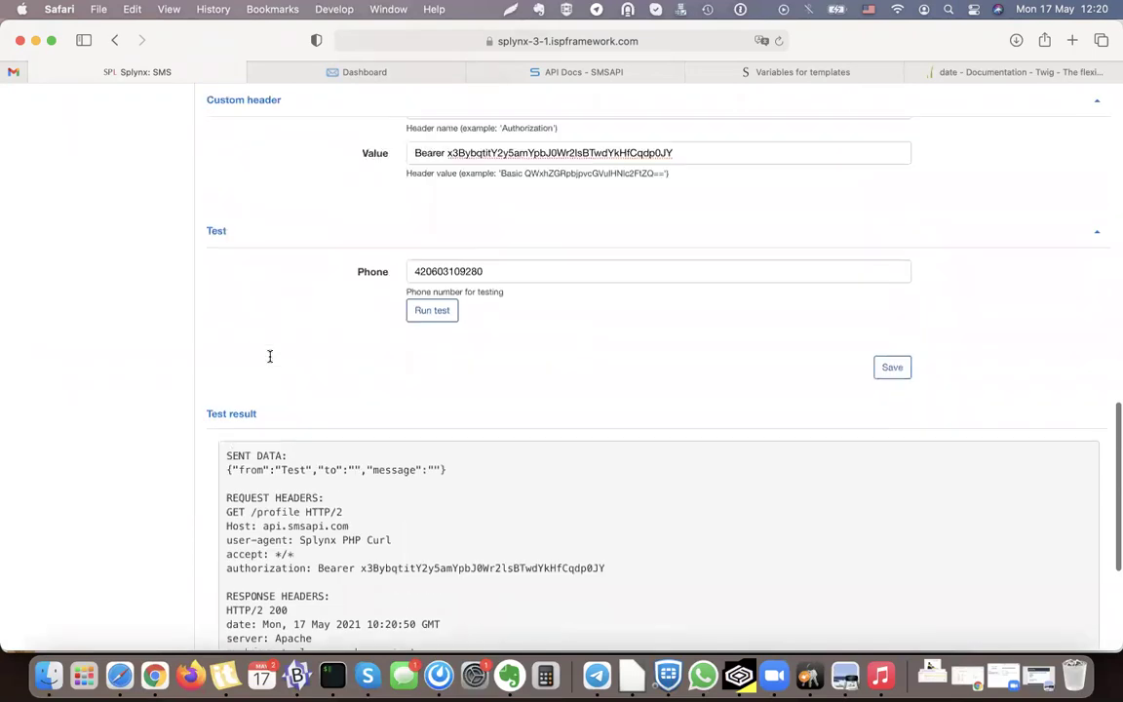
{"action": "scroll", "coordinate": [283, 224], "scroll_direction": "up", "scroll_amount": 15}
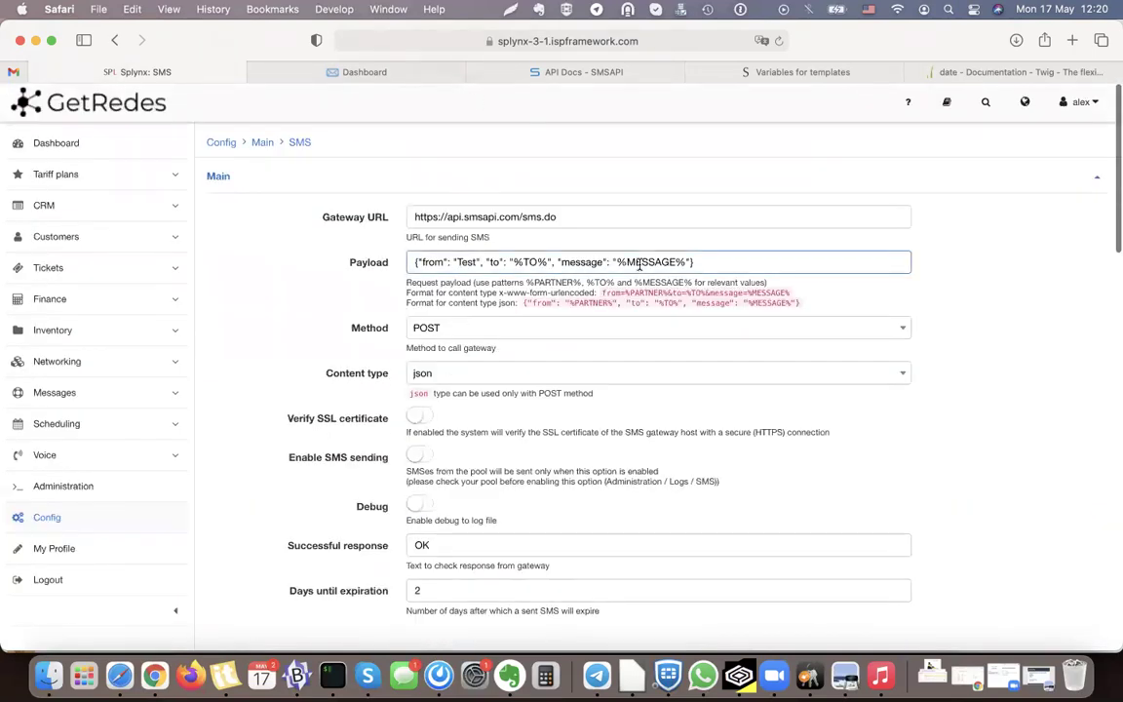
- Open a customer from Customers > List and start Actions > Send welcome message
{"action": "left_click", "coordinate": [137, 236]}
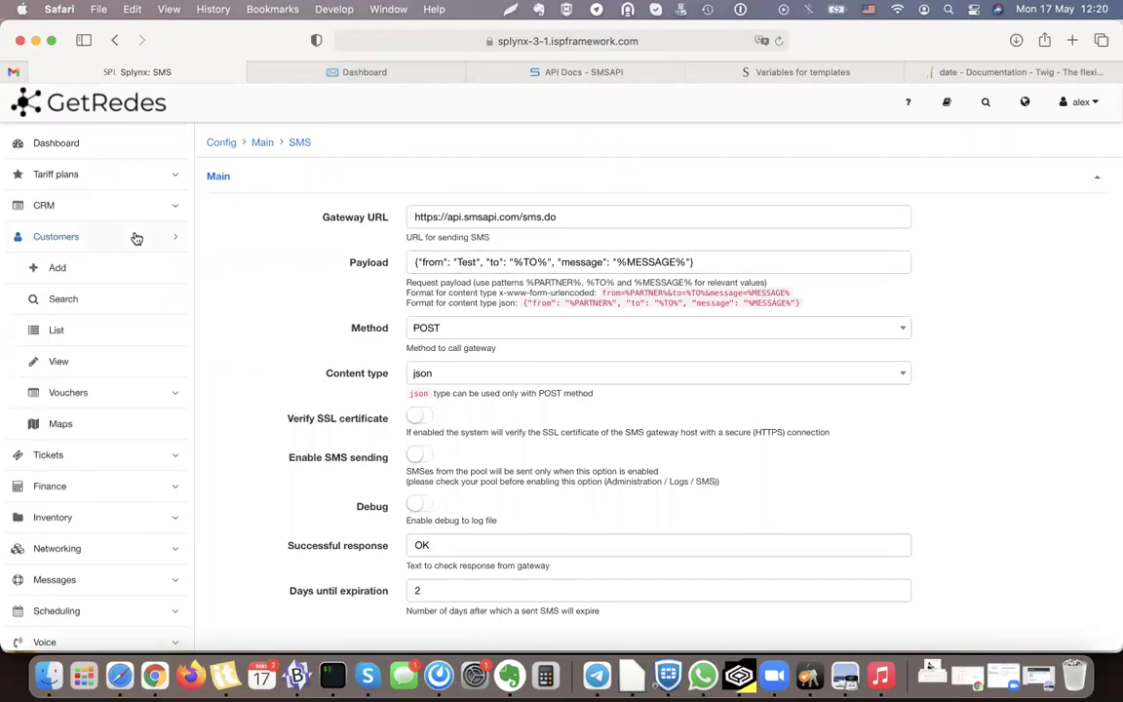
{"action": "left_click", "coordinate": [57, 329]}
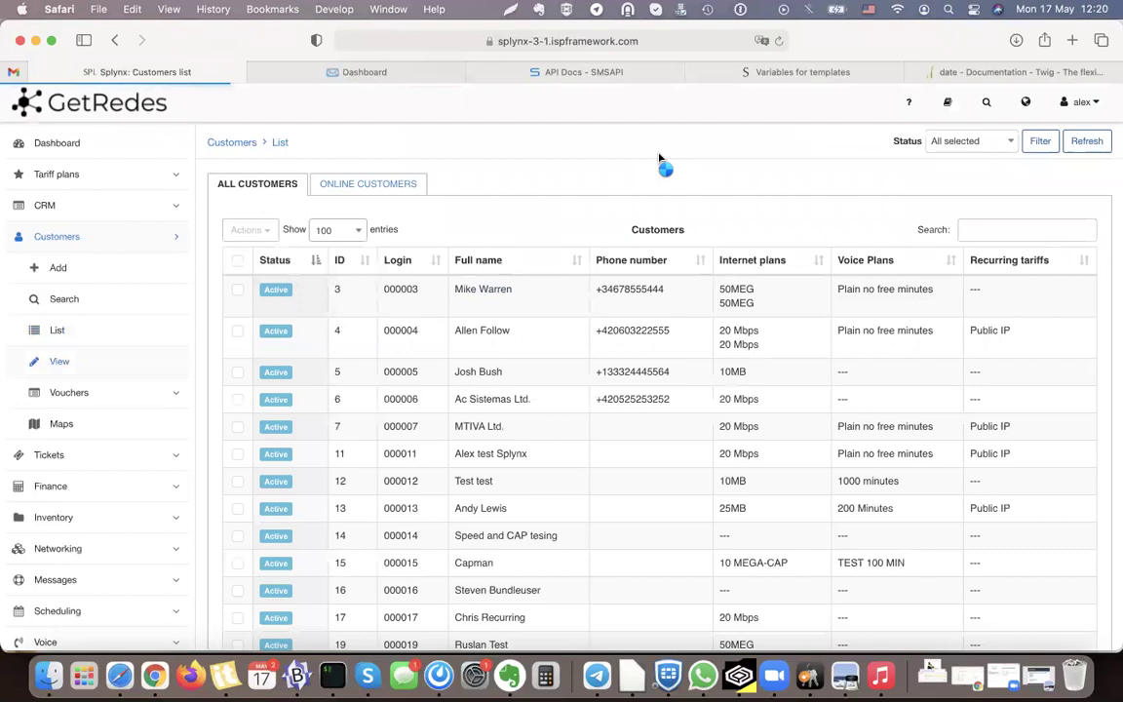
{"action": "left_click", "coordinate": [848, 228]}
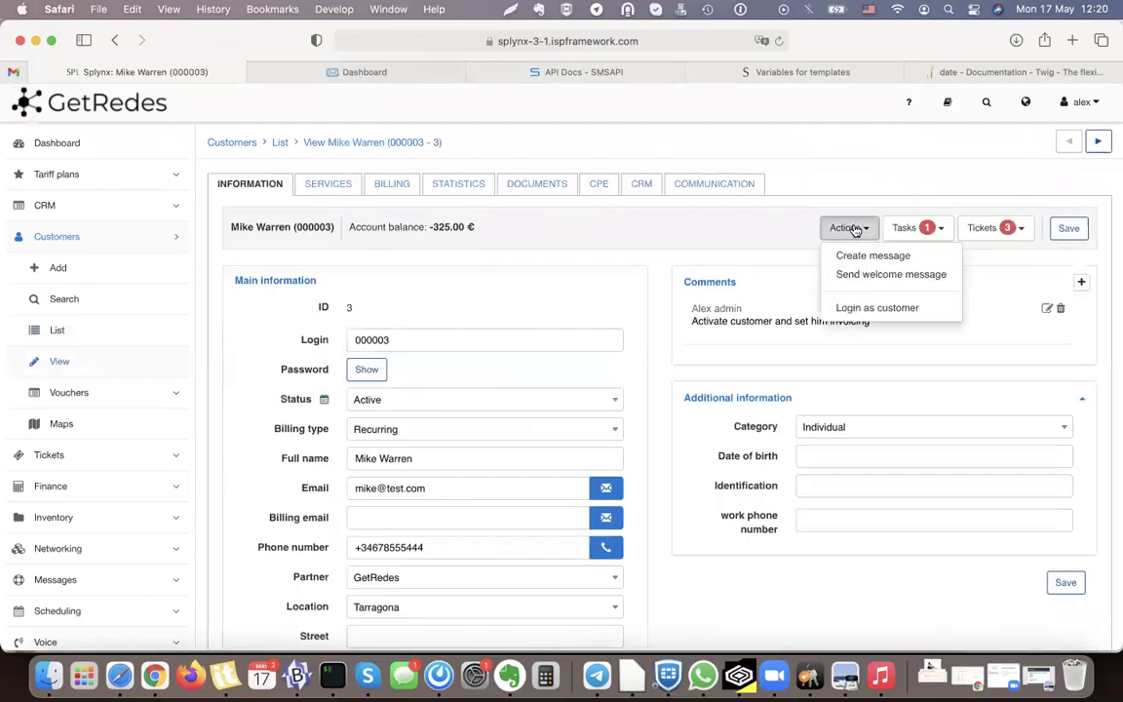
{"action": "left_click", "coordinate": [881, 276]}
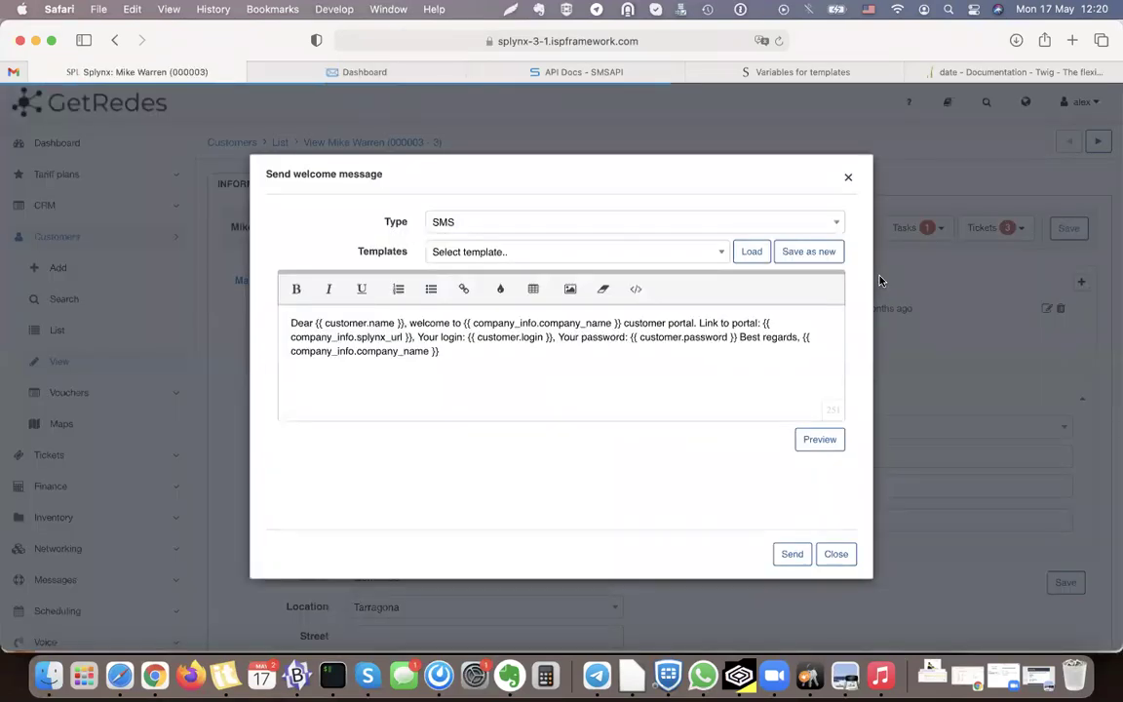
{"action": "left_click_drag", "start_coordinate": [364, 213], "coordinate": [493, 228]}
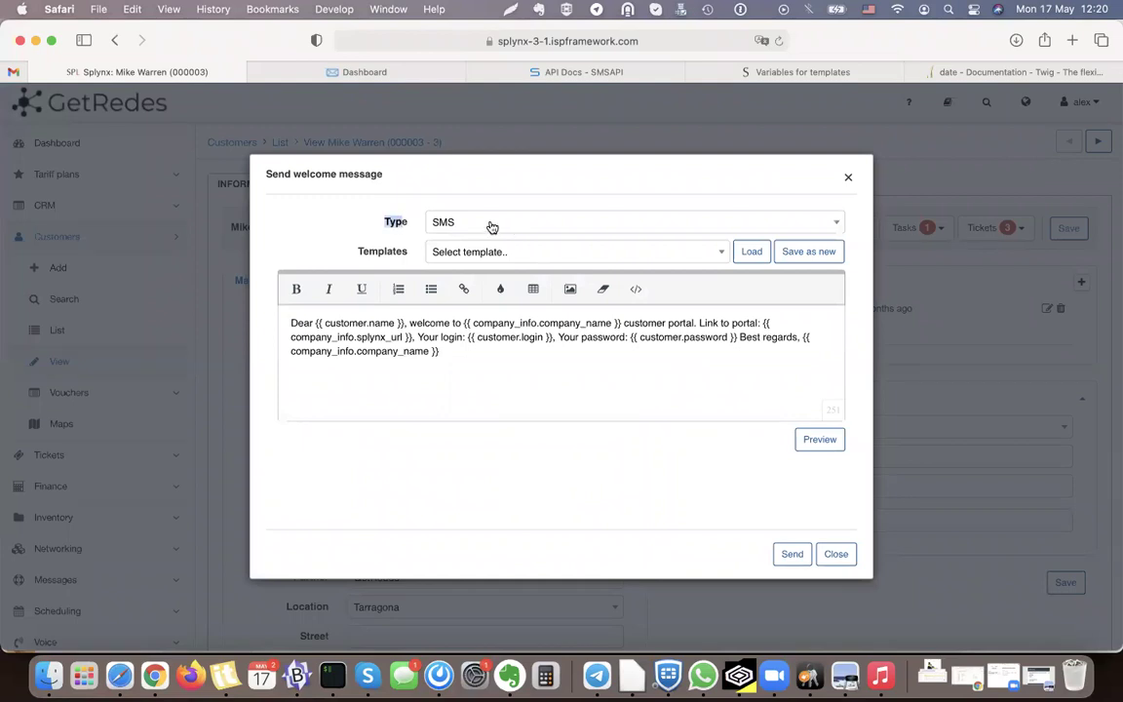
{"action": "left_click", "coordinate": [450, 337]}
{"action": "left_click_drag", "start_coordinate": [447, 356], "coordinate": [282, 319]}
{"action": "left_click", "coordinate": [476, 354]}
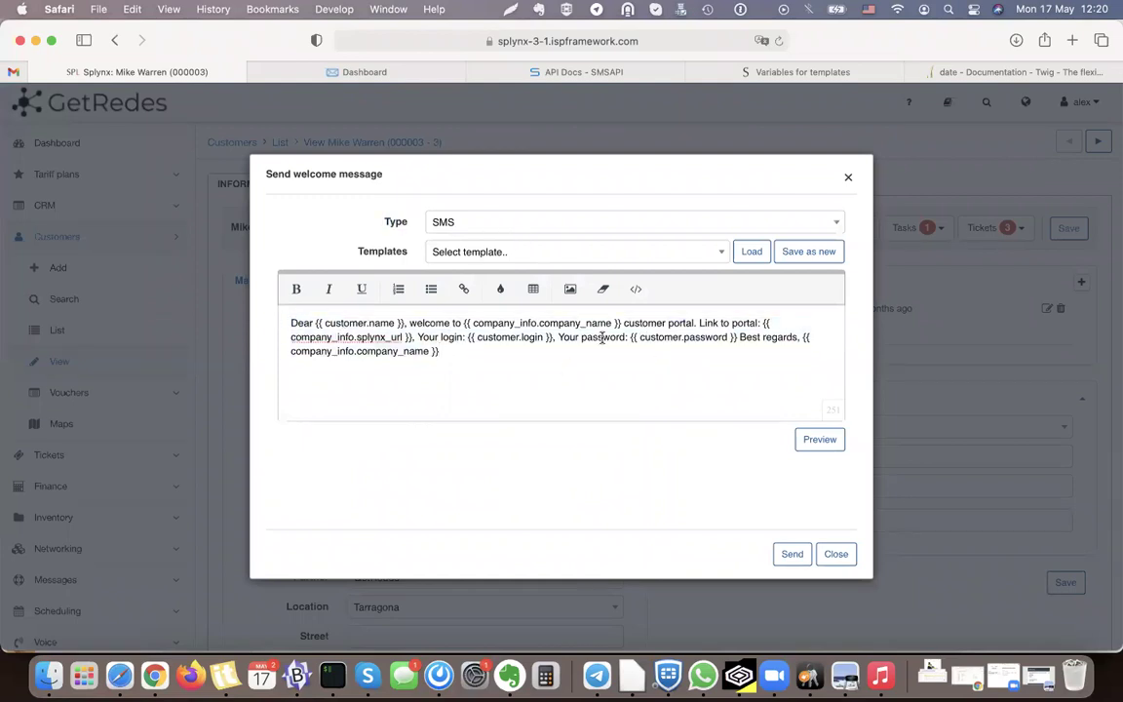
- Preview the welcome SMS, checking its greeting and portal link, then close the preview
{"action": "left_click", "coordinate": [814, 440]}
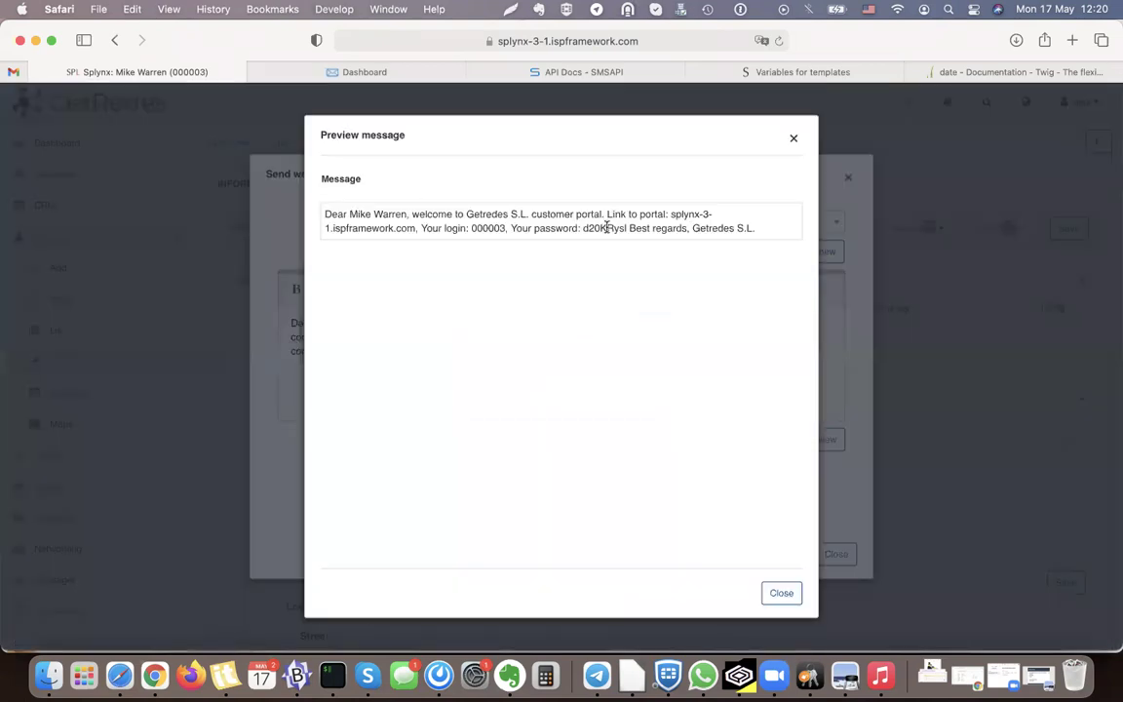
{"action": "left_click_drag", "start_coordinate": [328, 214], "coordinate": [410, 214]}
{"action": "left_click", "coordinate": [440, 214]}
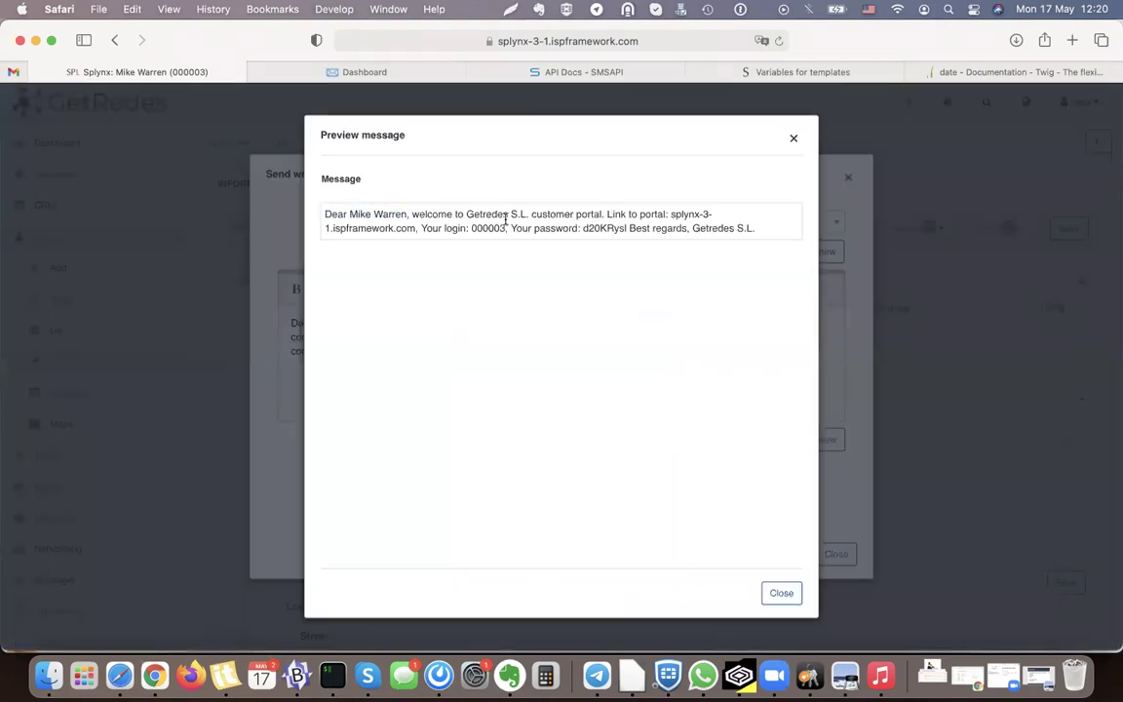
{"action": "double_click", "coordinate": [589, 214]}
{"action": "left_click_drag", "start_coordinate": [607, 215], "coordinate": [727, 225]}
{"action": "left_click", "coordinate": [614, 226]}
{"action": "left_click", "coordinate": [782, 592]}
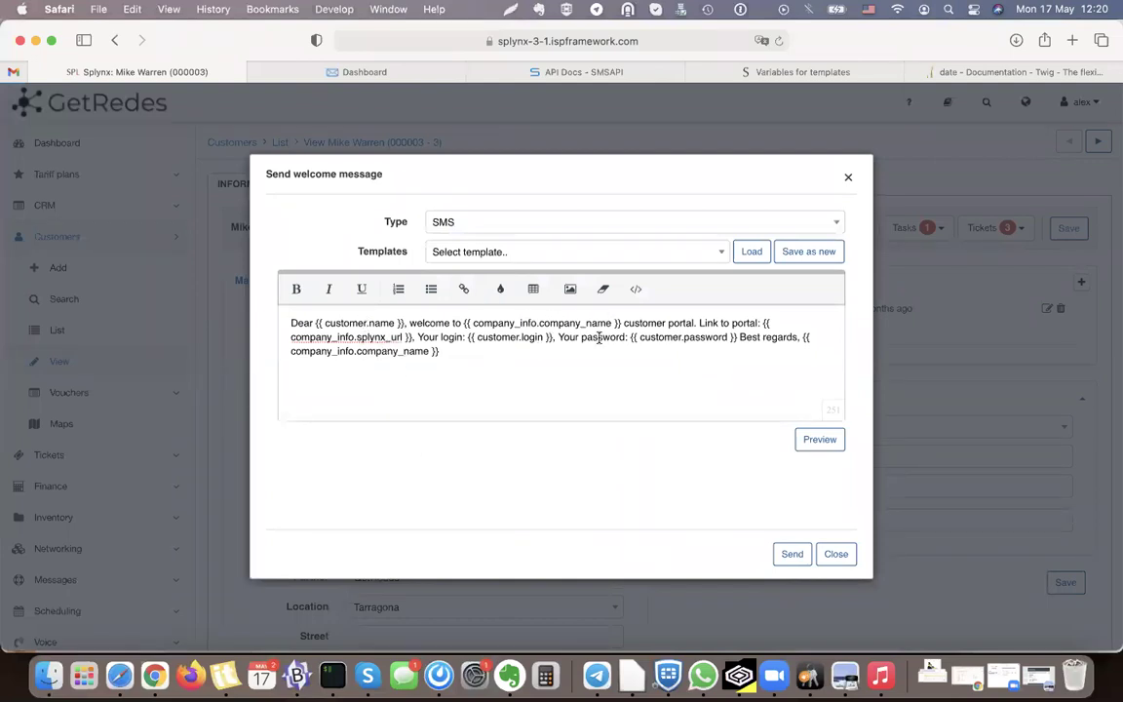
{"action": "left_click_drag", "start_coordinate": [449, 353], "coordinate": [796, 333]}
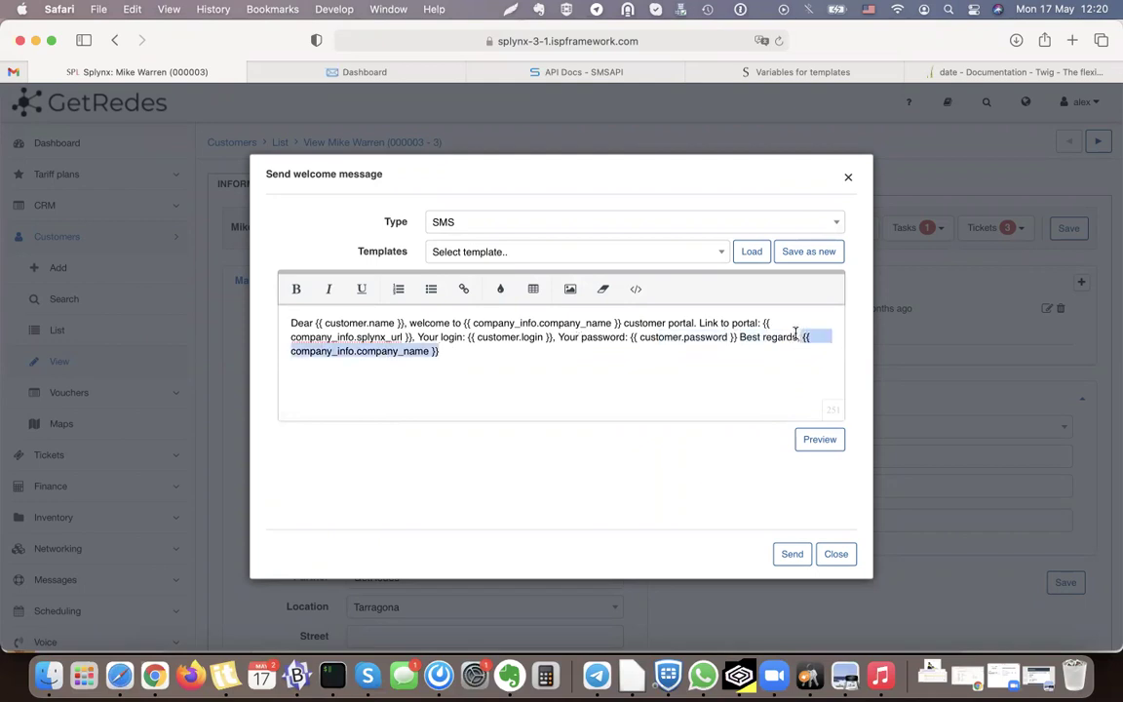
{"action": "left_click", "coordinate": [824, 82]}
- Read the Variables for templates list, then return to the welcome message's Best regards sign-off
{"action": "scroll", "coordinate": [588, 288], "scroll_direction": "up", "scroll_amount": 20}
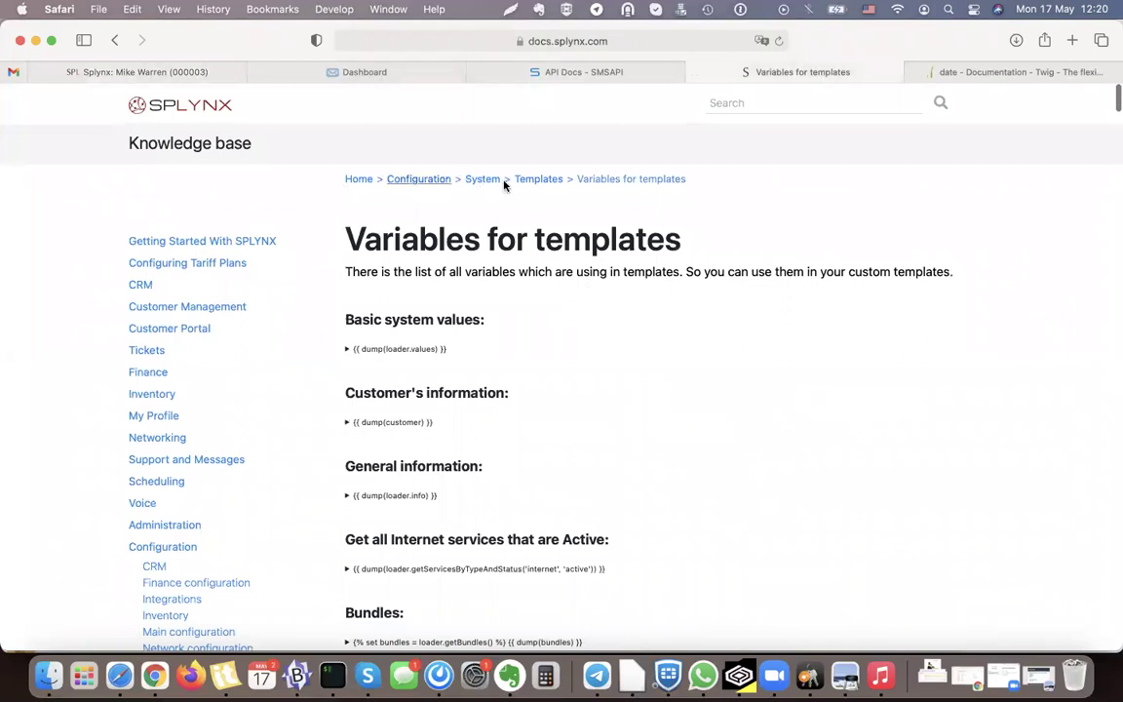
{"action": "triple_click", "coordinate": [601, 179]}
{"action": "left_click", "coordinate": [643, 190]}
{"action": "left_click_drag", "start_coordinate": [343, 325], "coordinate": [458, 318]}
{"action": "left_click", "coordinate": [458, 319]}
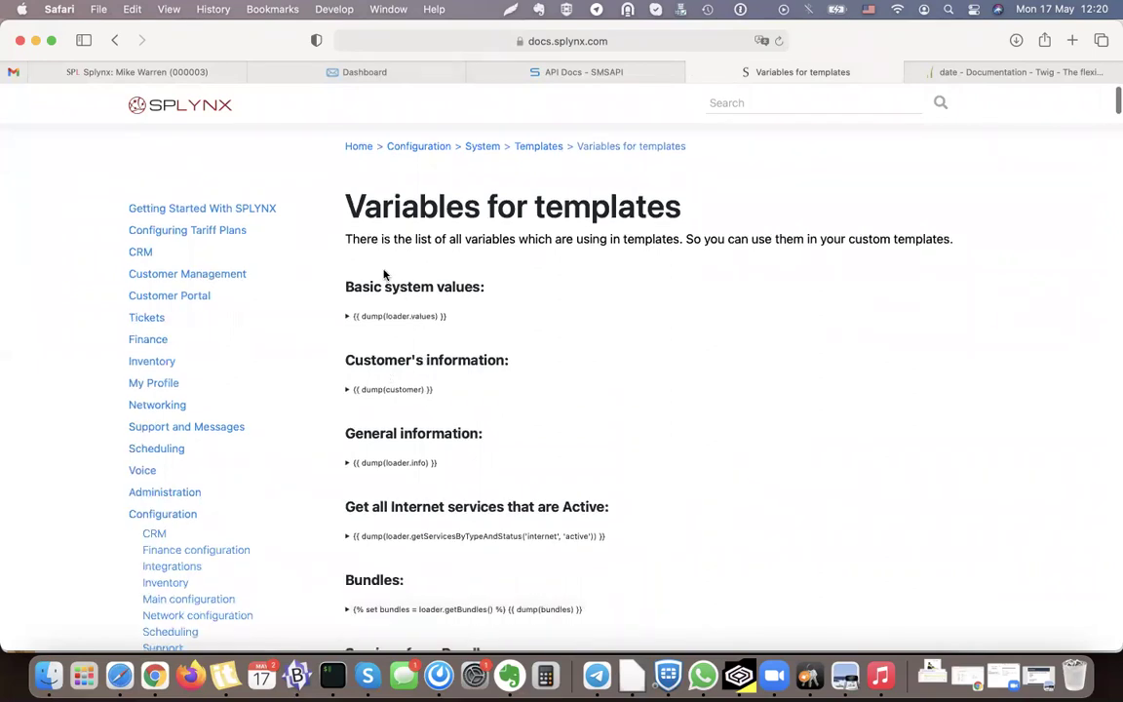
{"action": "scroll", "coordinate": [390, 253], "scroll_direction": "down", "scroll_amount": 3}
{"action": "scroll", "coordinate": [441, 331], "scroll_direction": "down", "scroll_amount": 3}
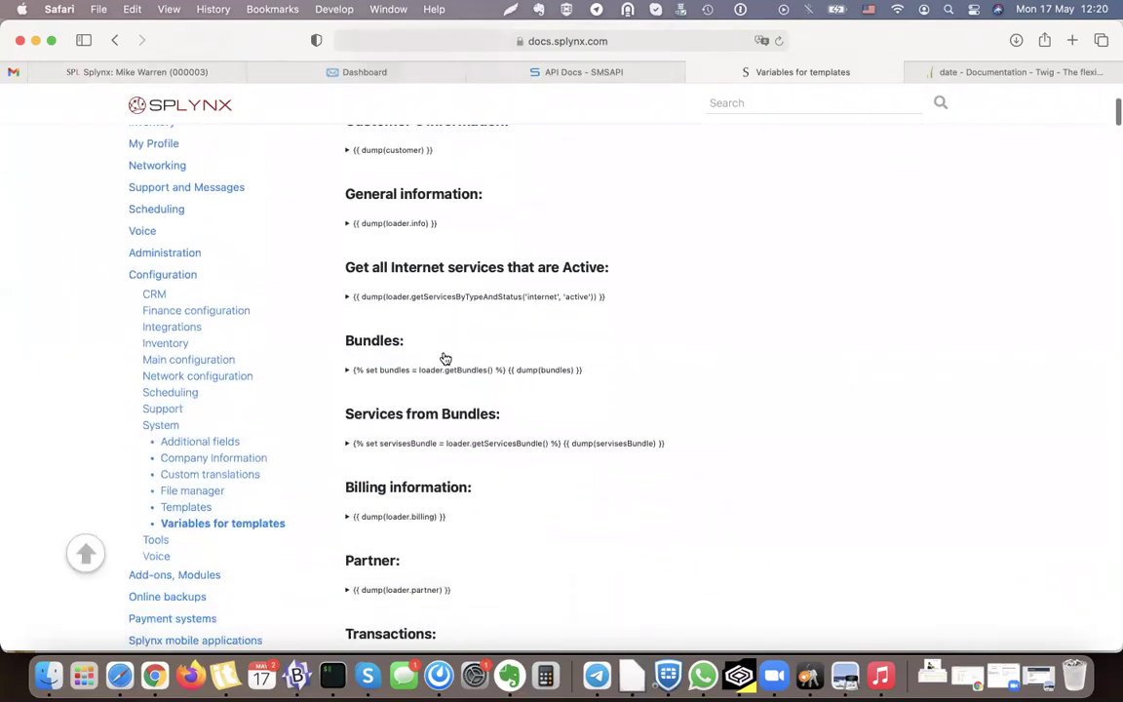
{"action": "scroll", "coordinate": [453, 451], "scroll_direction": "down", "scroll_amount": 1}
{"action": "scroll", "coordinate": [453, 451], "scroll_direction": "down", "scroll_amount": 2}
{"action": "scroll", "coordinate": [469, 409], "scroll_direction": "up", "scroll_amount": 7}
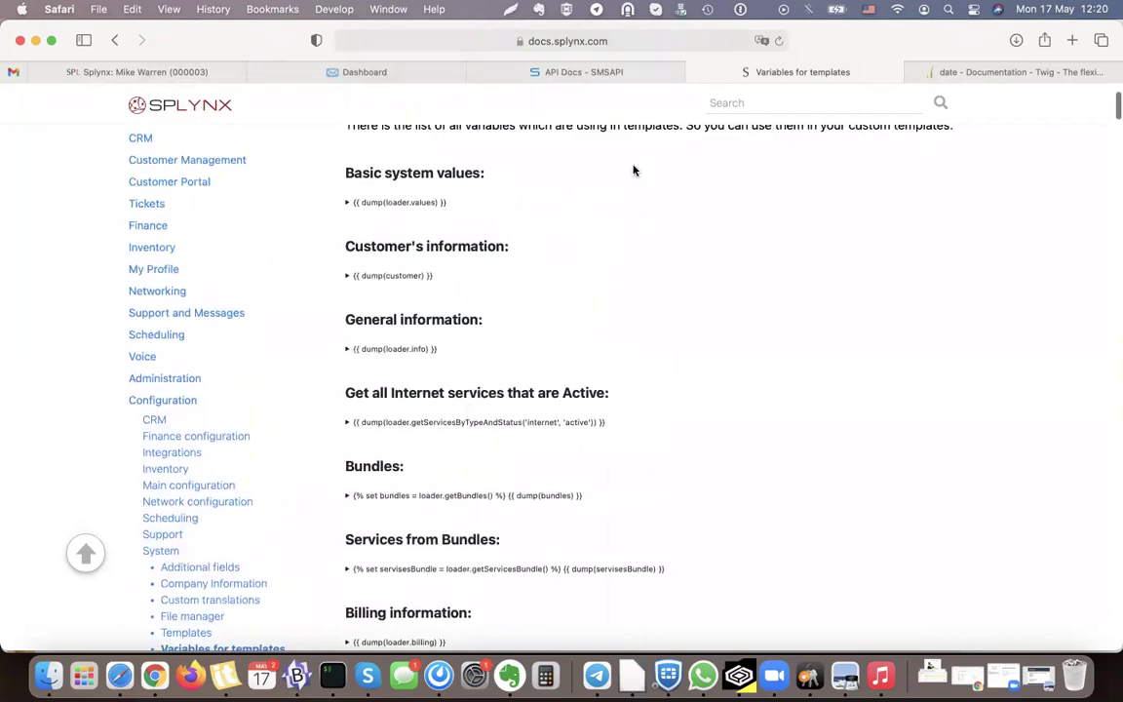
{"action": "left_click", "coordinate": [181, 74]}
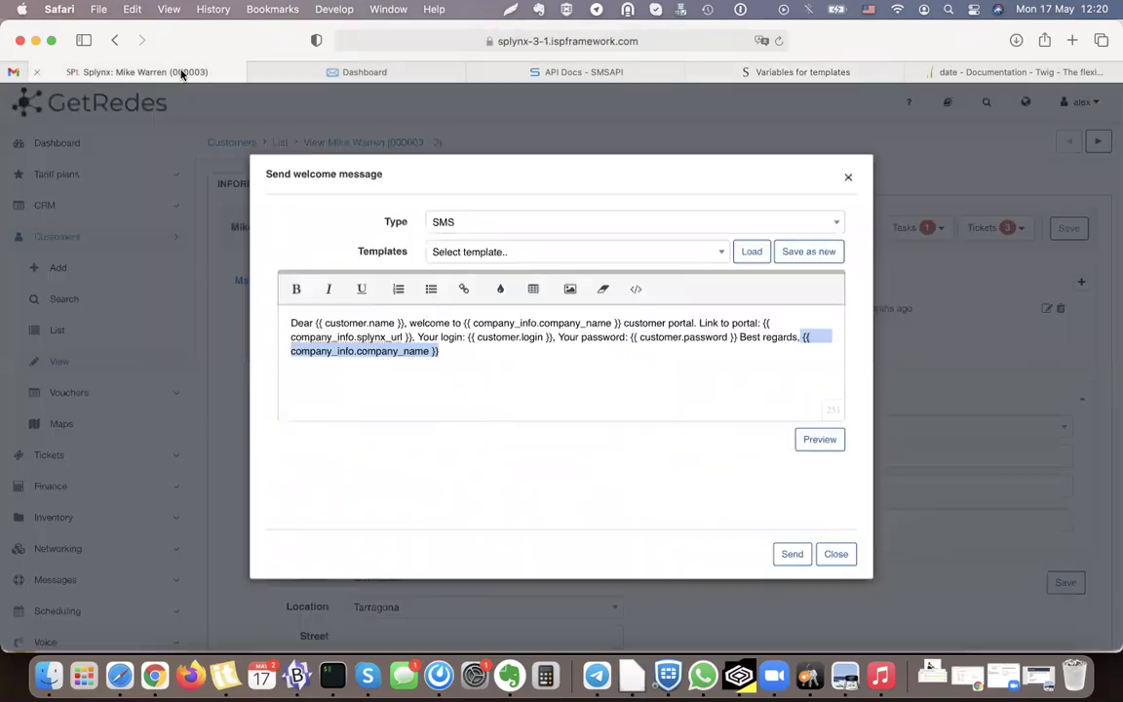
{"action": "left_click_drag", "start_coordinate": [451, 351], "coordinate": [817, 351]}
{"action": "left_click", "coordinate": [804, 338]}
- Find the "now" date example in the Twig date filter documentation
{"action": "left_click", "coordinate": [971, 74]}
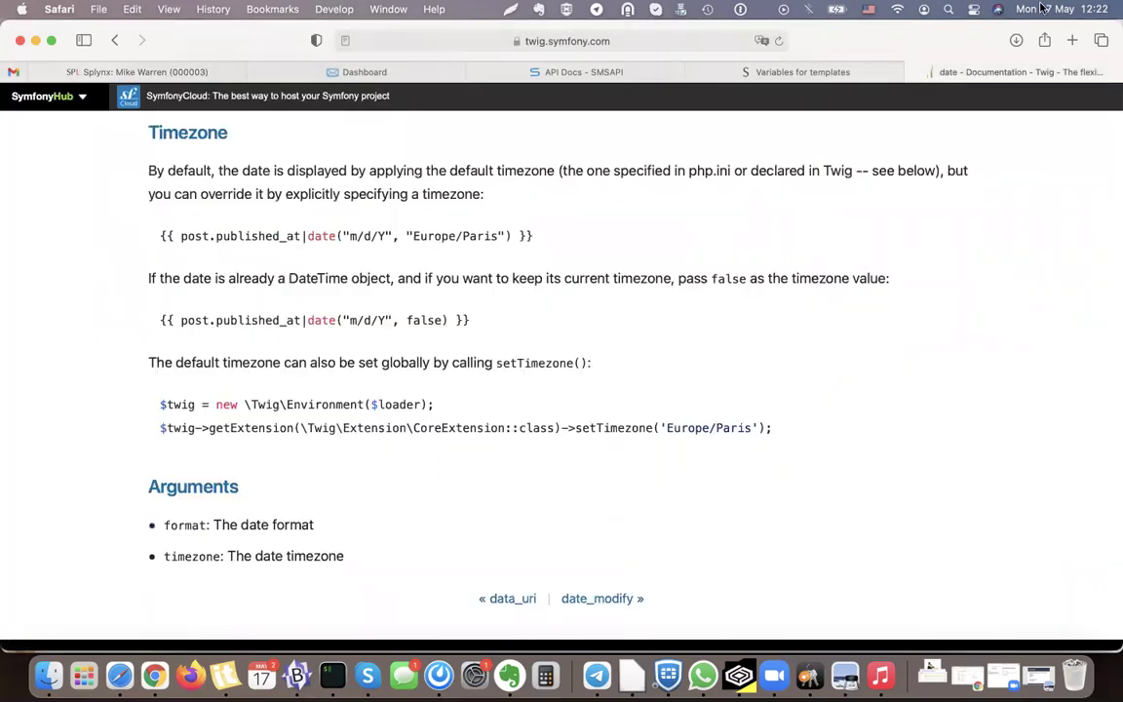
{"action": "scroll", "coordinate": [453, 108], "scroll_direction": "up", "scroll_amount": 7}
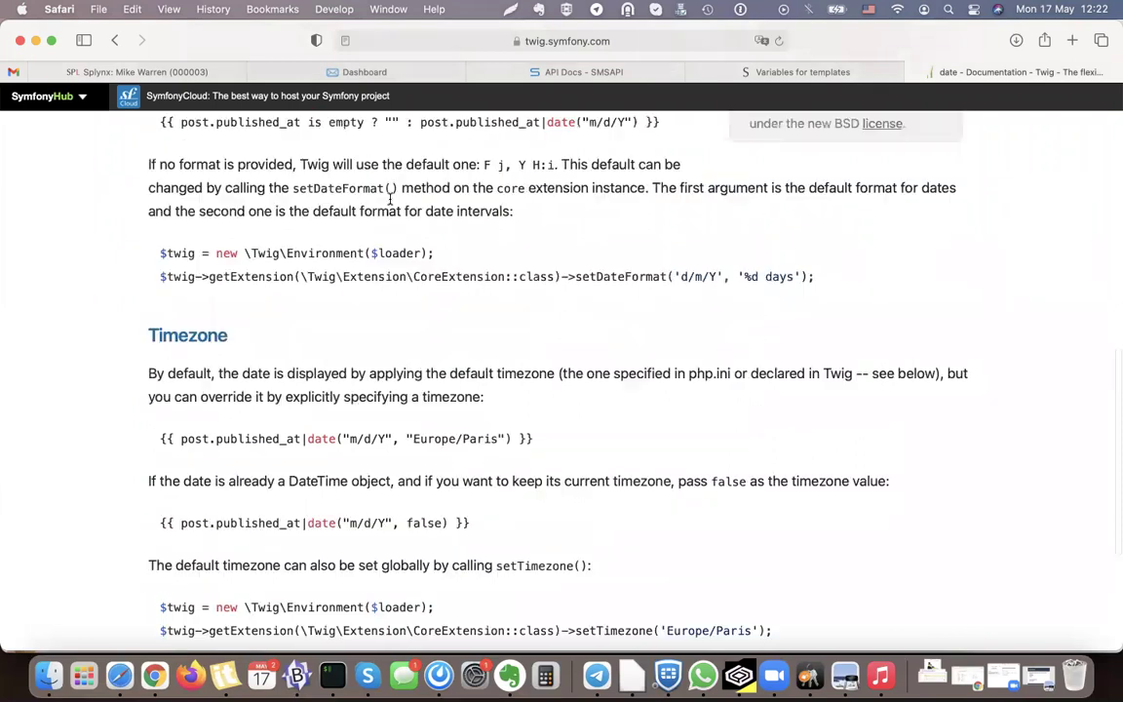
{"action": "scroll", "coordinate": [580, 173], "scroll_direction": "down", "scroll_amount": 3}
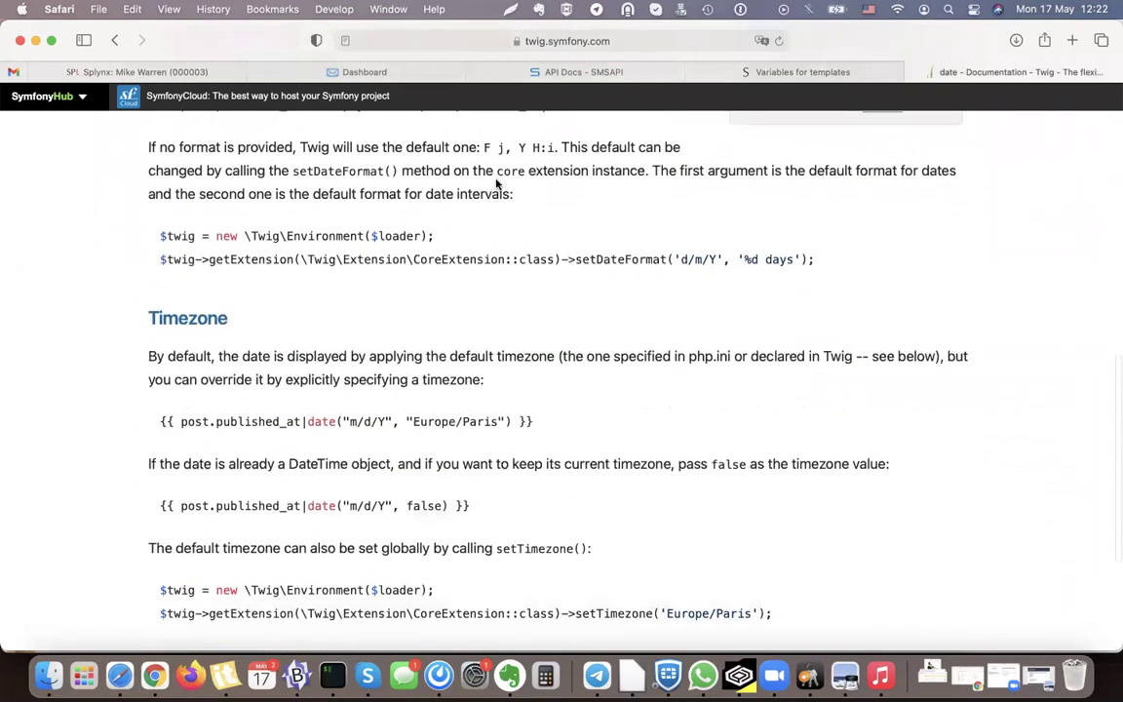
{"action": "scroll", "coordinate": [369, 254], "scroll_direction": "down", "scroll_amount": 1}
{"action": "double_click", "coordinate": [265, 222]}
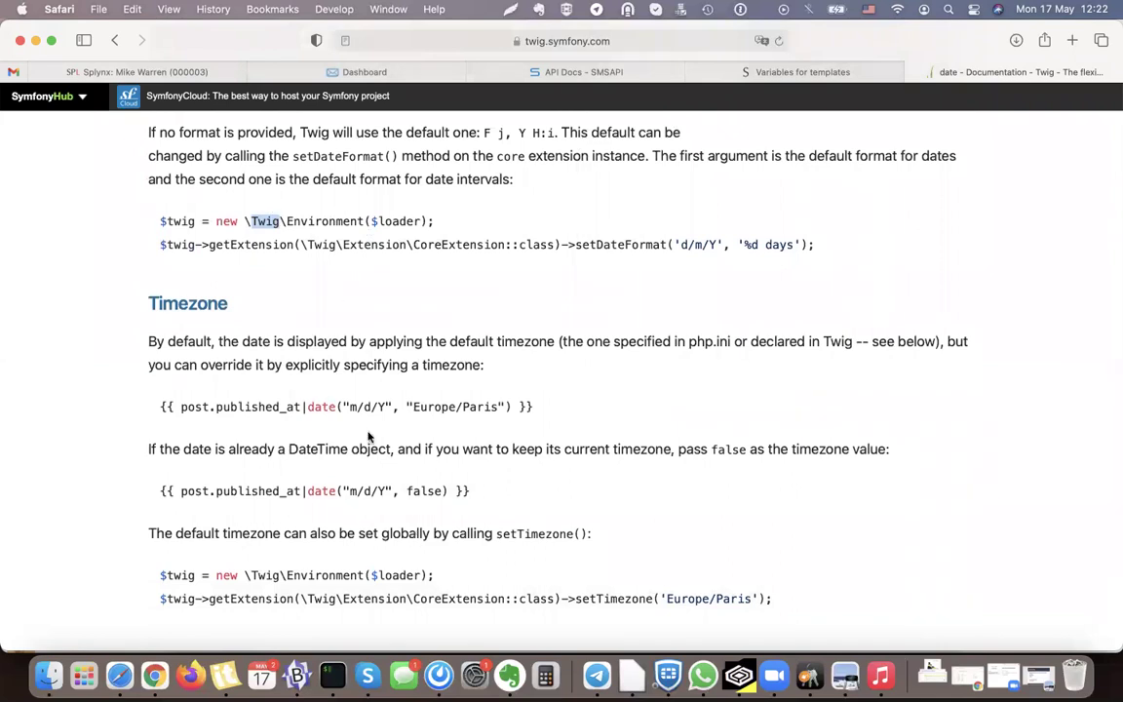
{"action": "scroll", "coordinate": [355, 394], "scroll_direction": "up", "scroll_amount": 5}
{"action": "scroll", "coordinate": [289, 246], "scroll_direction": "up", "scroll_amount": 2}
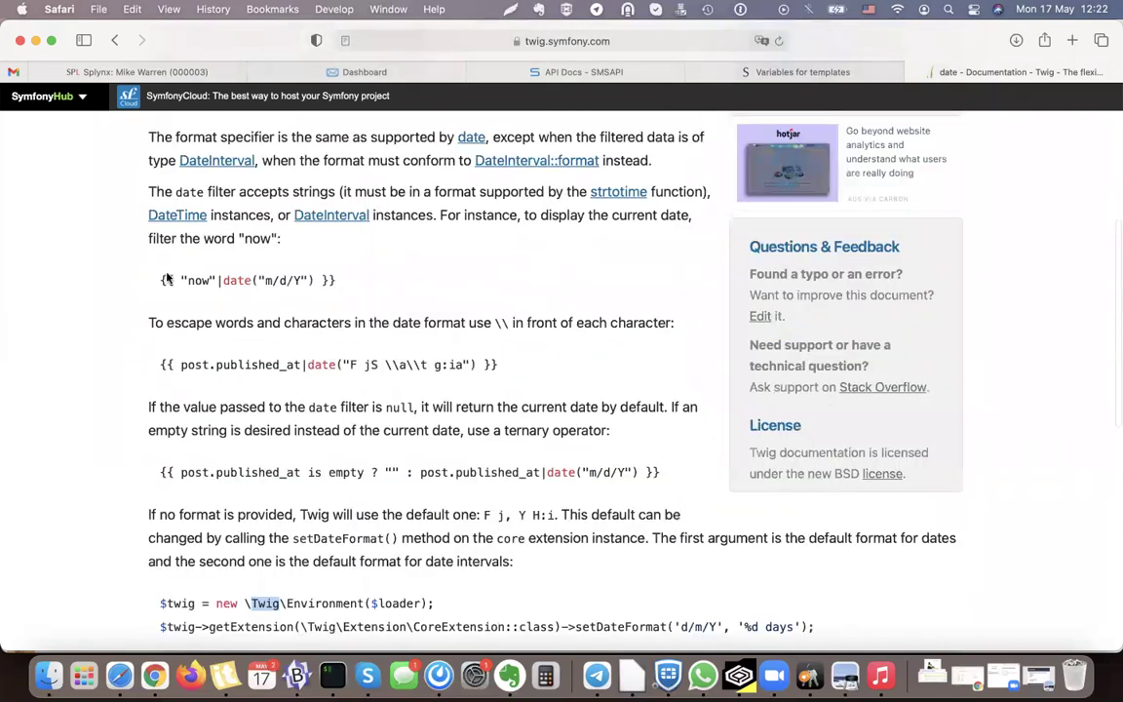
{"action": "left_click", "coordinate": [421, 293]}
{"action": "left_click_drag", "start_coordinate": [243, 284], "coordinate": [155, 278]}
{"action": "left_click", "coordinate": [155, 278]}
- Select the {{"now"|date("m/d/Y")}} snippet in the BBEdit notes and return to Splynx
{"action": "left_click", "coordinate": [296, 674]}
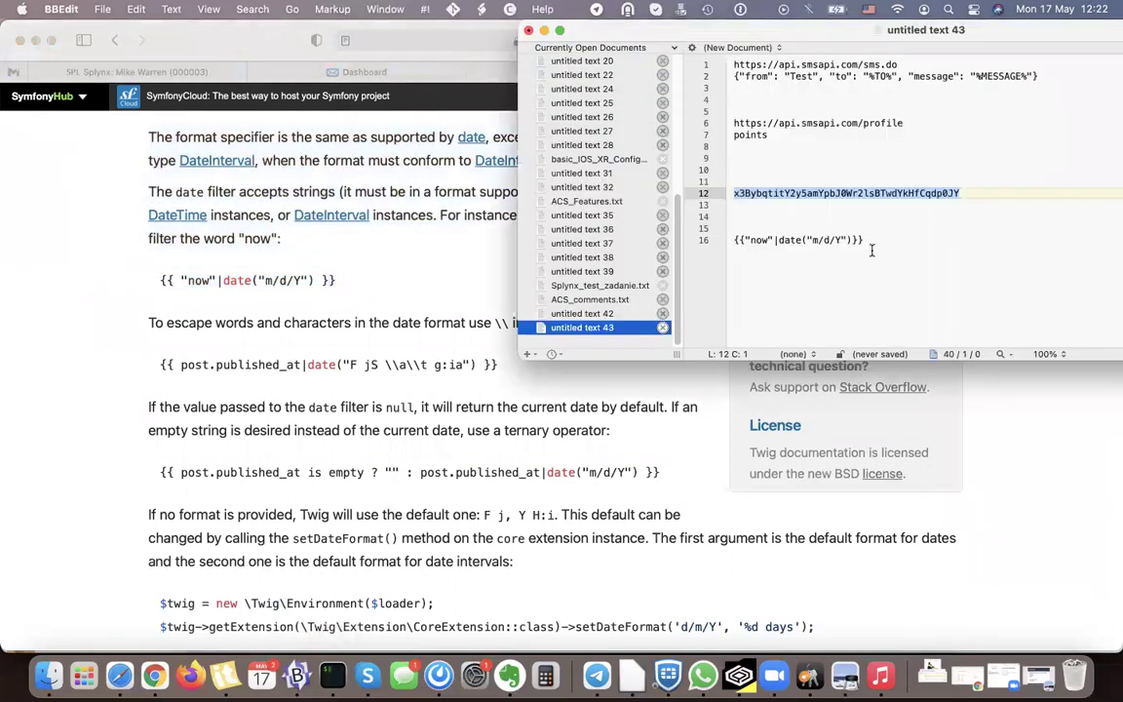
{"action": "left_click_drag", "start_coordinate": [864, 240], "coordinate": [730, 247]}
{"action": "key", "text": "super+c"}
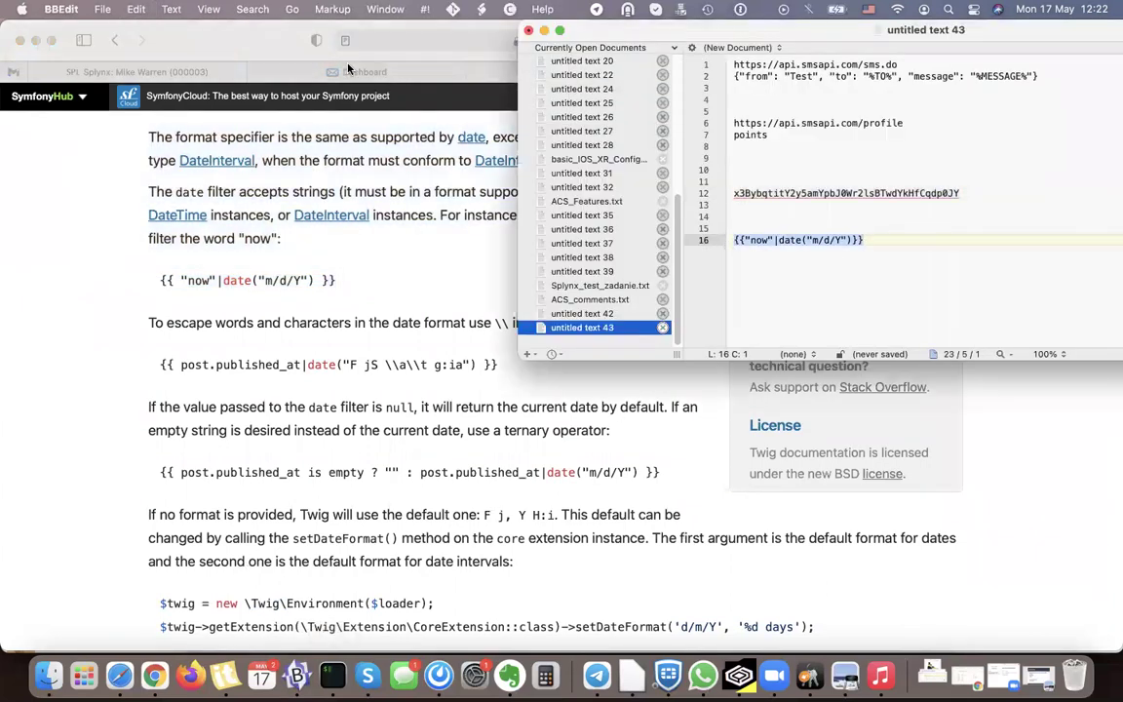
{"action": "left_click", "coordinate": [312, 59]}
{"action": "left_click", "coordinate": [322, 68]}
{"action": "left_click", "coordinate": [136, 71]}
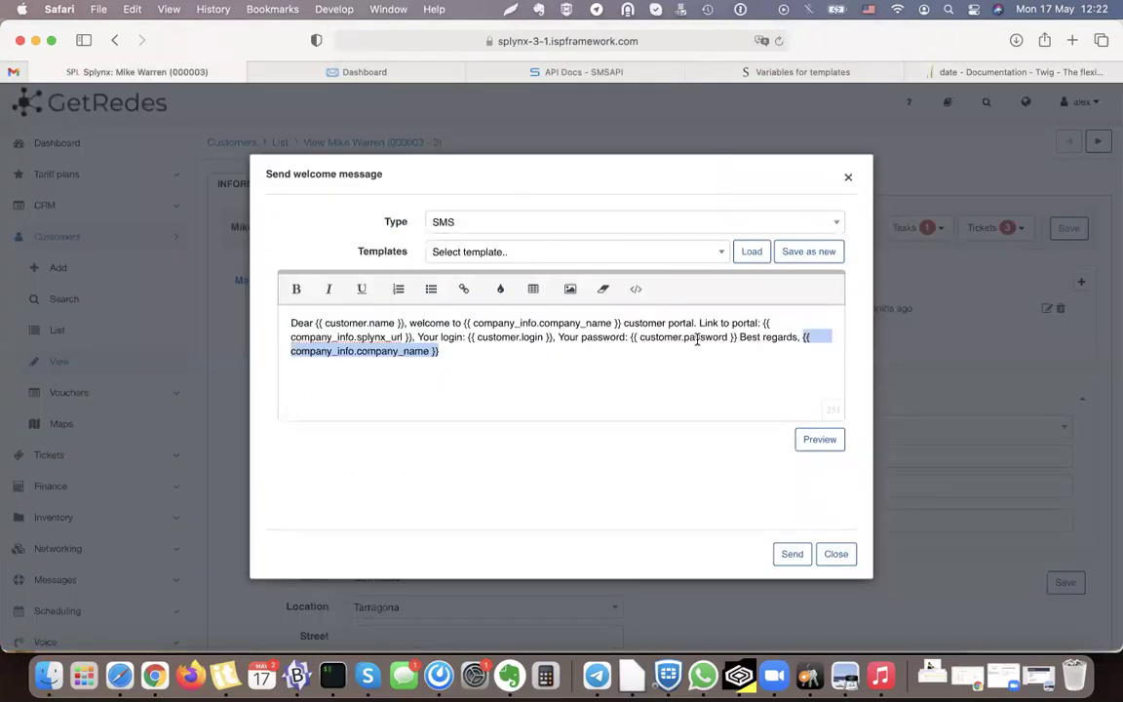
- Replace the Best regards sign-off with {{"now"|date("m/d/Y")}} and preview it showing 05/17/2021
{"action": "left_click", "coordinate": [798, 340]}
{"action": "left_click_drag", "start_coordinate": [739, 336], "coordinate": [739, 361]}
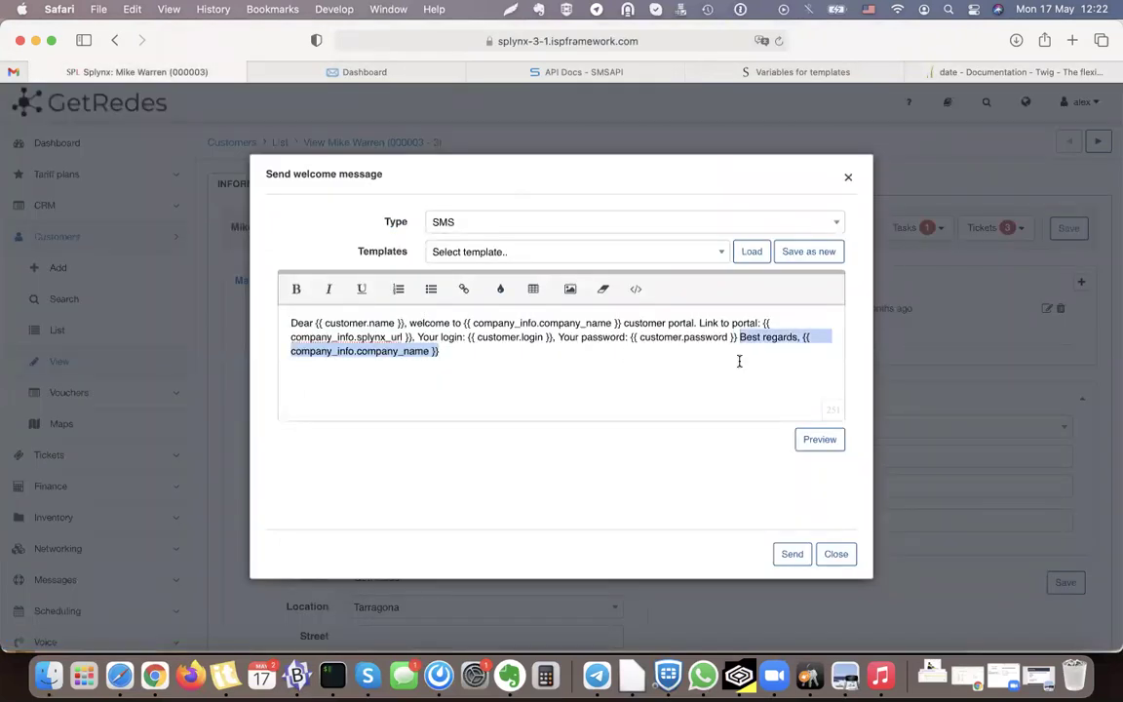
{"action": "key", "text": "super+v"}
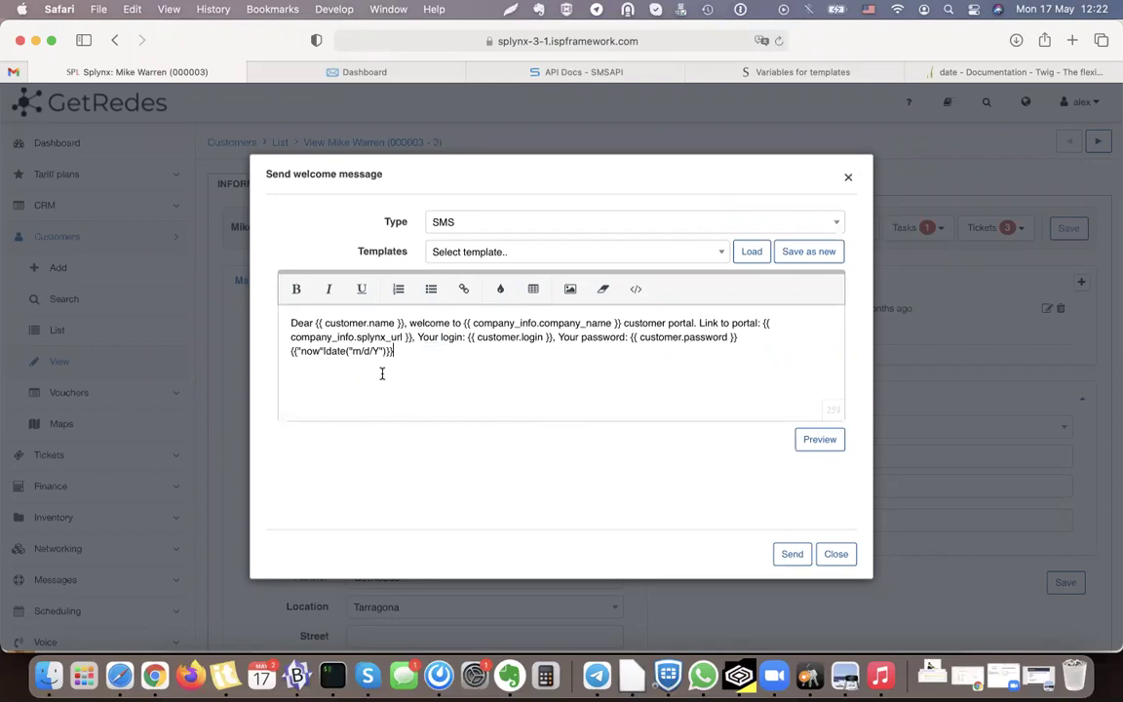
{"action": "left_click", "coordinate": [817, 442]}
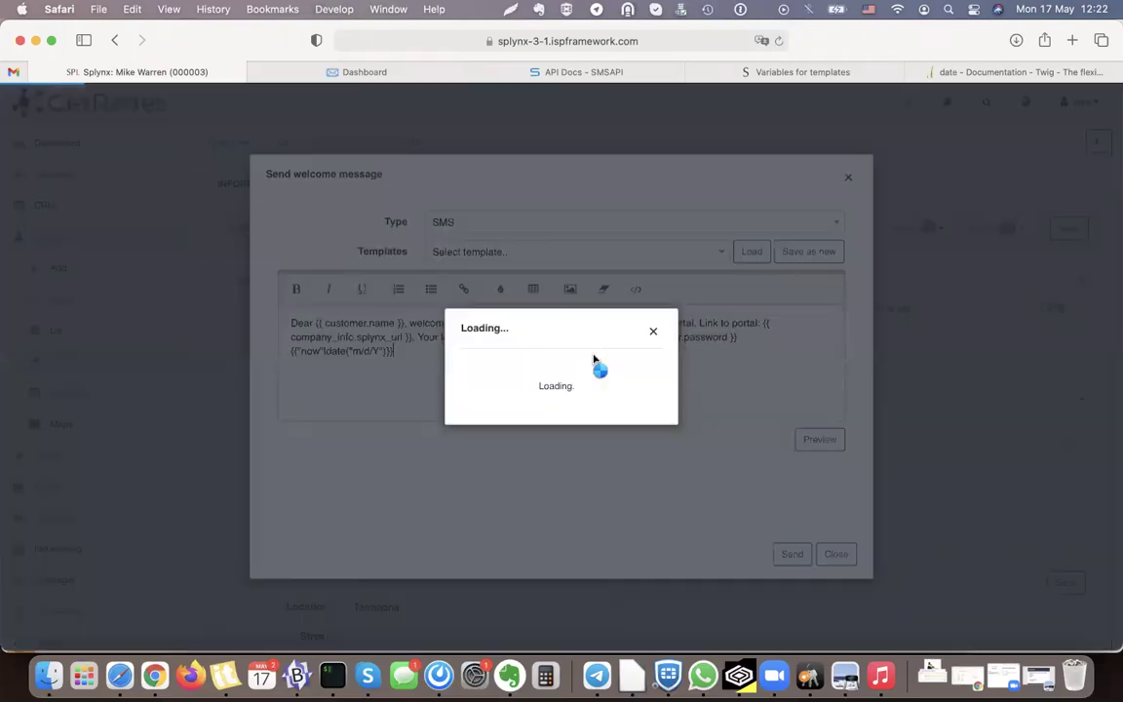
{"action": "left_click_drag", "start_coordinate": [681, 229], "coordinate": [627, 226]}
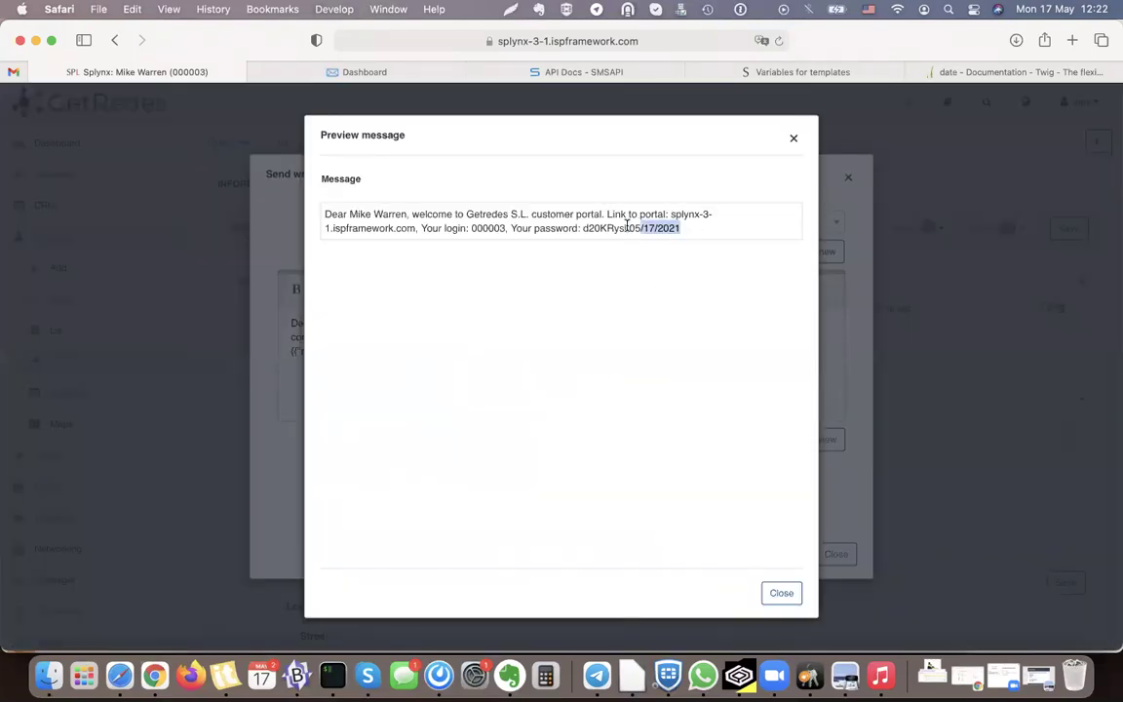
{"action": "left_click", "coordinate": [643, 226]}
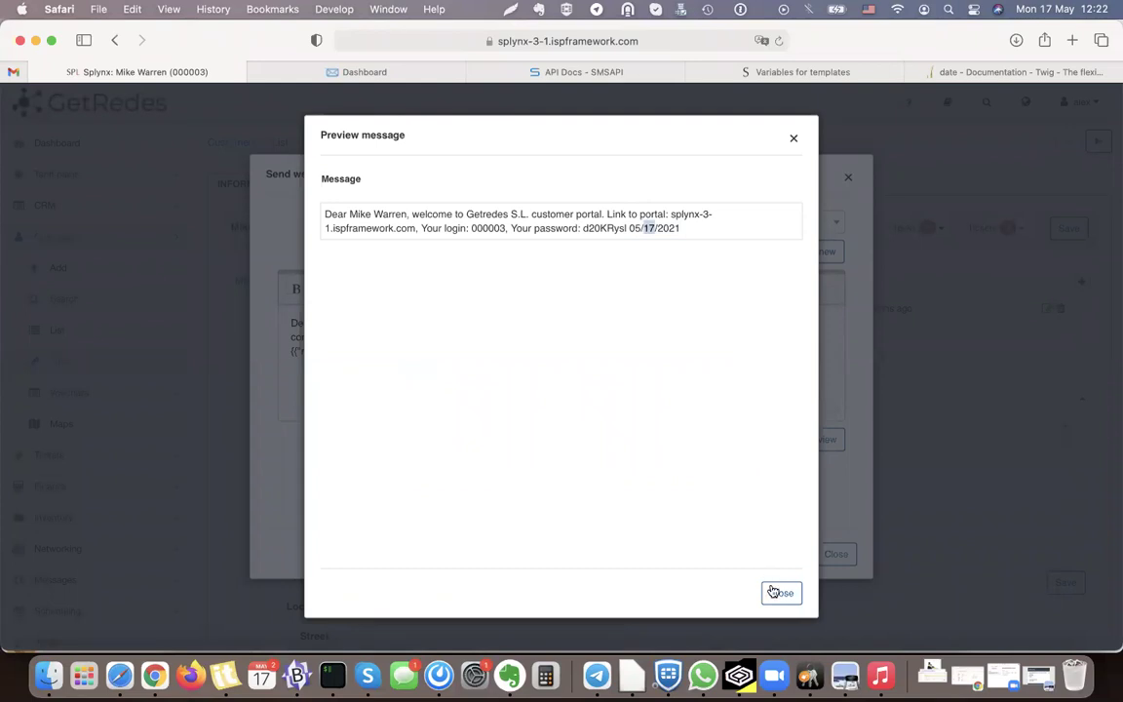
{"action": "left_click", "coordinate": [781, 593]}
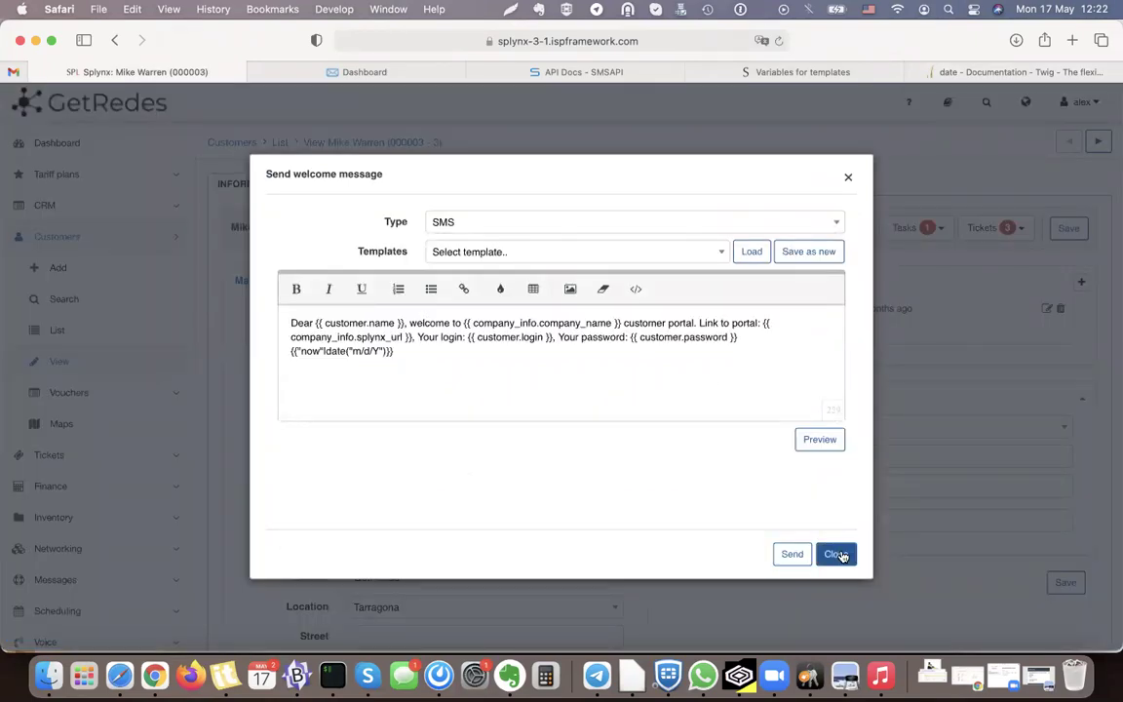
- Close the welcome message dialog without sending, confirming Yes
{"action": "left_click_drag", "start_coordinate": [399, 353], "coordinate": [284, 329]}
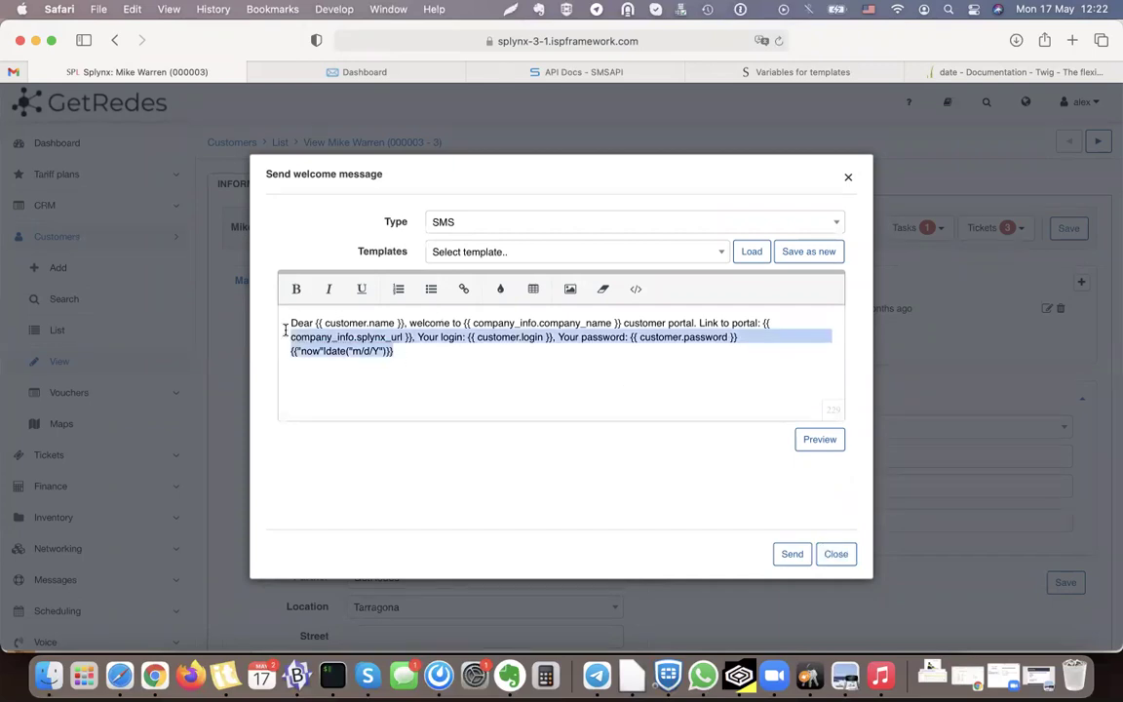
{"action": "left_click", "coordinate": [834, 555]}
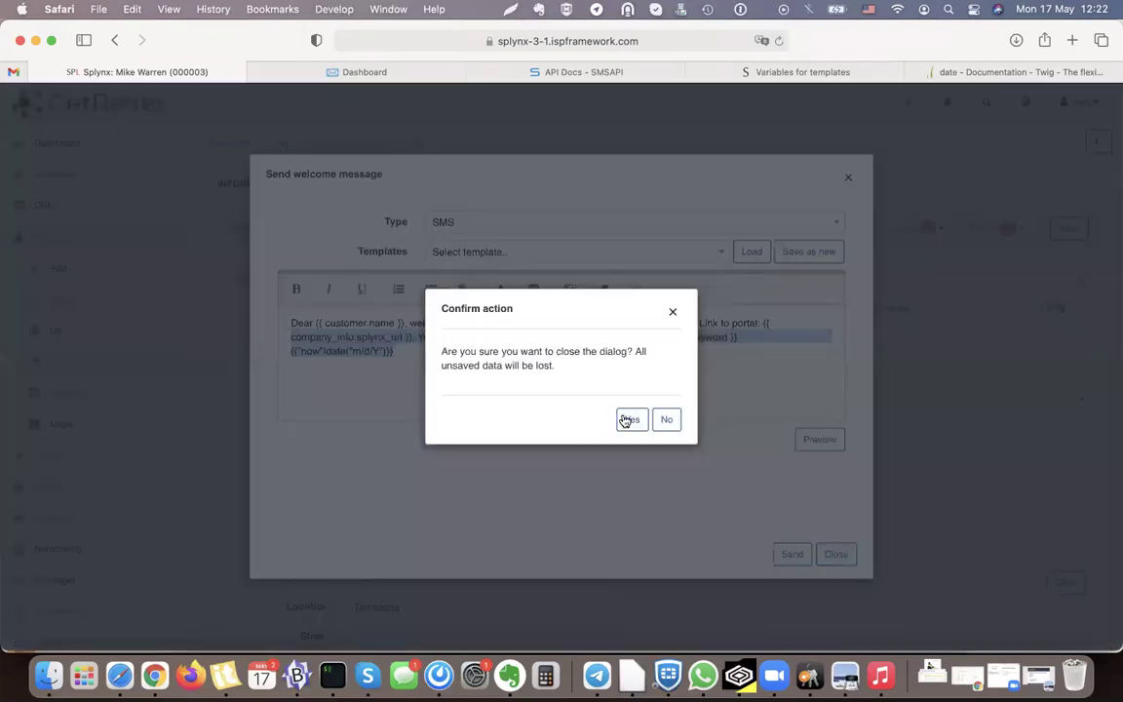
{"action": "left_click", "coordinate": [629, 420]}
{"action": "scroll", "coordinate": [420, 459], "scroll_direction": "down", "scroll_amount": 1}
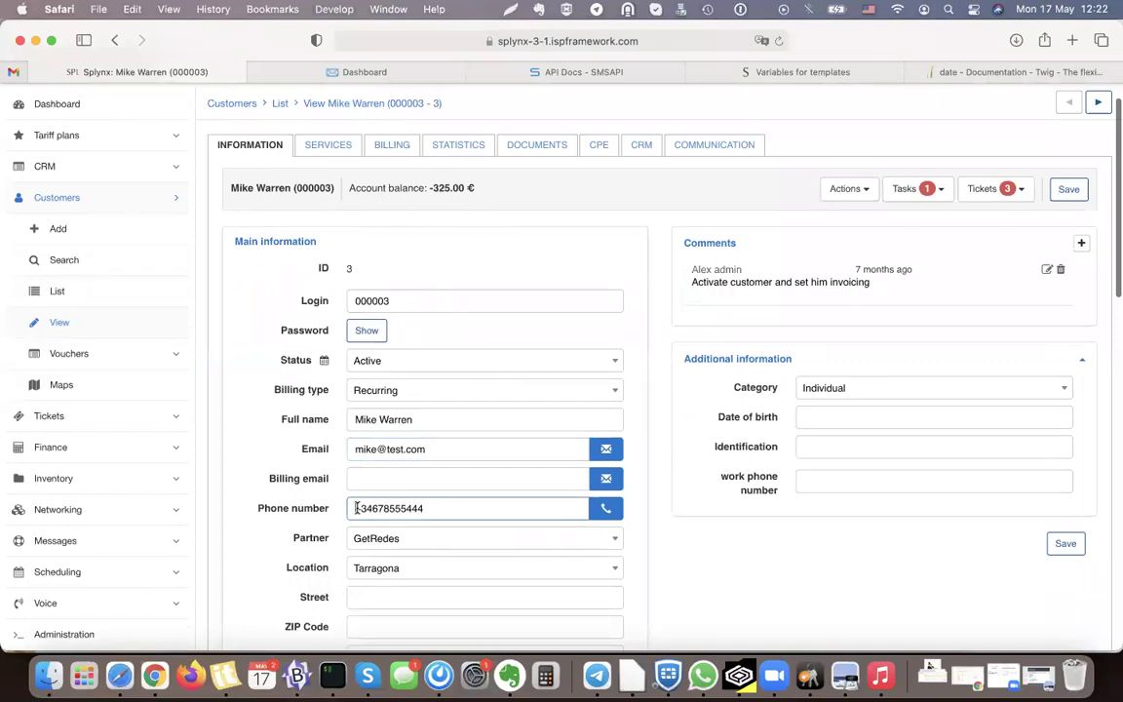
- Change the customer's phone number and save it
{"action": "left_click_drag", "start_coordinate": [357, 508], "coordinate": [482, 509]}
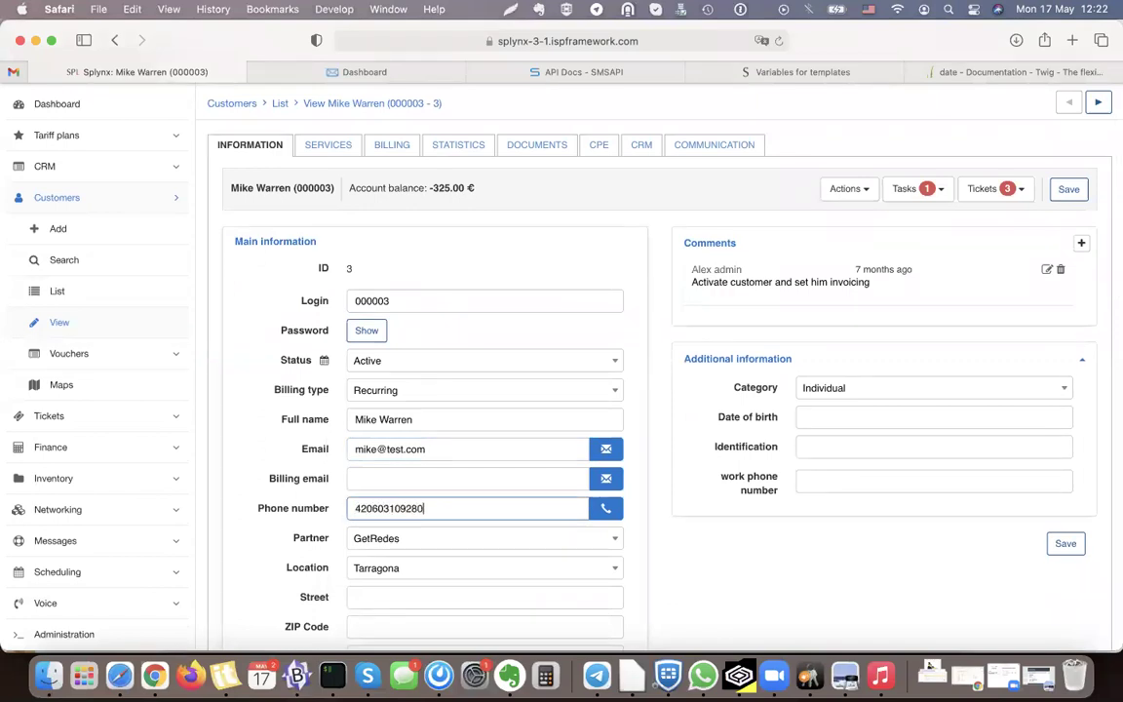
{"action": "left_click", "coordinate": [1054, 549]}
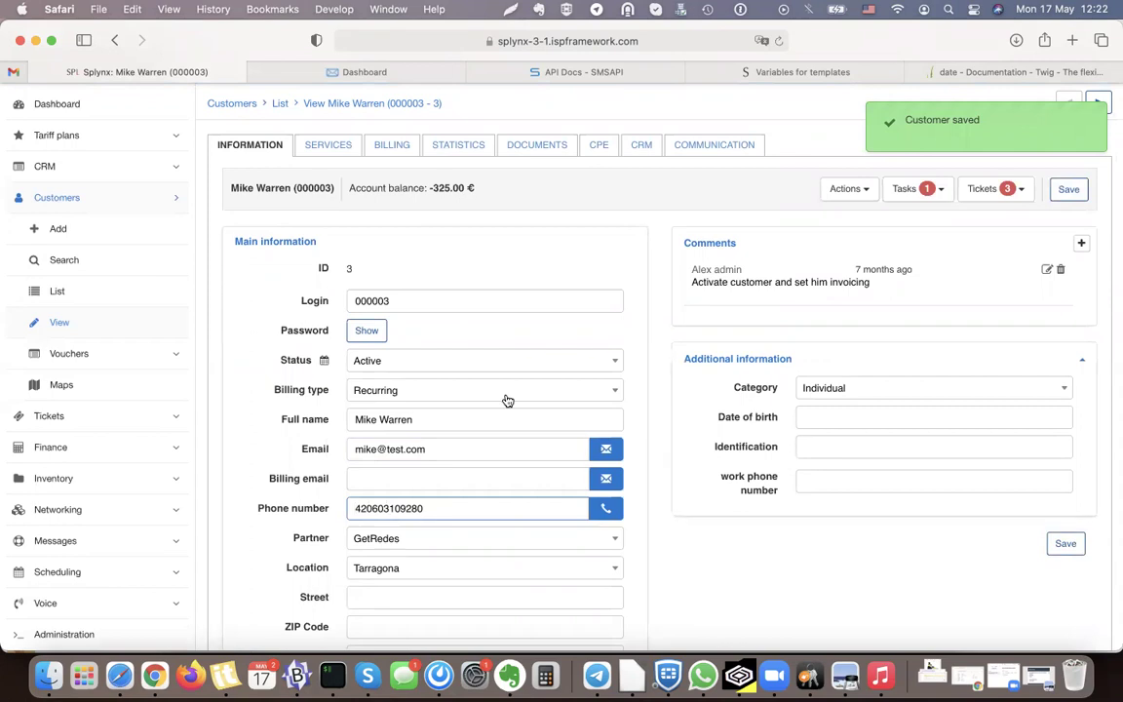
- Send the default welcome SMS via Actions > Send welcome message, then open Administration
{"action": "left_click", "coordinate": [848, 189]}
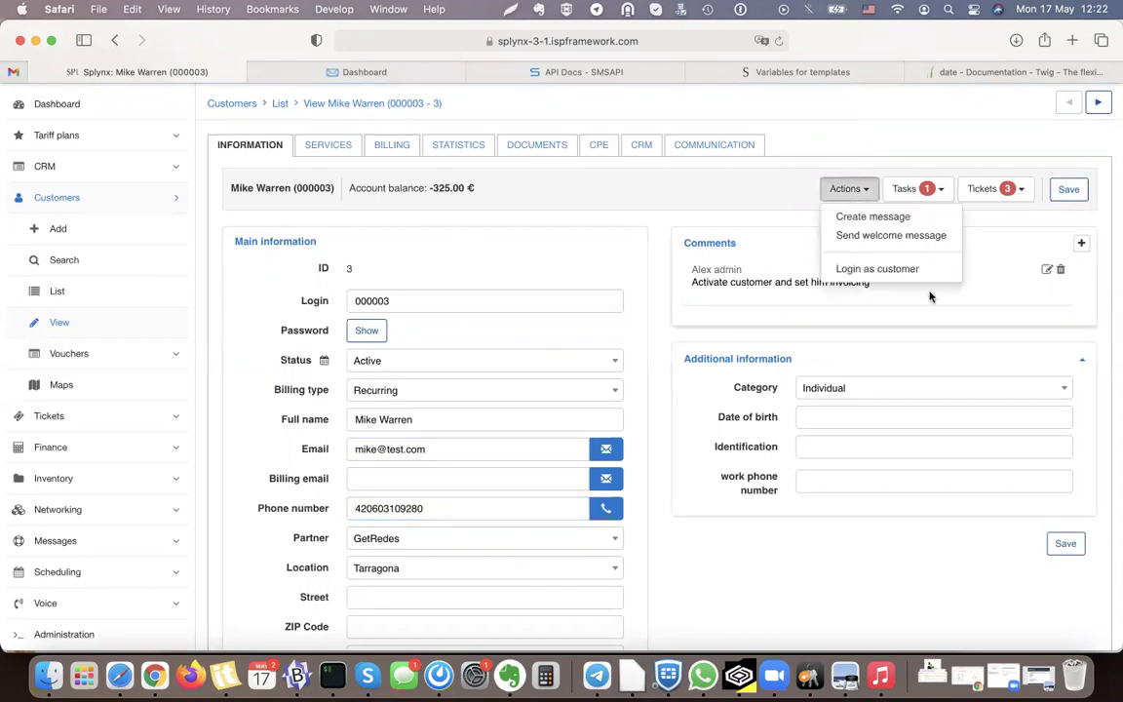
{"action": "left_click", "coordinate": [891, 236]}
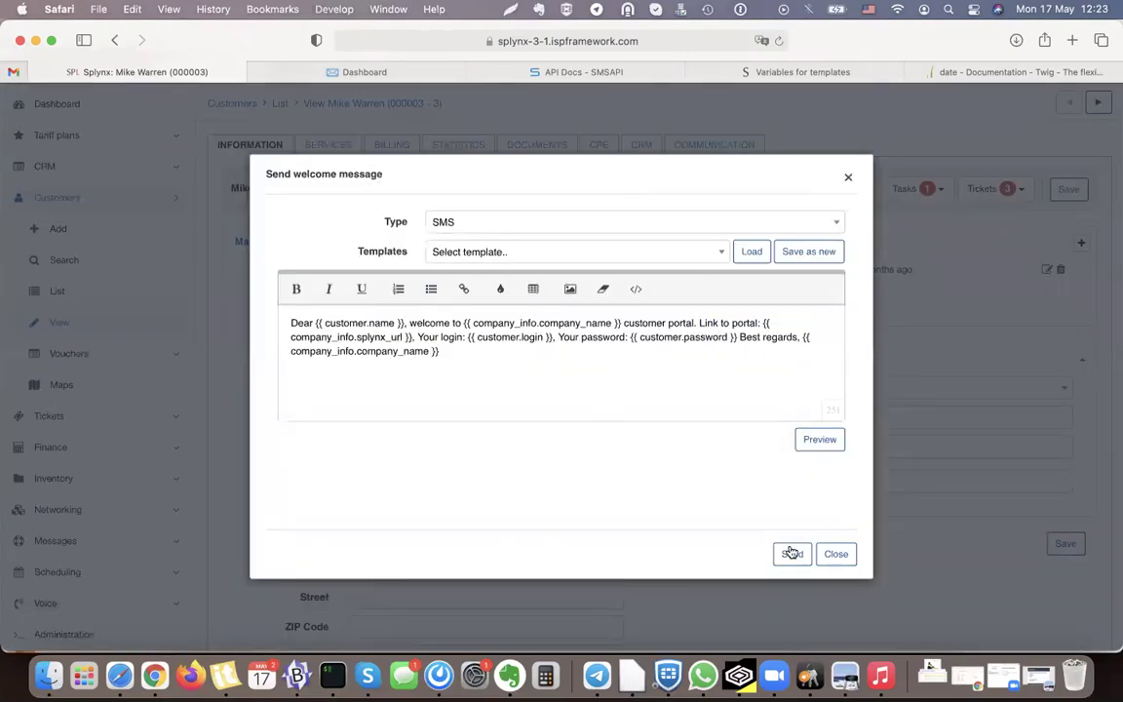
{"action": "left_click", "coordinate": [790, 553]}
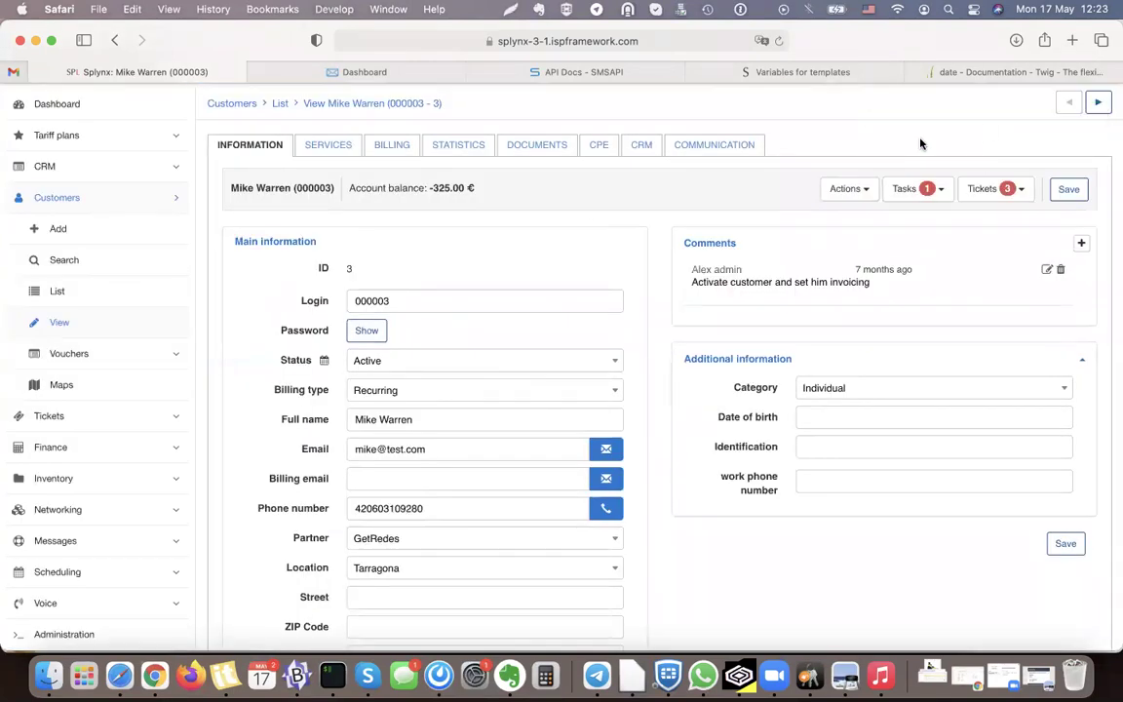
{"action": "scroll", "coordinate": [566, 223], "scroll_direction": "down", "scroll_amount": 2}
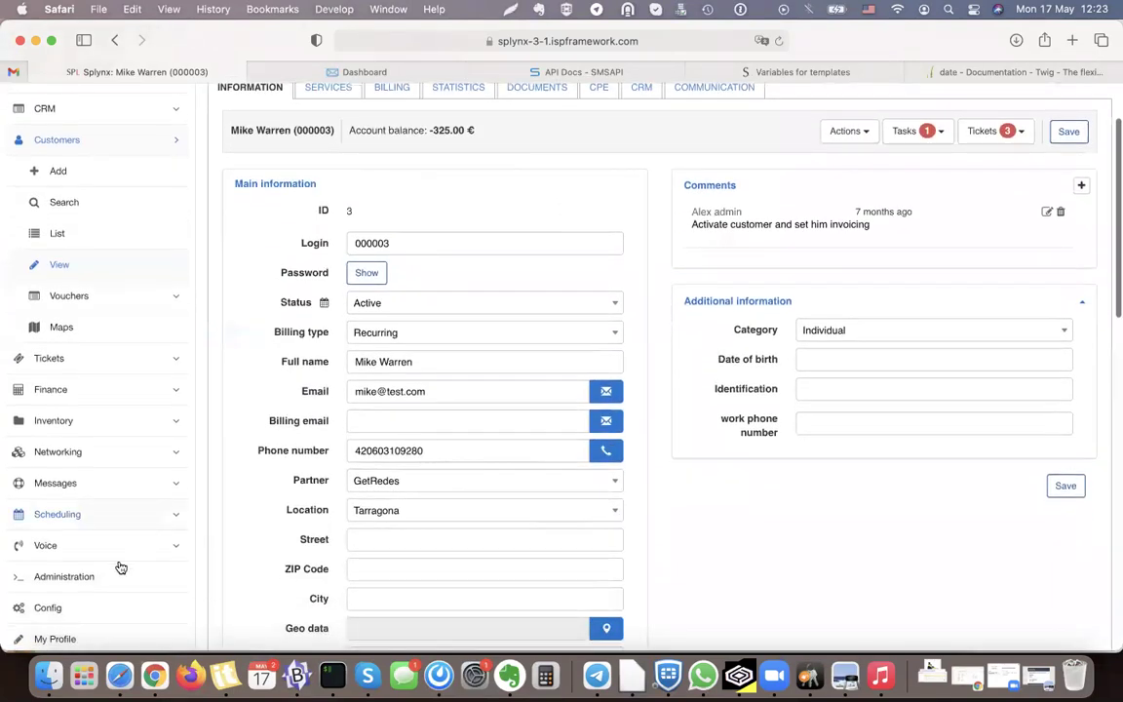
{"action": "left_click", "coordinate": [68, 587]}
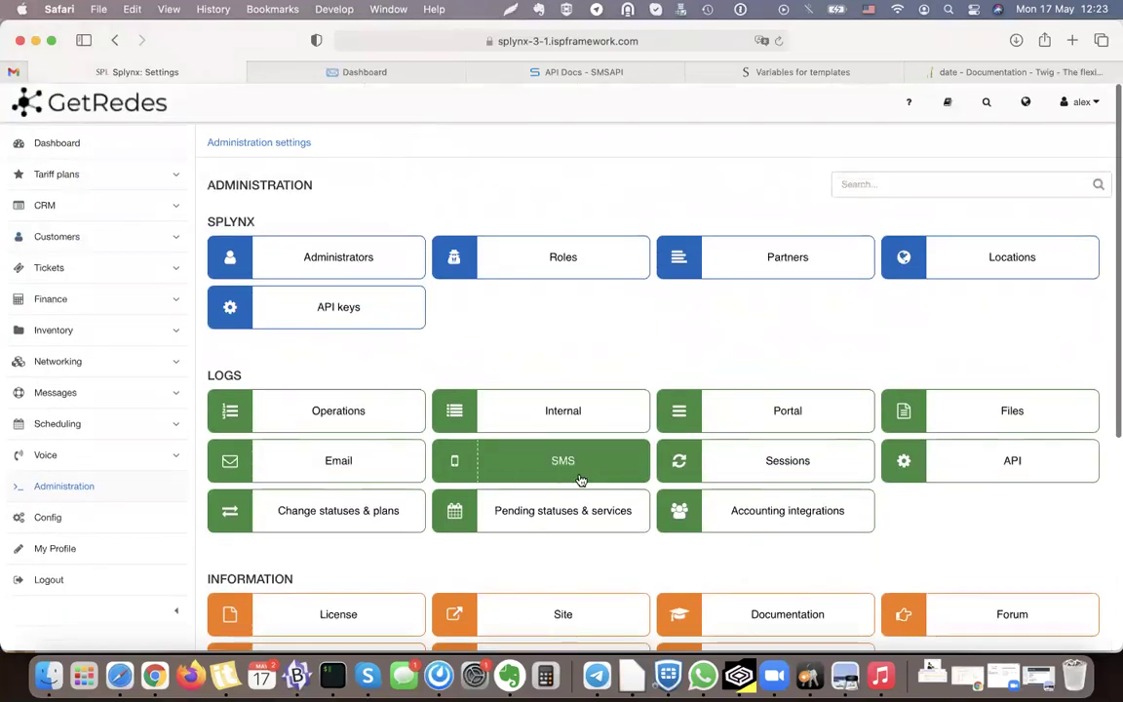
- Open the SMS log and note the warning that SMS sending is disabled
{"action": "left_click", "coordinate": [583, 473]}
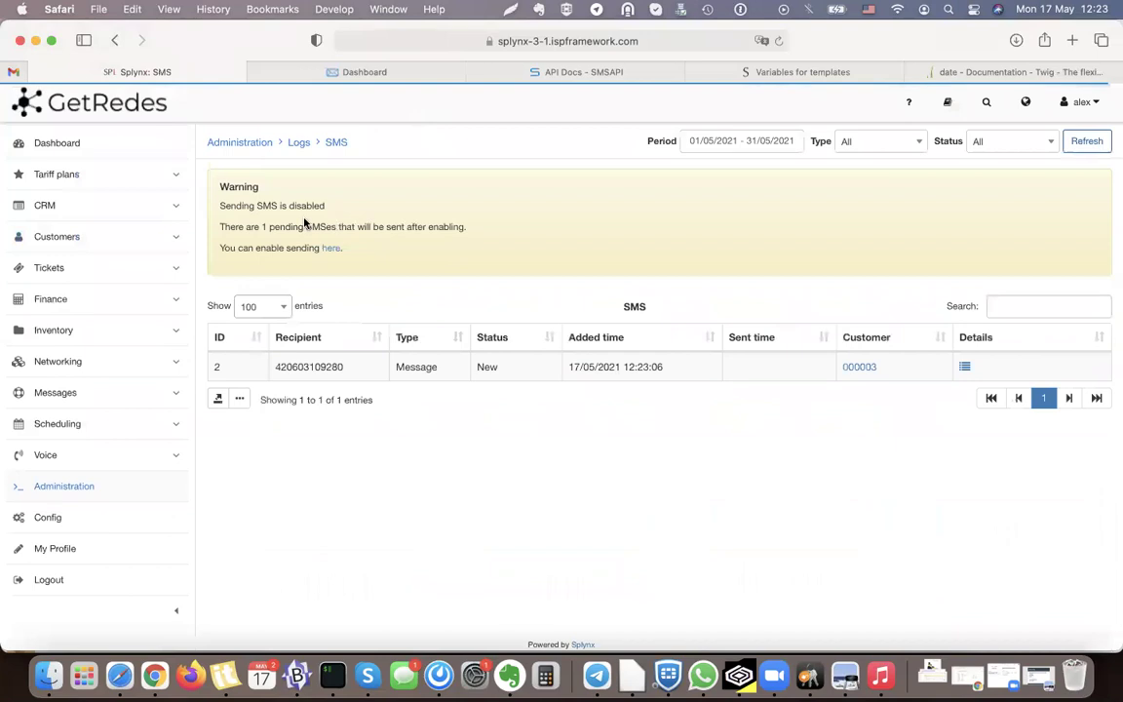
{"action": "left_click_drag", "start_coordinate": [226, 205], "coordinate": [343, 203]}
{"action": "left_click", "coordinate": [278, 202]}
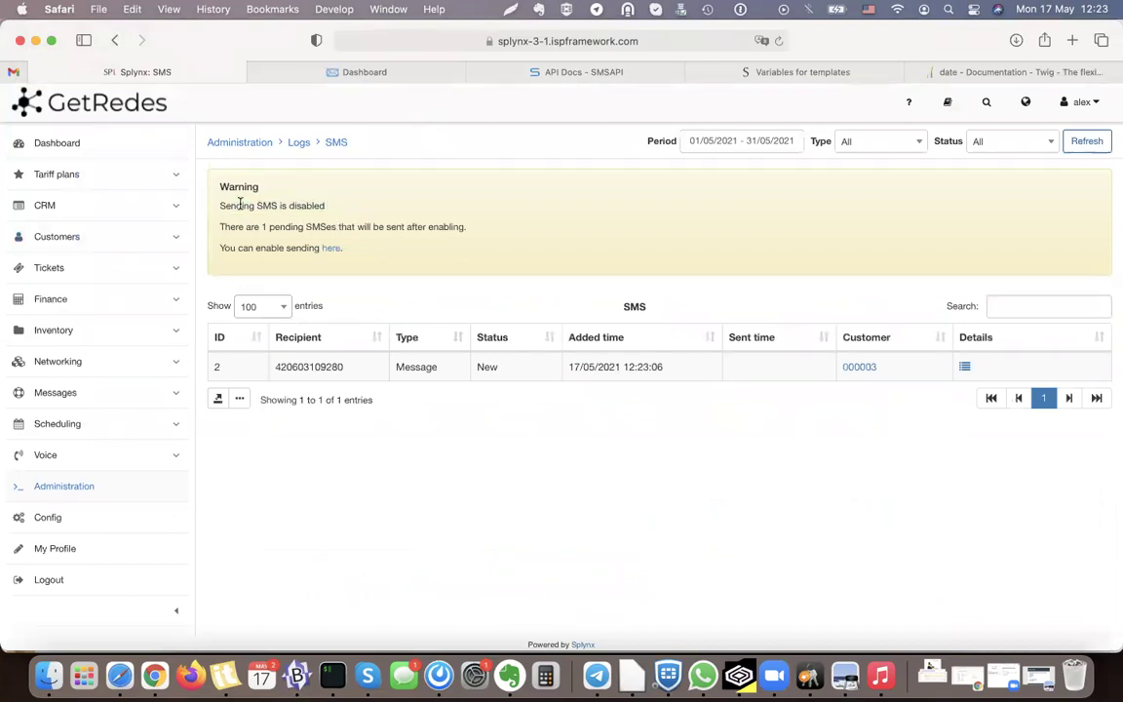
{"action": "double_click", "coordinate": [307, 206]}
- Switch on Enable SMS sending in the SMS configuration and save it
{"action": "left_click", "coordinate": [332, 252]}
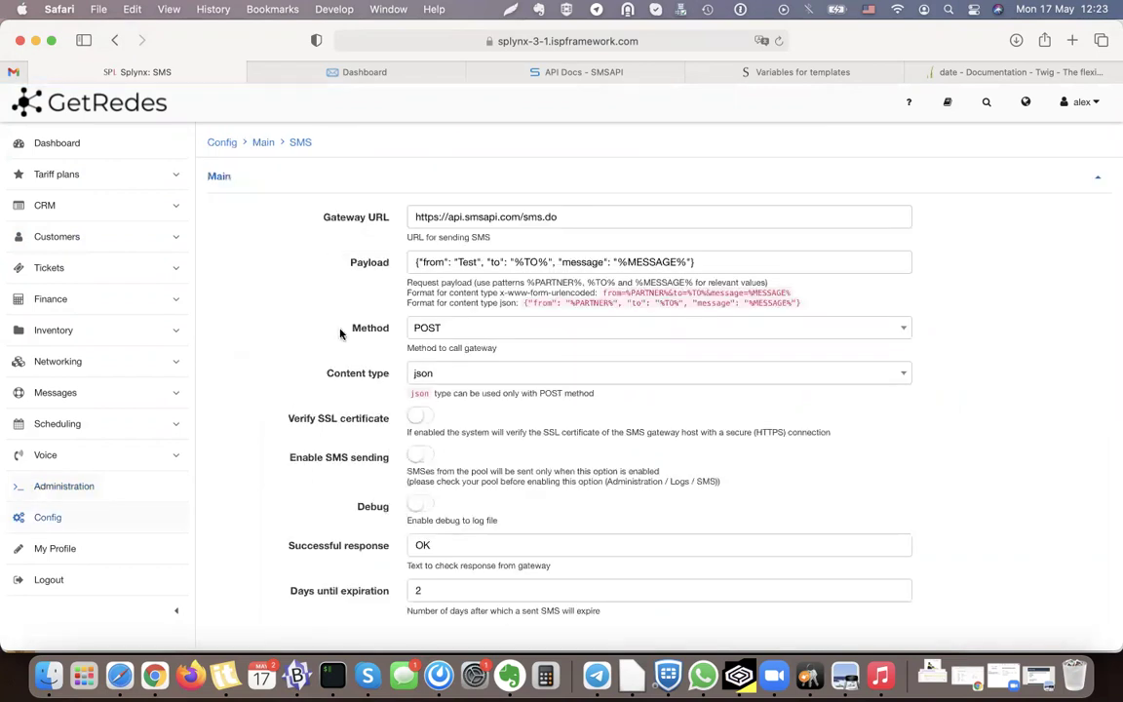
{"action": "scroll", "coordinate": [625, 264], "scroll_direction": "down", "scroll_amount": 2}
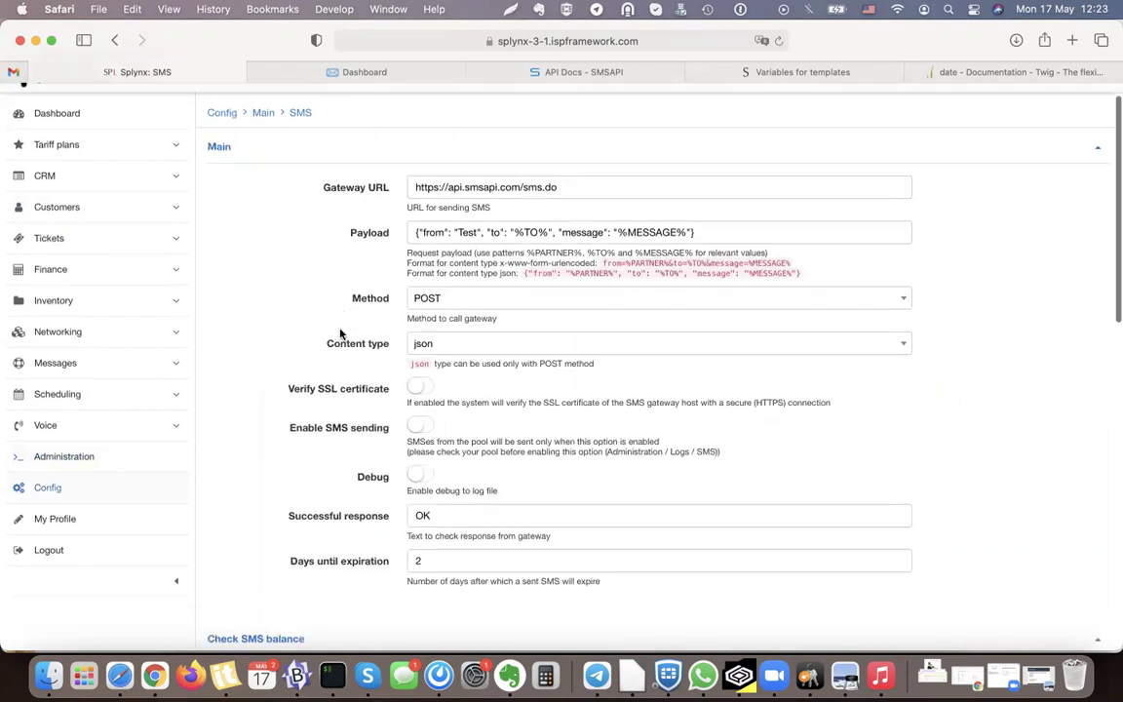
{"action": "scroll", "coordinate": [415, 297], "scroll_direction": "down", "scroll_amount": 4}
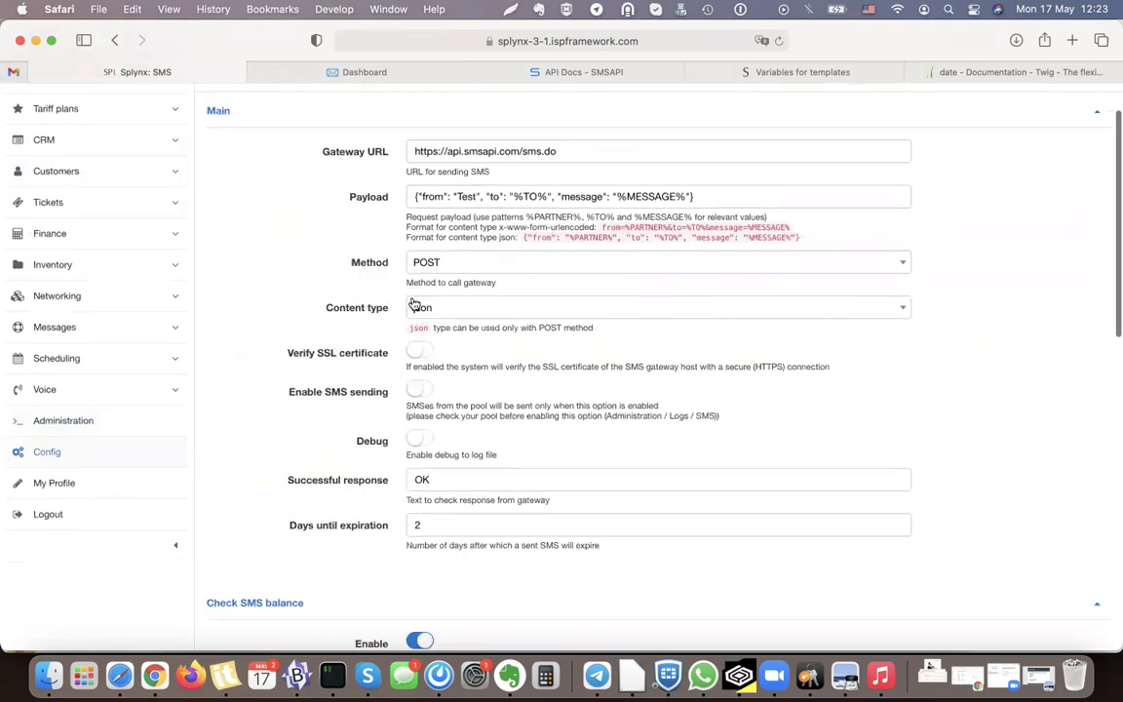
{"action": "left_click_drag", "start_coordinate": [291, 344], "coordinate": [371, 338]}
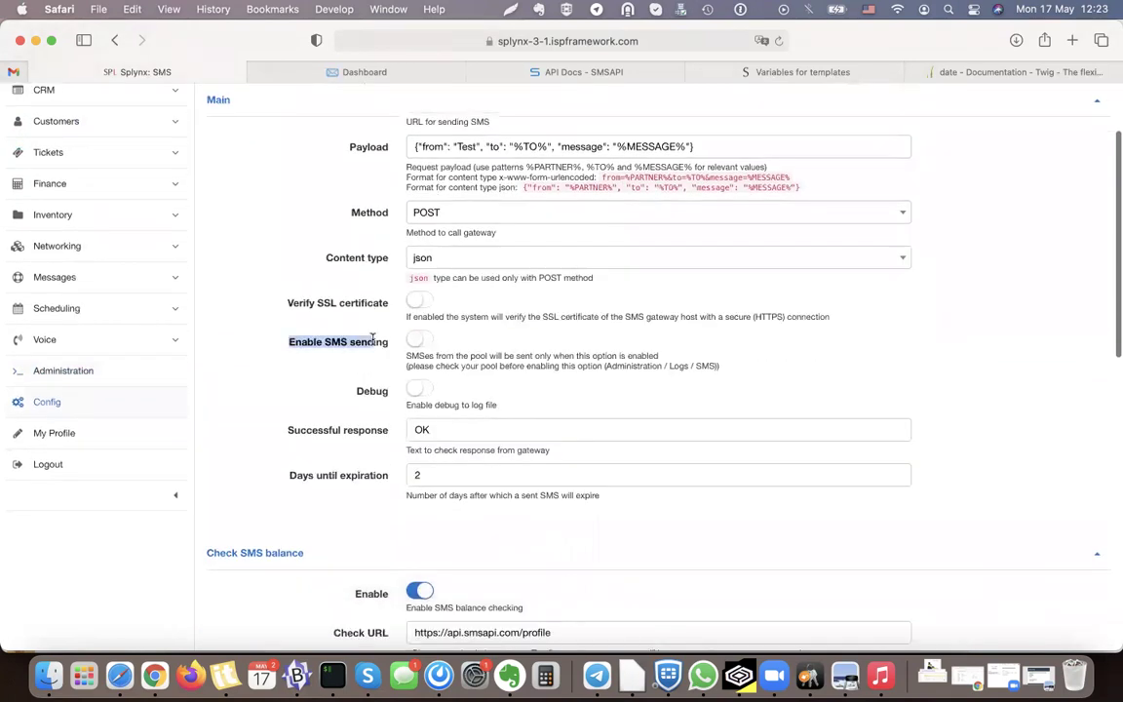
{"action": "left_click", "coordinate": [427, 348]}
{"action": "scroll", "coordinate": [334, 363], "scroll_direction": "down", "scroll_amount": 10}
{"action": "scroll", "coordinate": [329, 364], "scroll_direction": "up", "scroll_amount": 8}
{"action": "scroll", "coordinate": [331, 364], "scroll_direction": "up", "scroll_amount": 6}
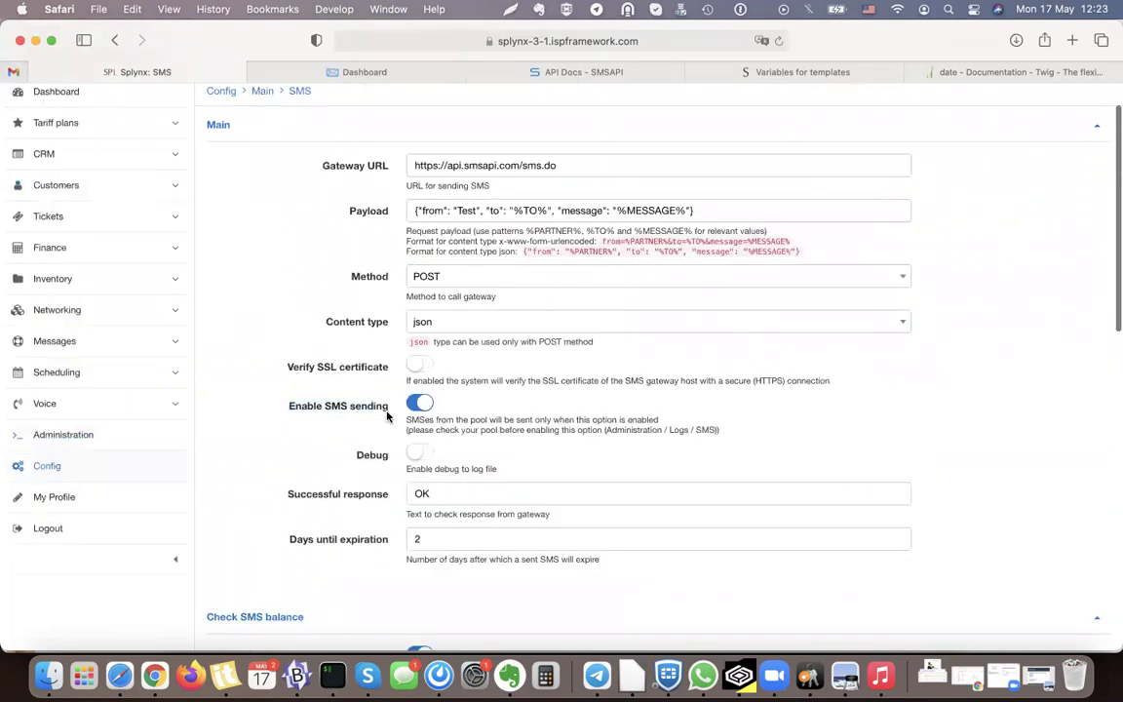
{"action": "scroll", "coordinate": [388, 416], "scroll_direction": "down", "scroll_amount": 15}
{"action": "left_click", "coordinate": [890, 585]}
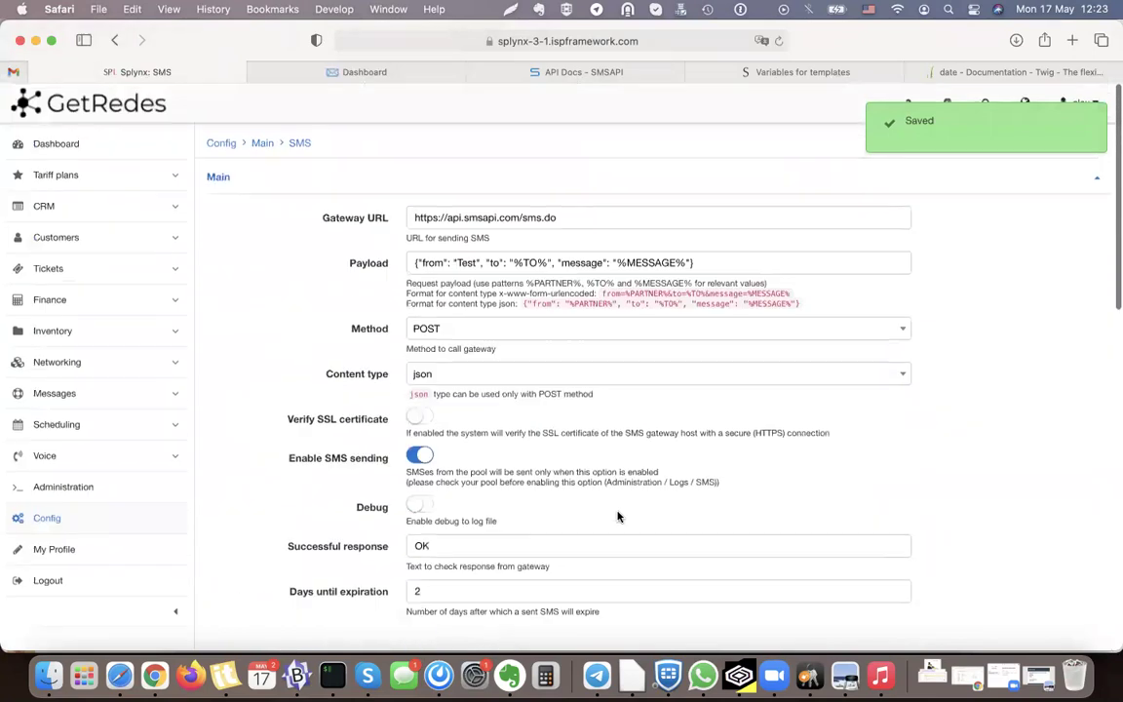
{"action": "left_click", "coordinate": [63, 485]}
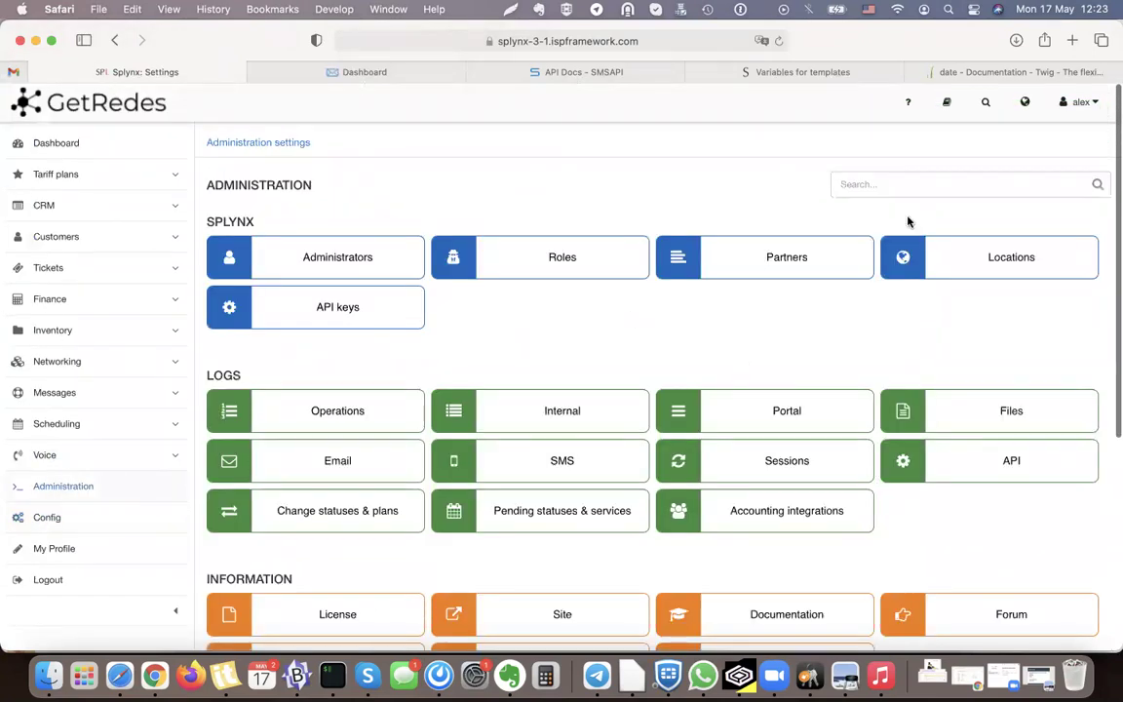
- Reload the SMS log and see the welcome SMS still listed with status New
{"action": "left_click", "coordinate": [531, 464]}
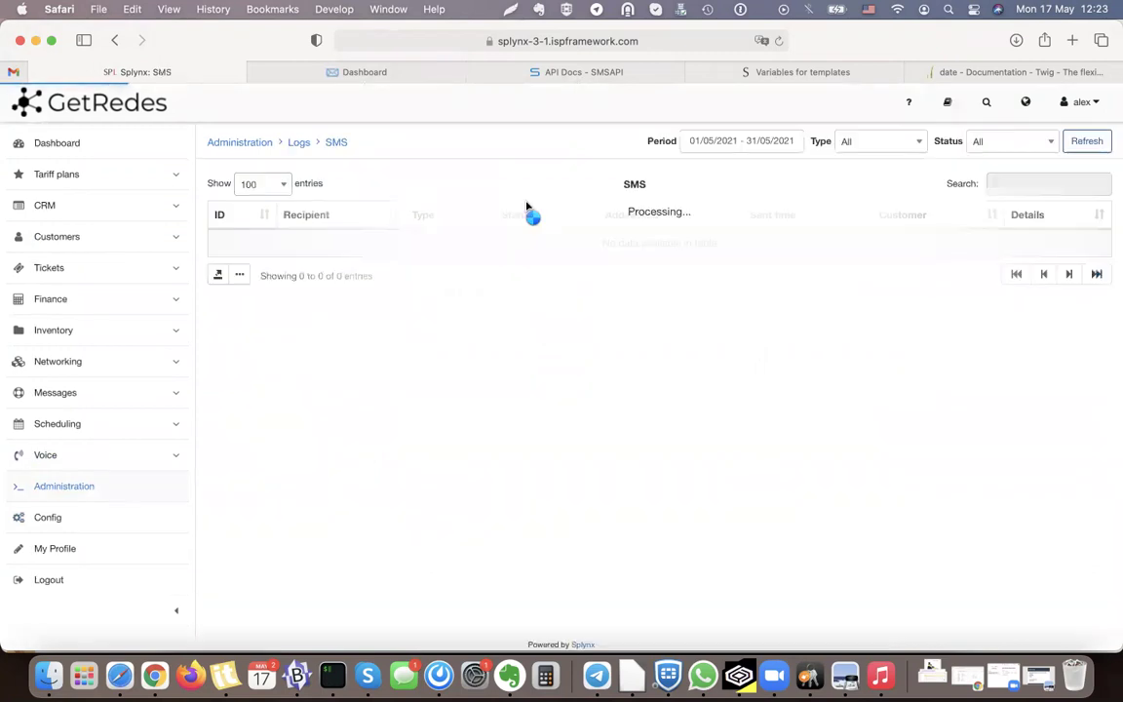
{"action": "double_click", "coordinate": [484, 245]}
{"action": "left_click", "coordinate": [571, 340]}
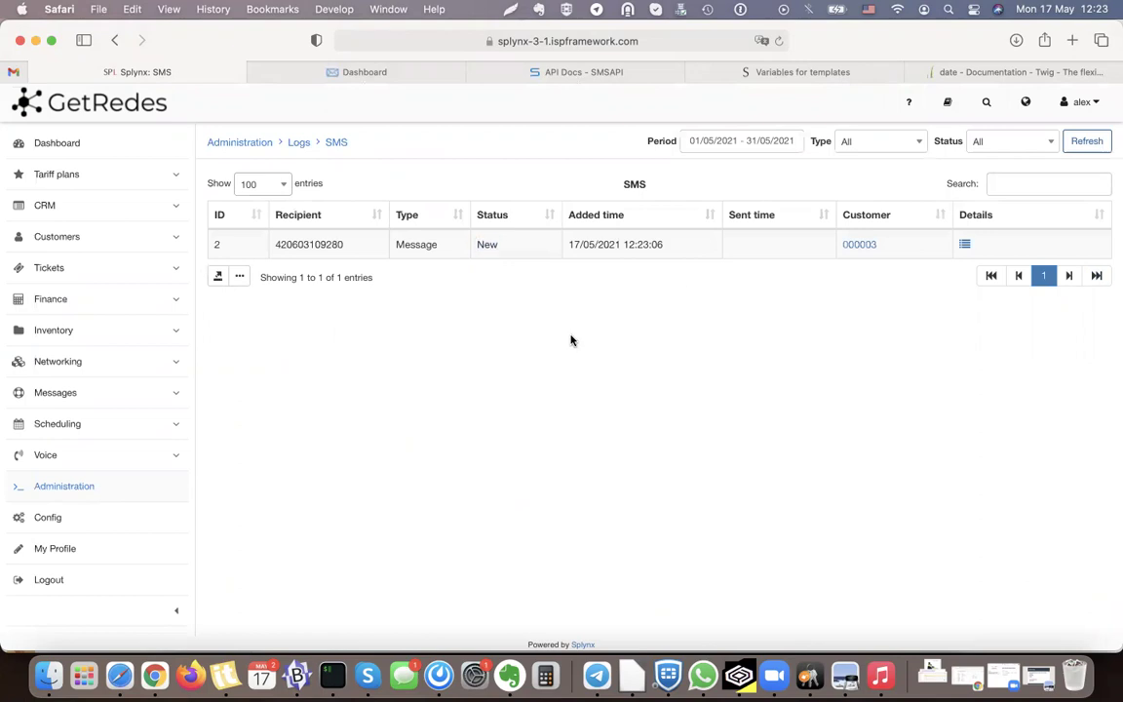
{"action": "left_click", "coordinate": [1084, 145]}
{"action": "left_click", "coordinate": [92, 527]}
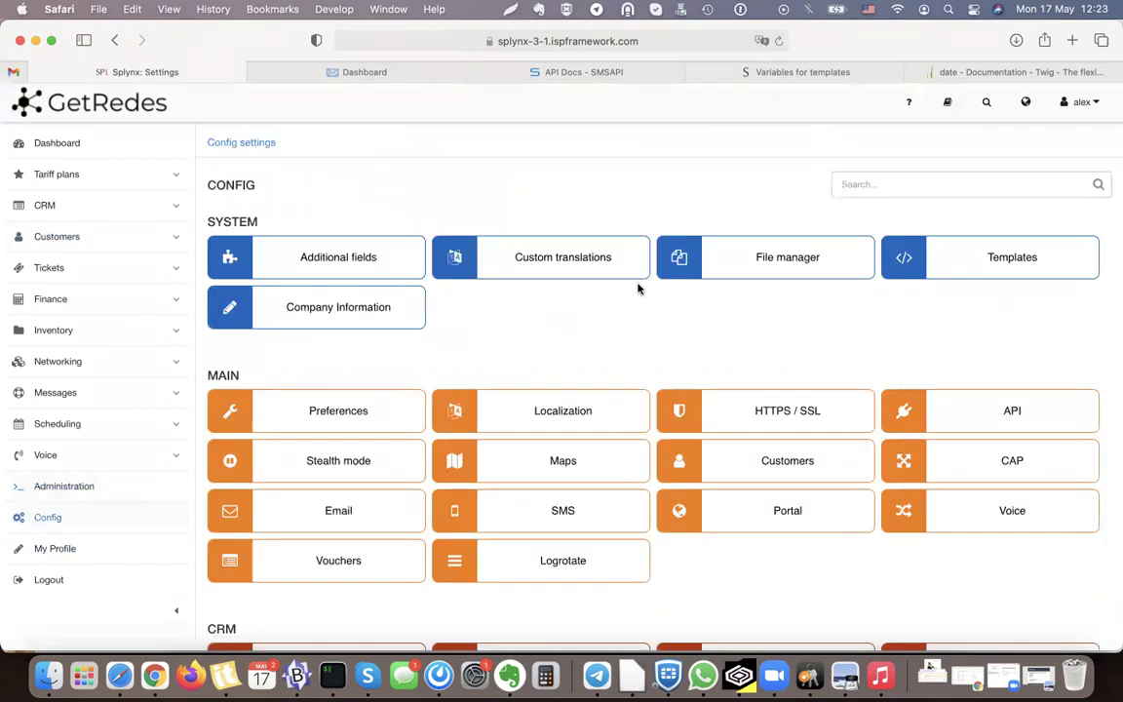
{"action": "left_click", "coordinate": [999, 275]}
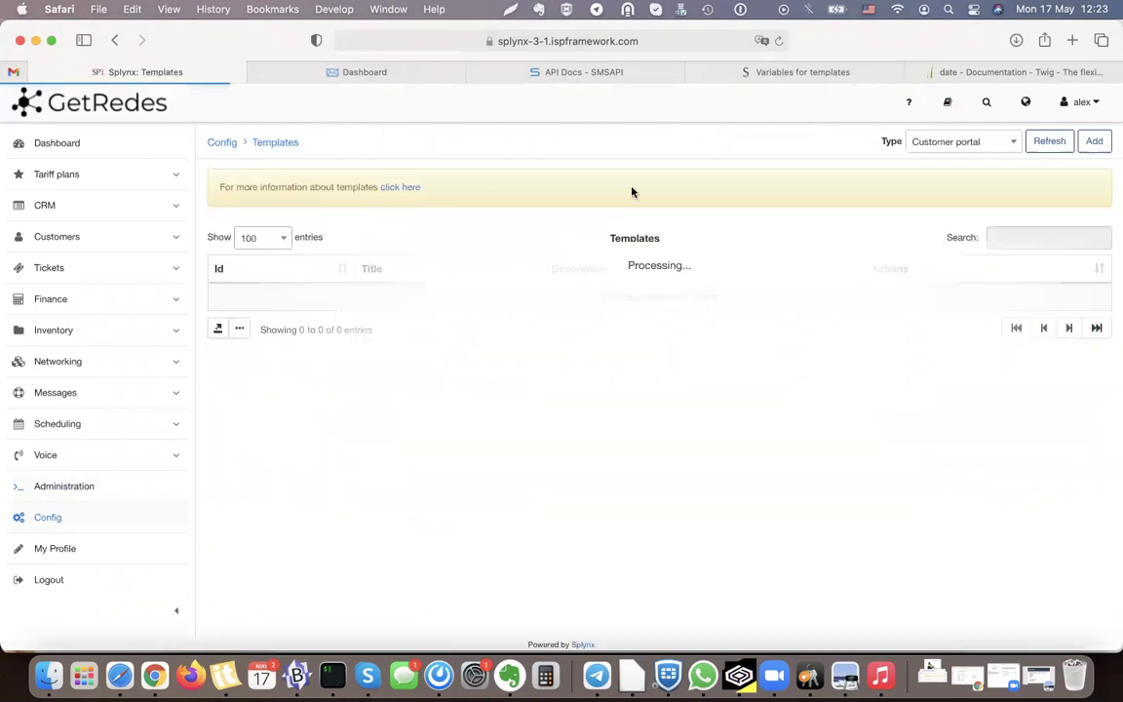
{"action": "left_click", "coordinate": [963, 144]}
{"action": "type", "text": "sms"}
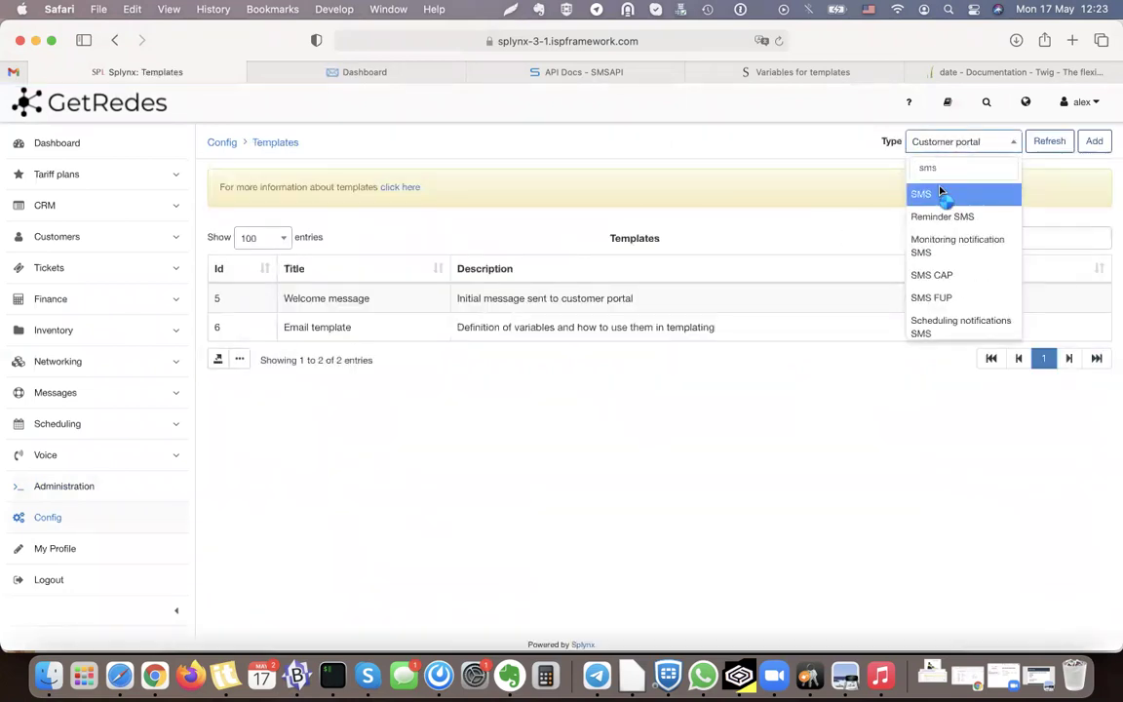
{"action": "left_click", "coordinate": [940, 193]}
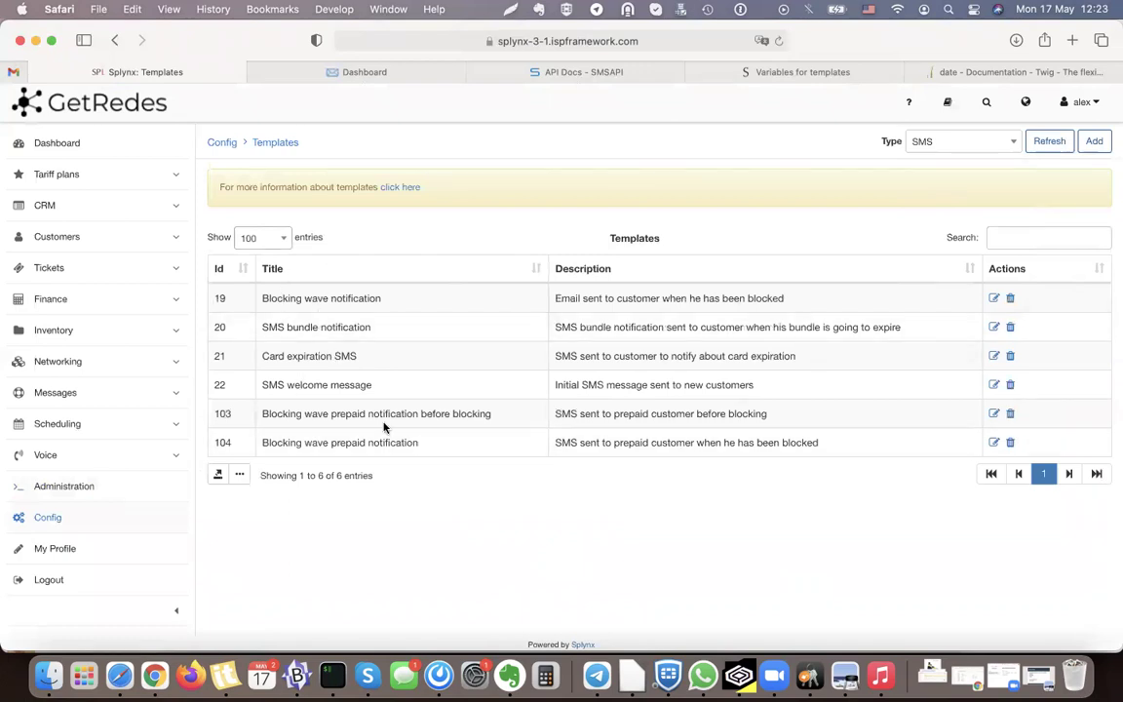
{"action": "left_click", "coordinate": [994, 299]}
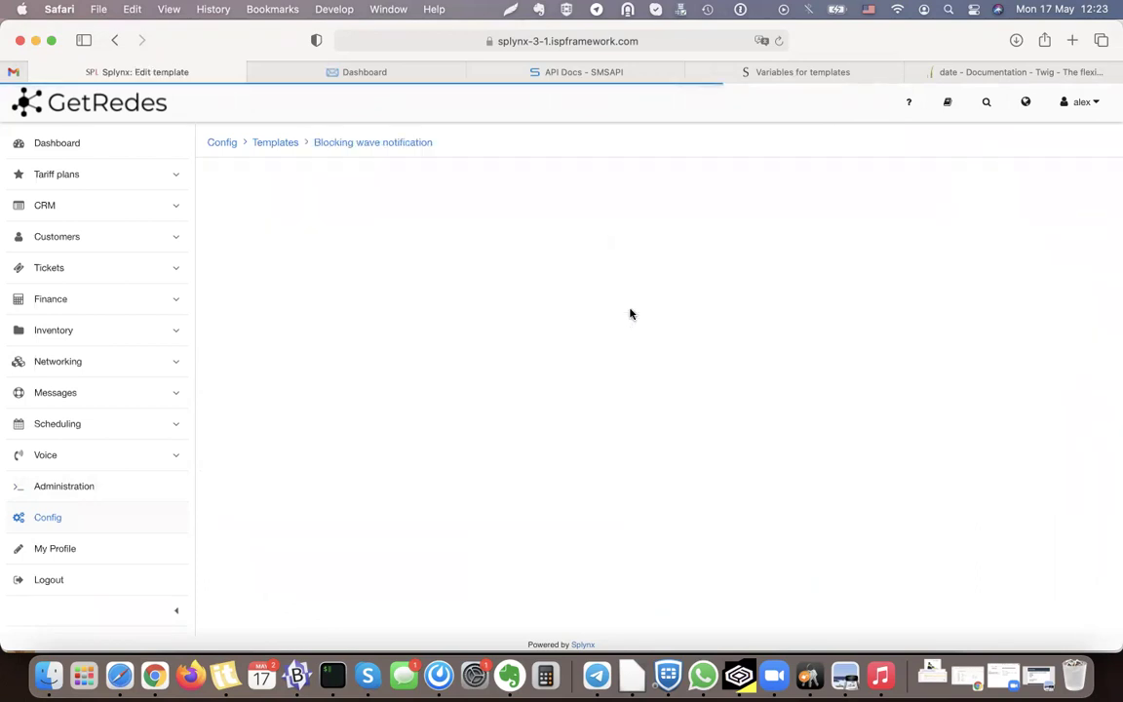
{"action": "scroll", "coordinate": [486, 368], "scroll_direction": "down", "scroll_amount": 1}
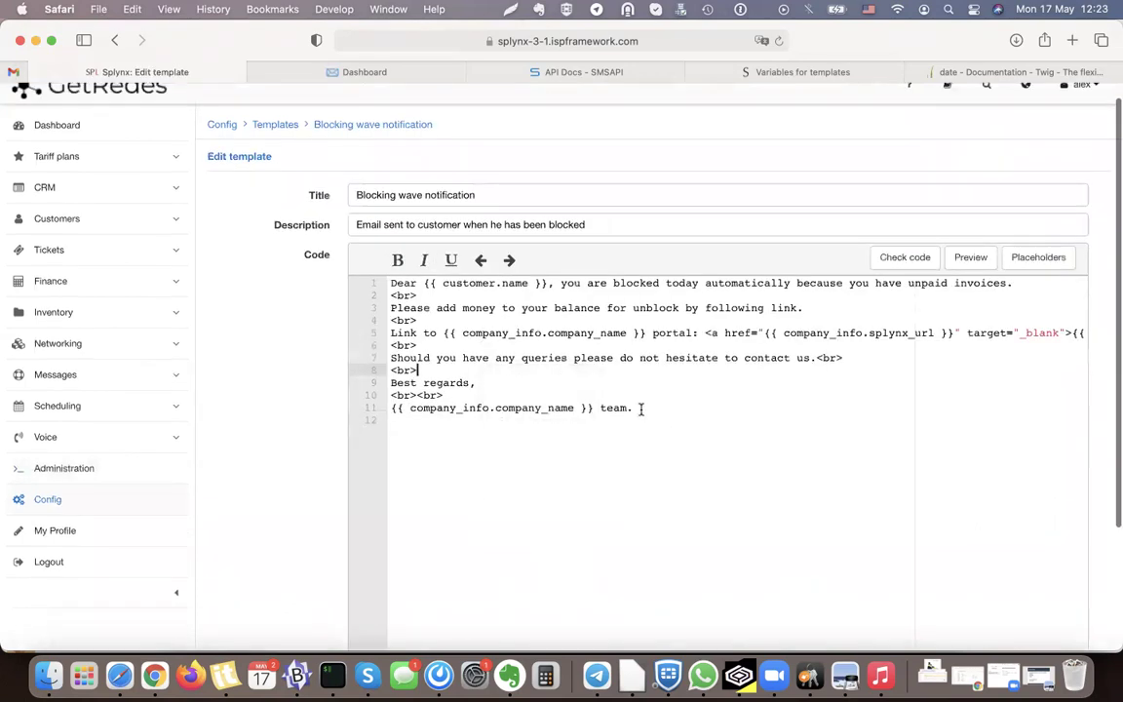
{"action": "left_click_drag", "start_coordinate": [393, 420], "coordinate": [404, 303]}
{"action": "left_click", "coordinate": [534, 310]}
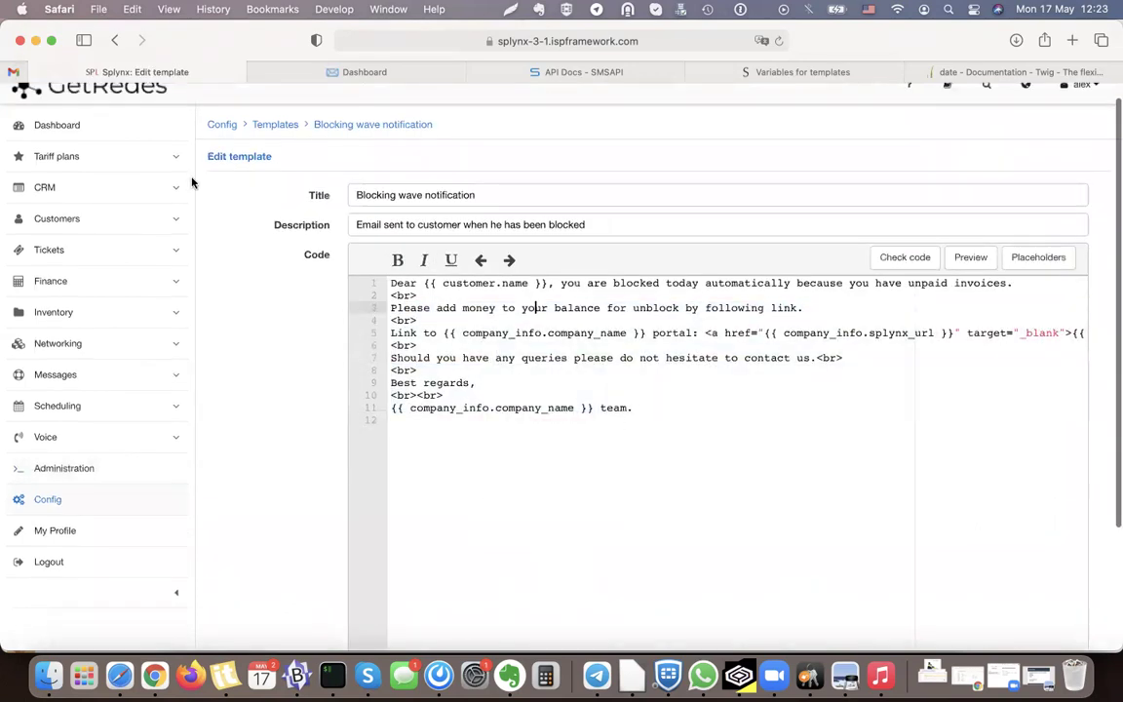
{"action": "key", "text": "super+bracketleft"}
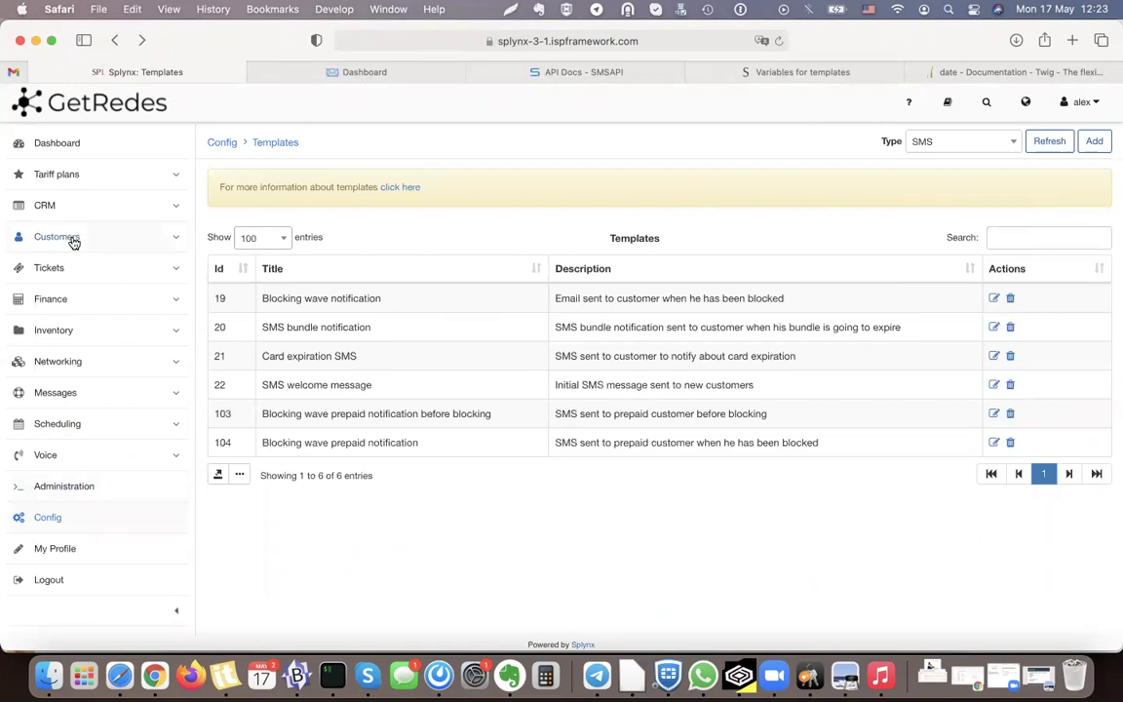
- Open the Finance Notifications settings from the Config overview
{"action": "left_click", "coordinate": [48, 518]}
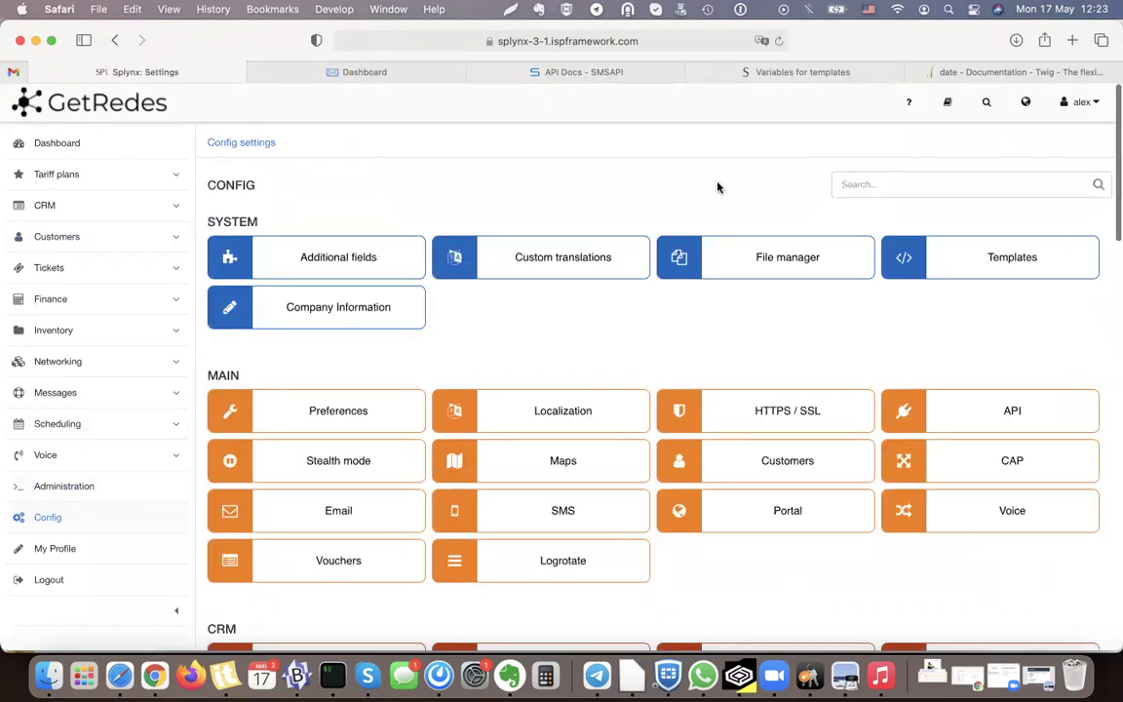
{"action": "scroll", "coordinate": [517, 199], "scroll_direction": "down", "scroll_amount": 15}
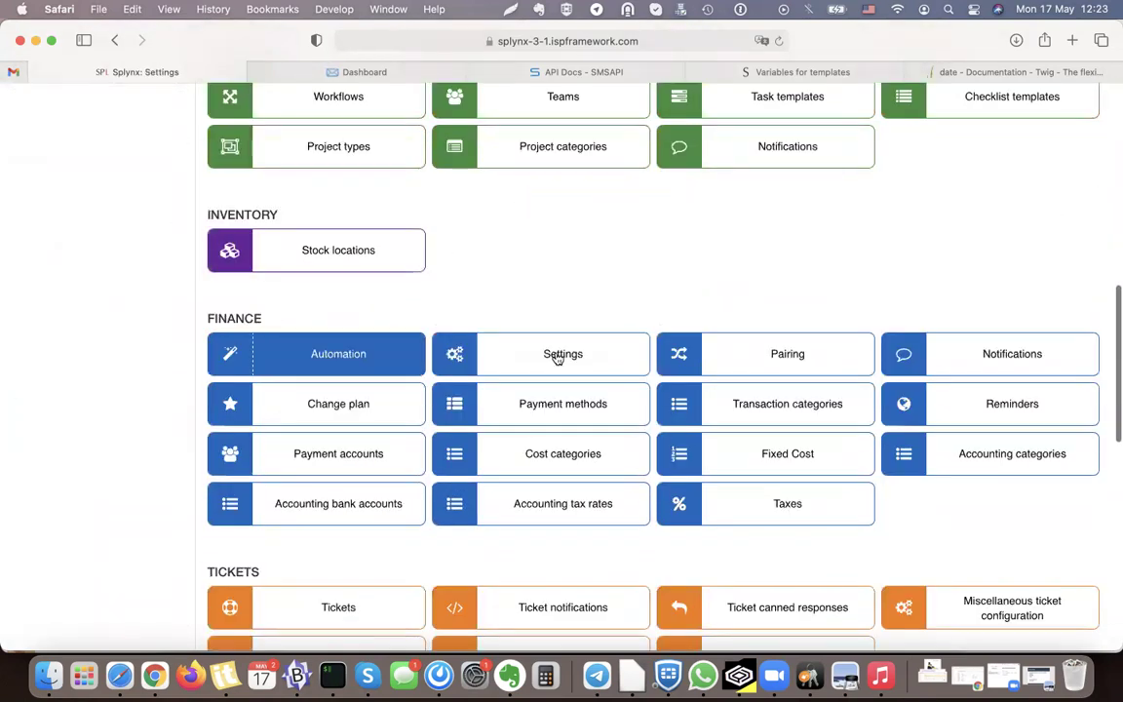
{"action": "scroll", "coordinate": [990, 333], "scroll_direction": "down", "scroll_amount": 1}
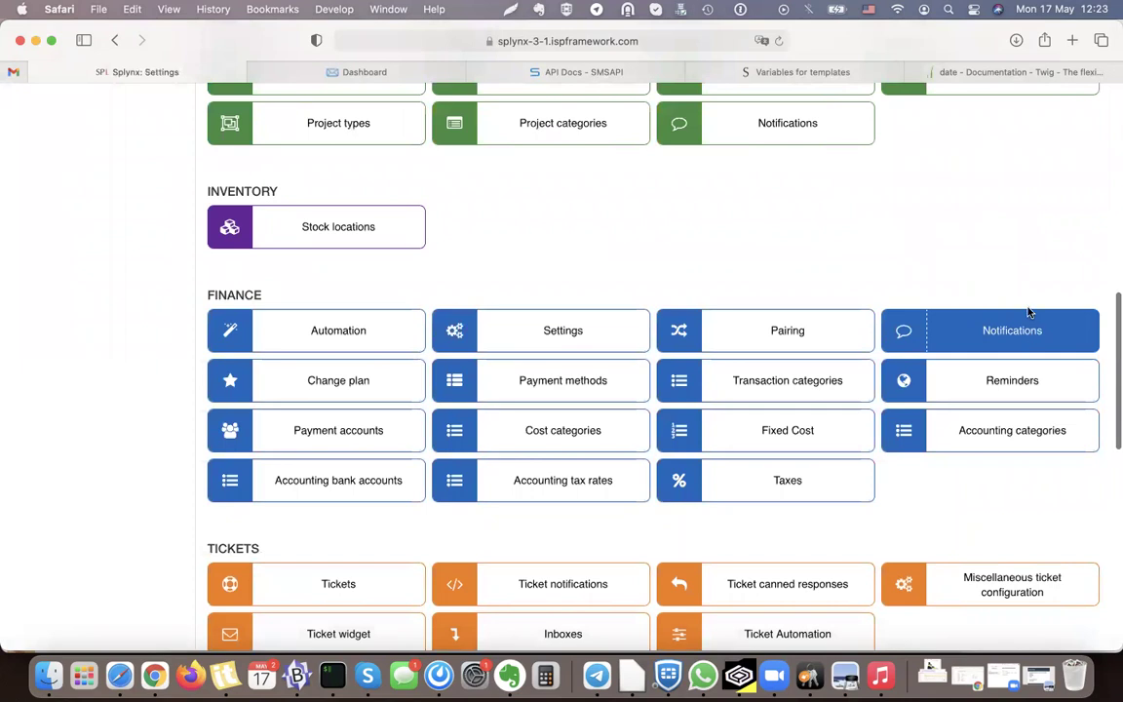
{"action": "left_click", "coordinate": [1004, 334]}
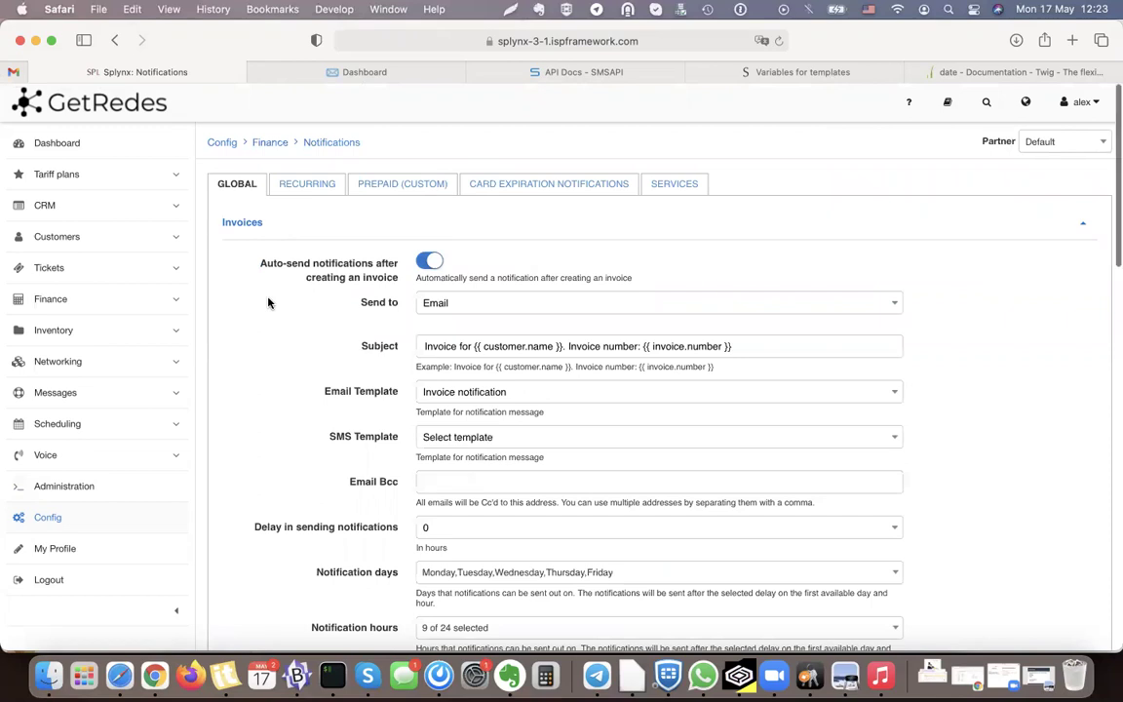
- Set the Invoices 'Send to' option to Email + SMS
{"action": "double_click", "coordinate": [381, 301]}
{"action": "scroll", "coordinate": [360, 369], "scroll_direction": "down", "scroll_amount": 10}
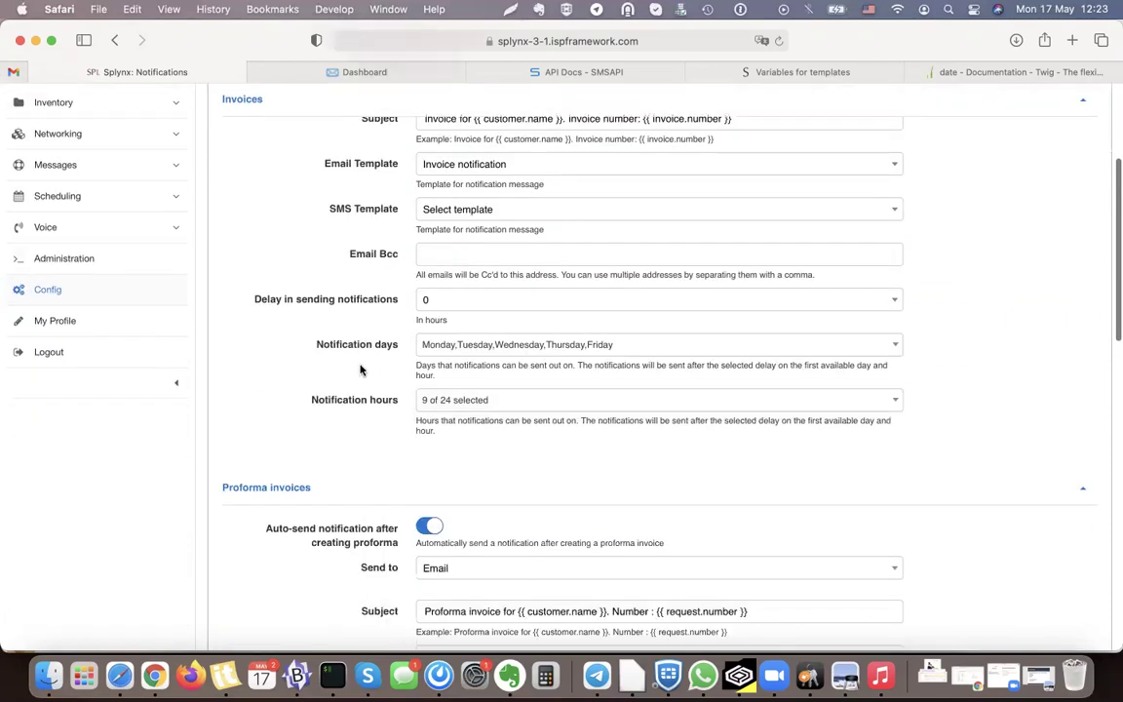
{"action": "scroll", "coordinate": [359, 370], "scroll_direction": "down", "scroll_amount": 6}
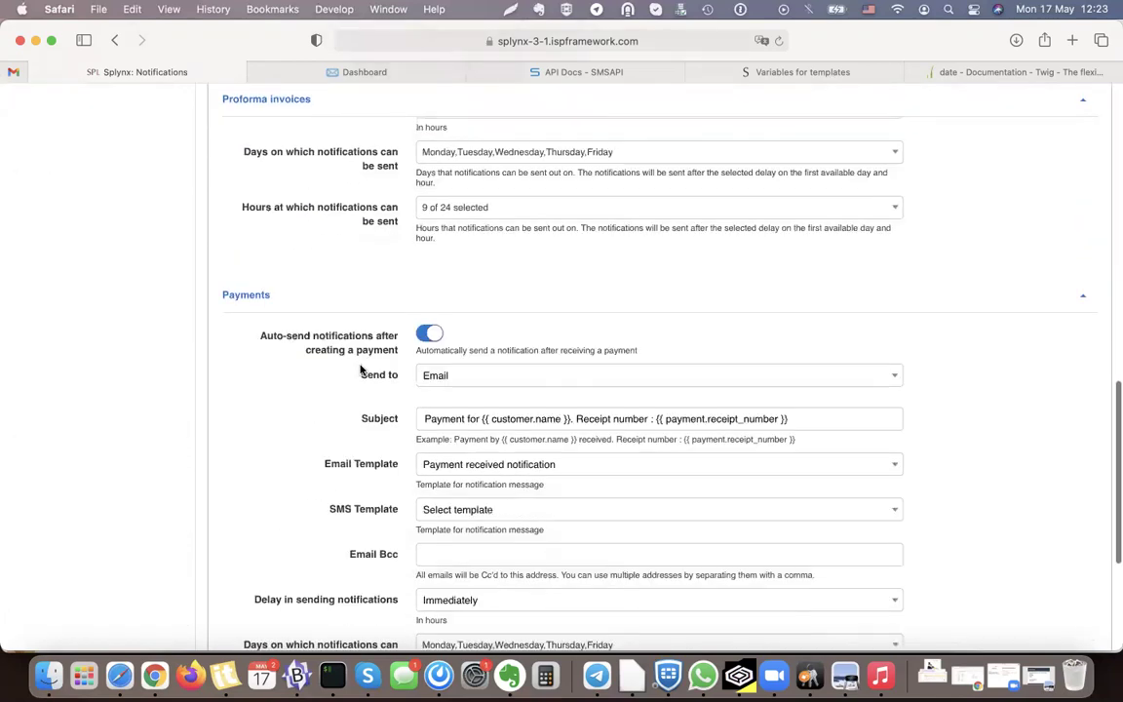
{"action": "scroll", "coordinate": [523, 372], "scroll_direction": "up", "scroll_amount": 15}
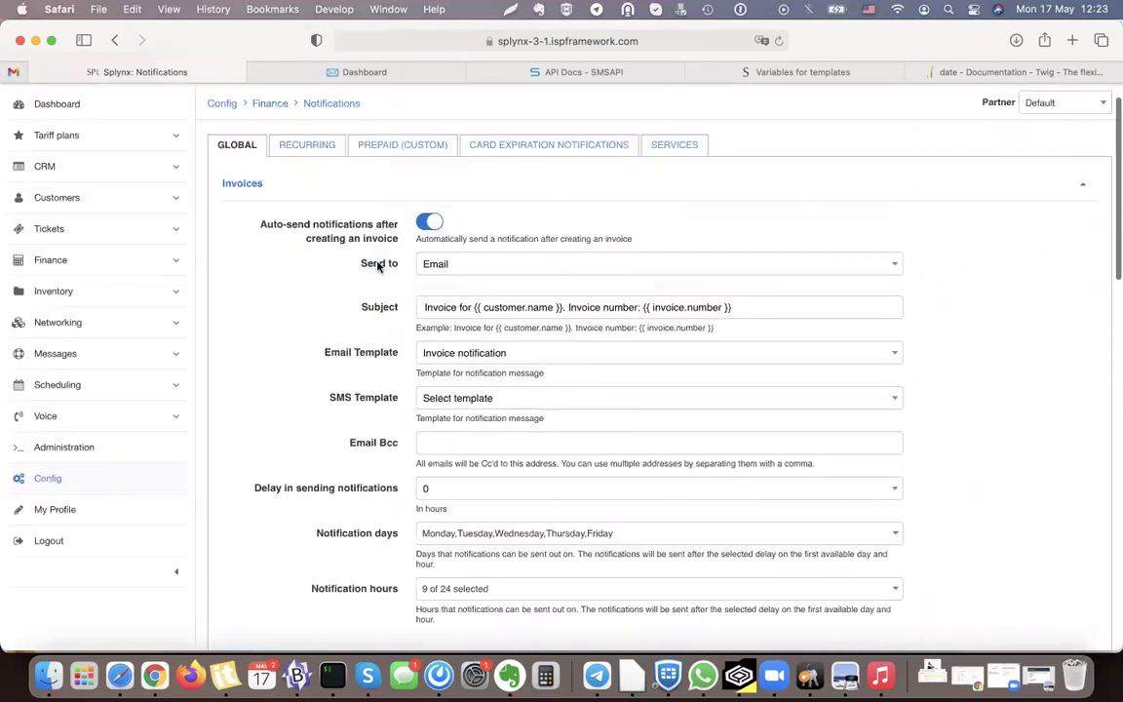
{"action": "left_click", "coordinate": [514, 265]}
{"action": "left_click", "coordinate": [448, 337]}
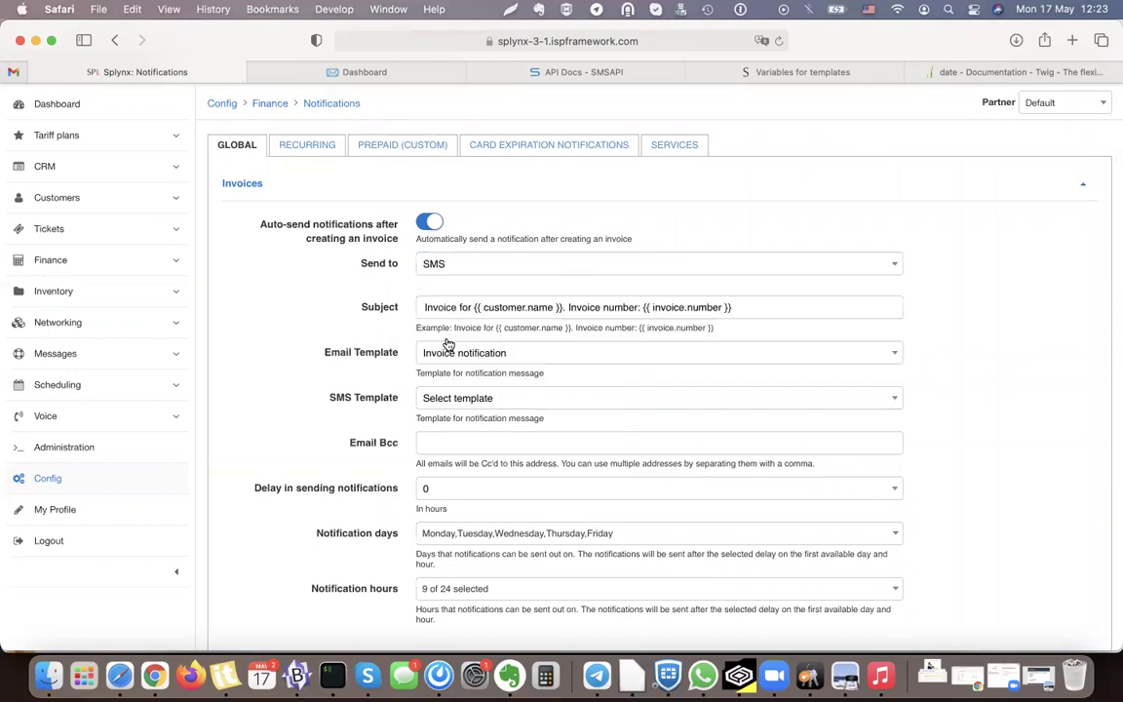
{"action": "left_click", "coordinate": [476, 265]}
{"action": "left_click", "coordinate": [451, 361]}
- Check the invoice SMS templates, leave none assigned, and return to Config
{"action": "scroll", "coordinate": [390, 307], "scroll_direction": "down", "scroll_amount": 3}
{"action": "left_click_drag", "start_coordinate": [399, 301], "coordinate": [374, 299]}
{"action": "left_click", "coordinate": [474, 303]}
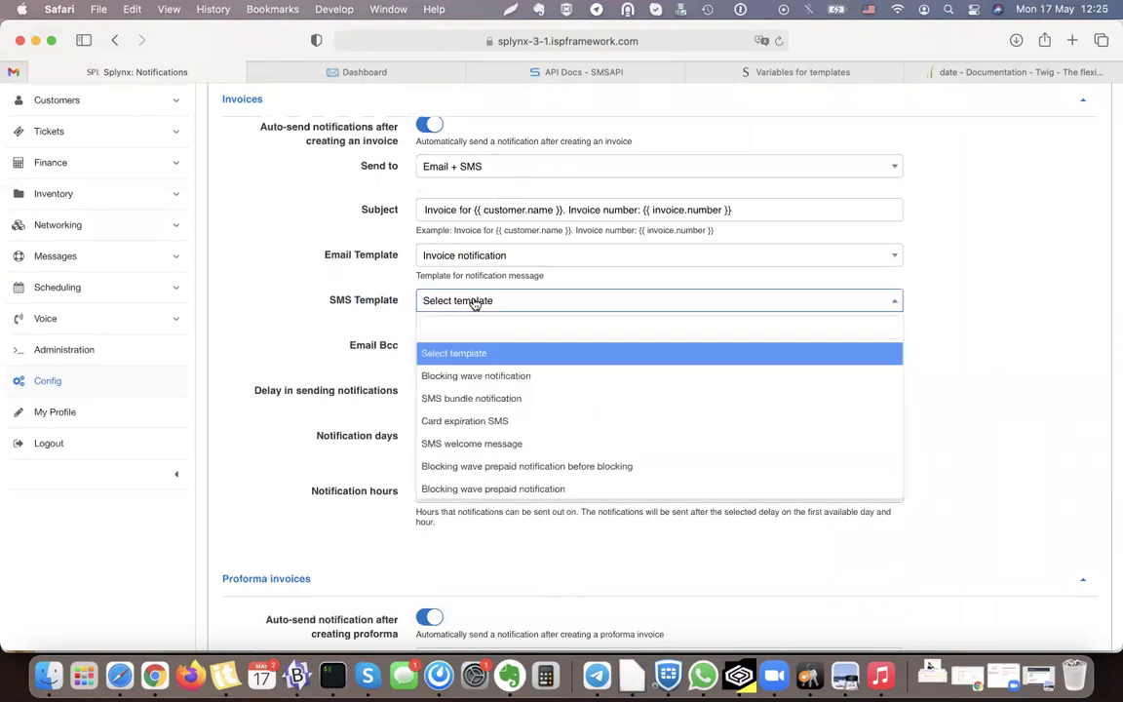
{"action": "type", "text": "inv"}
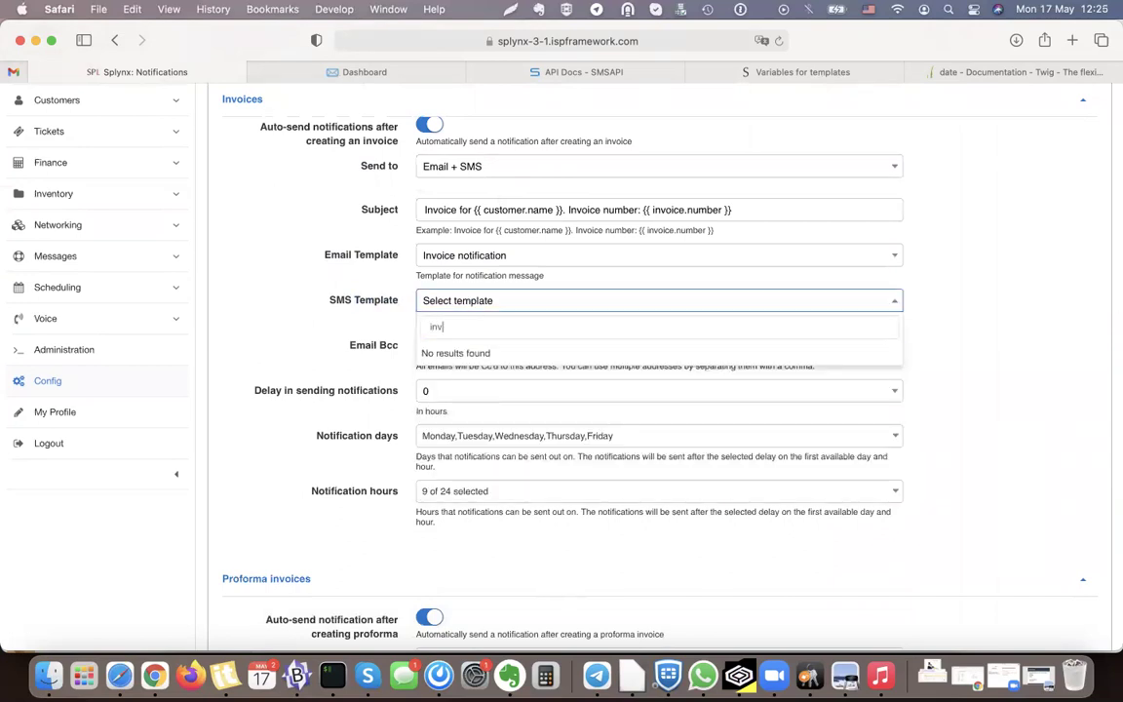
{"action": "key", "text": "BackSpace"}
{"action": "key", "text": "BackSpace"}
{"action": "key", "text": "BackSpace"}
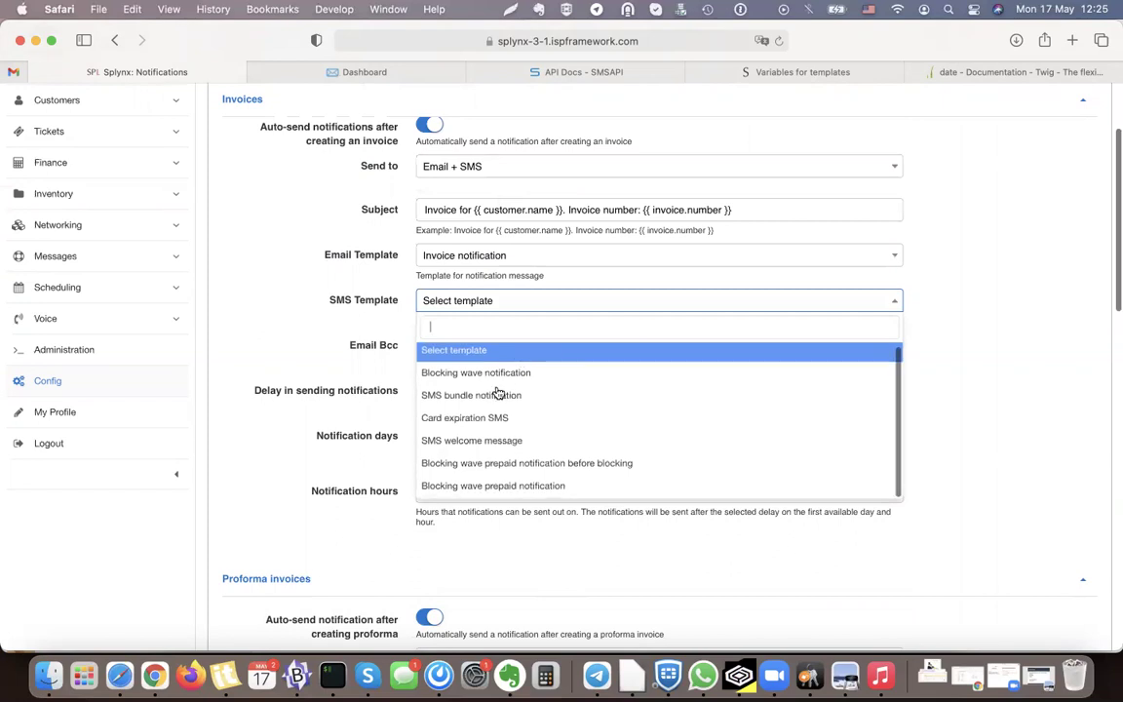
{"action": "left_click", "coordinate": [359, 298]}
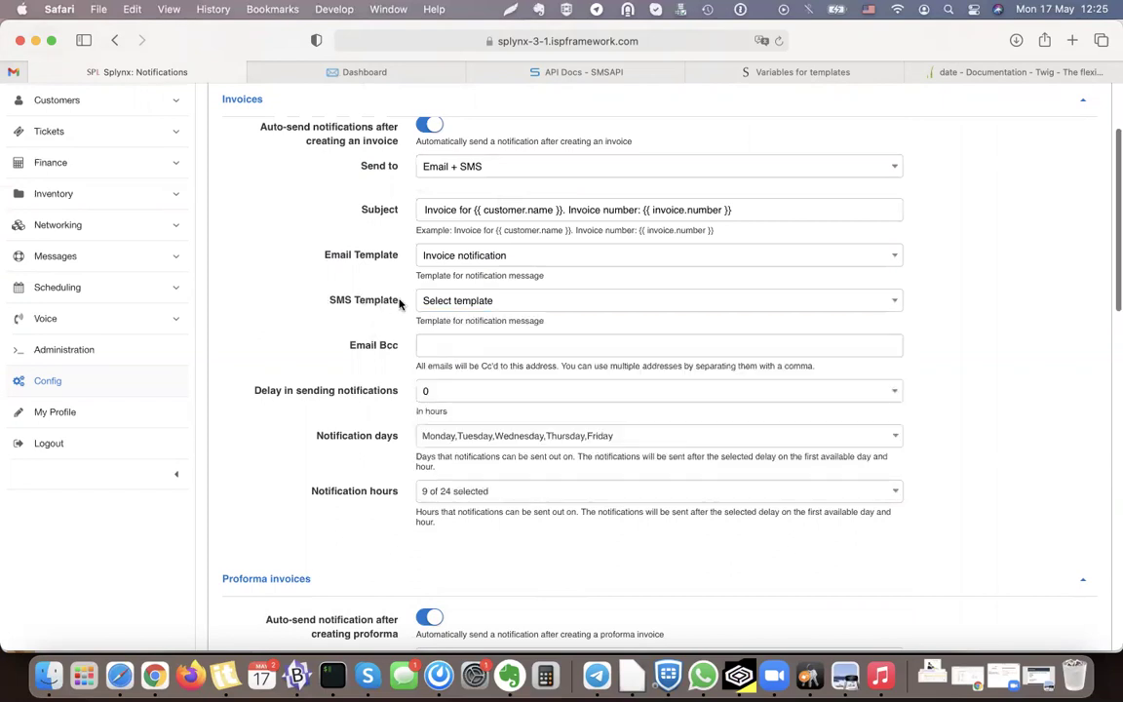
{"action": "scroll", "coordinate": [398, 304], "scroll_direction": "up", "scroll_amount": 1}
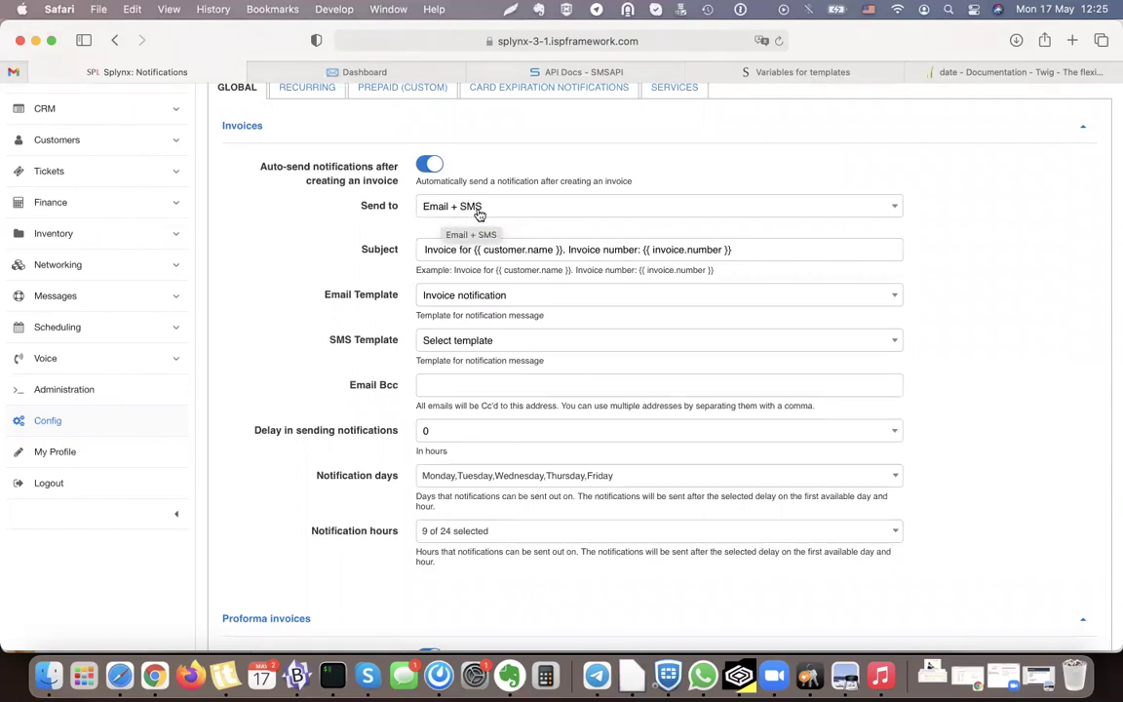
{"action": "scroll", "coordinate": [478, 215], "scroll_direction": "up", "scroll_amount": 1}
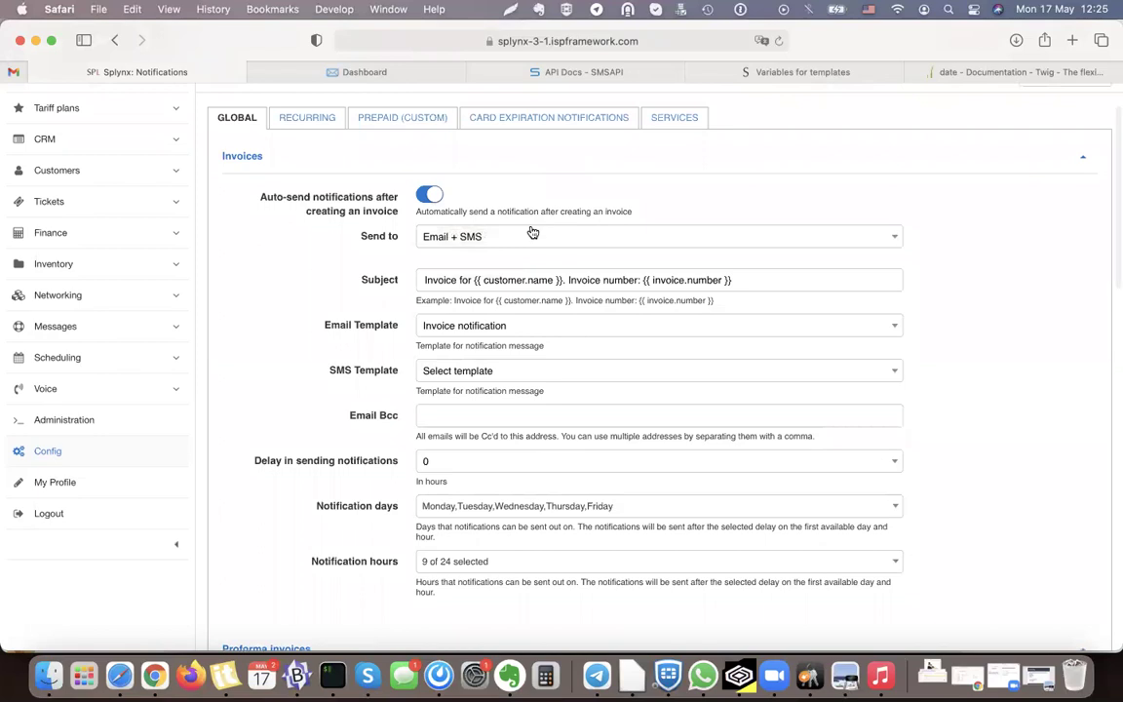
{"action": "scroll", "coordinate": [507, 224], "scroll_direction": "down", "scroll_amount": 8}
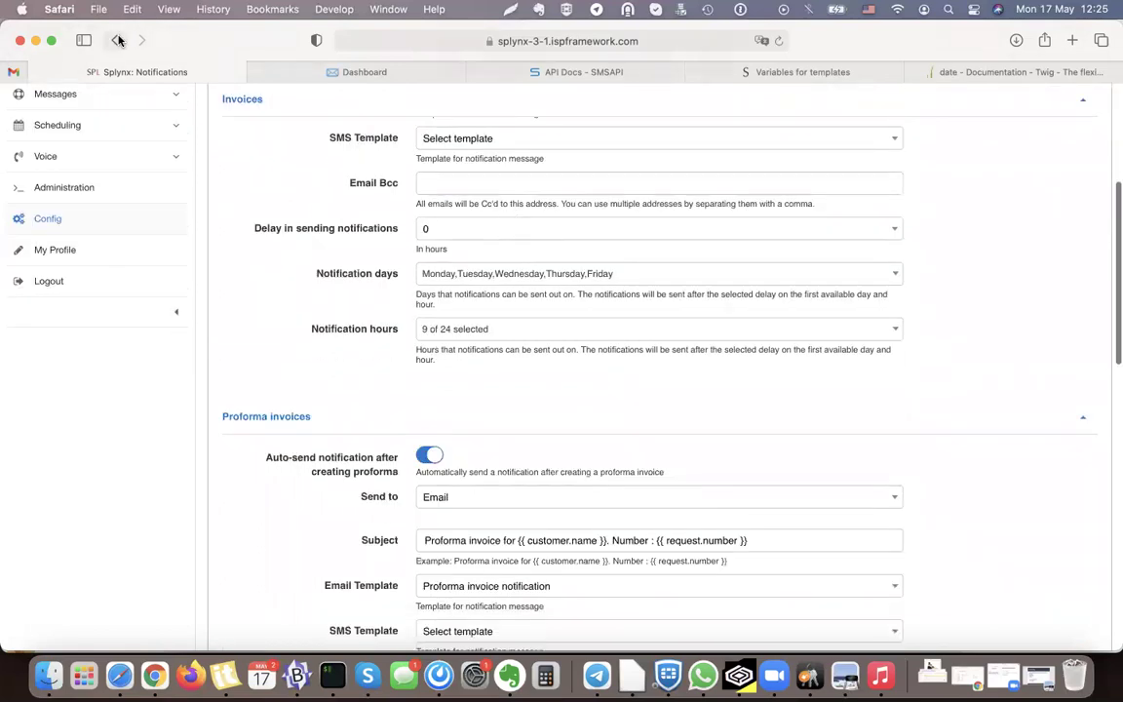
{"action": "left_click", "coordinate": [117, 40]}
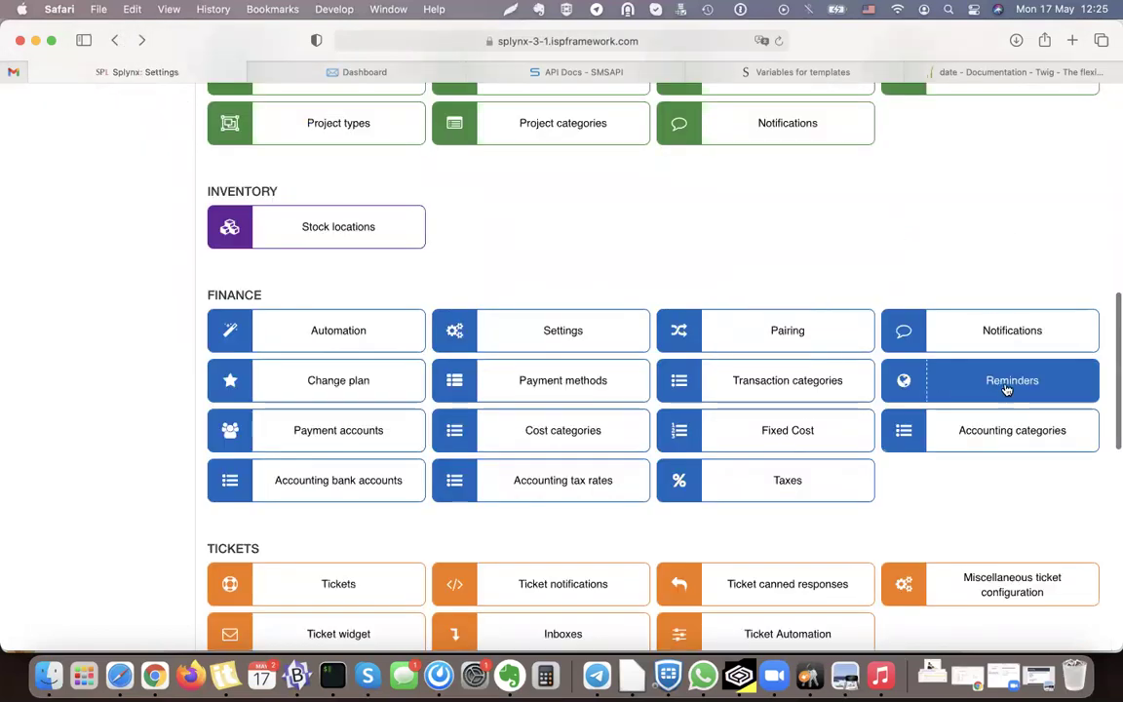
- In Finance Reminders, set the reminder message type to Email + SMS
{"action": "left_click", "coordinate": [1006, 389]}
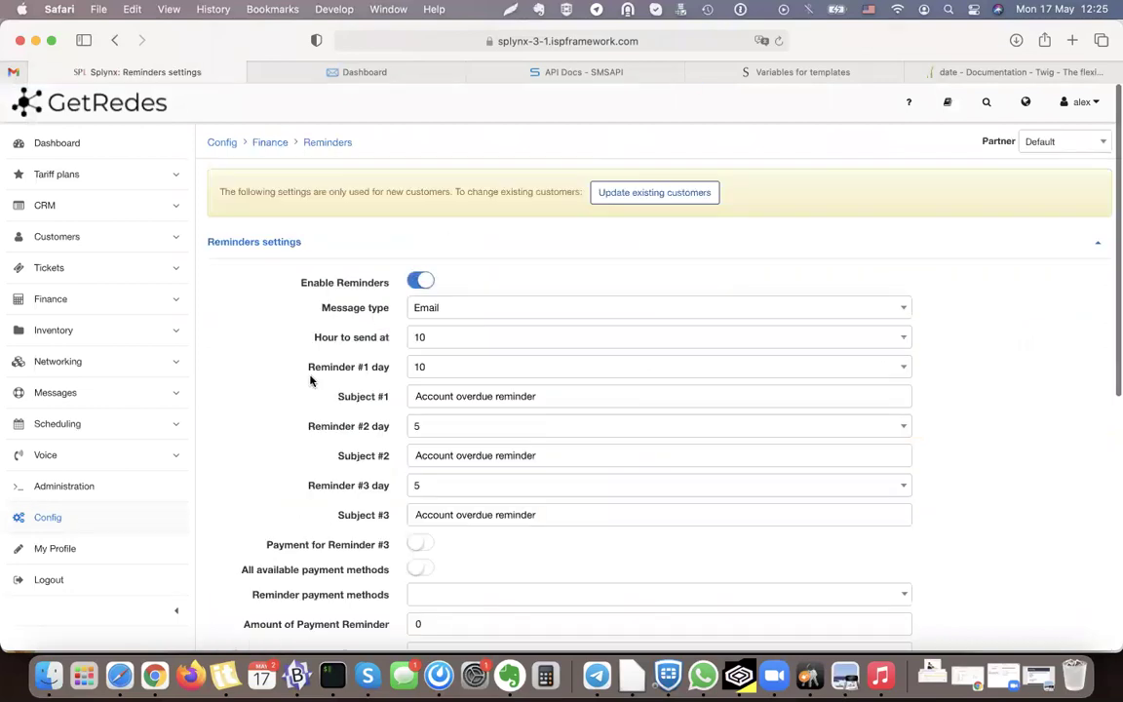
{"action": "scroll", "coordinate": [430, 275], "scroll_direction": "down", "scroll_amount": 3}
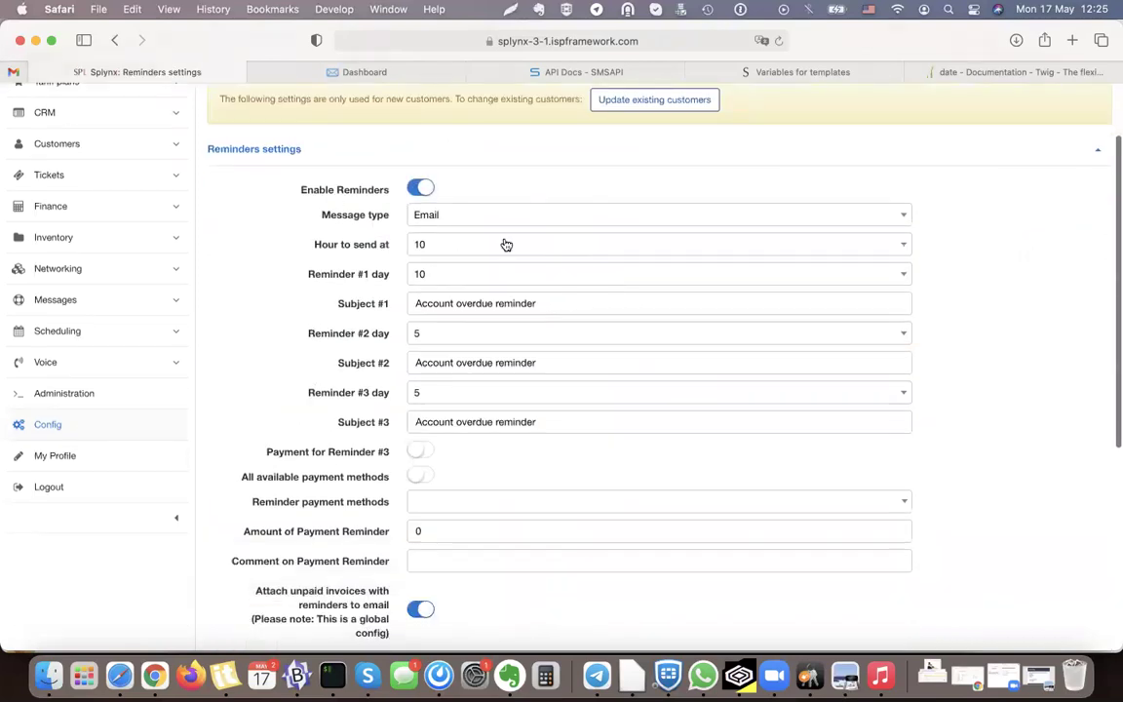
{"action": "left_click", "coordinate": [453, 220]}
{"action": "left_click", "coordinate": [439, 311]}
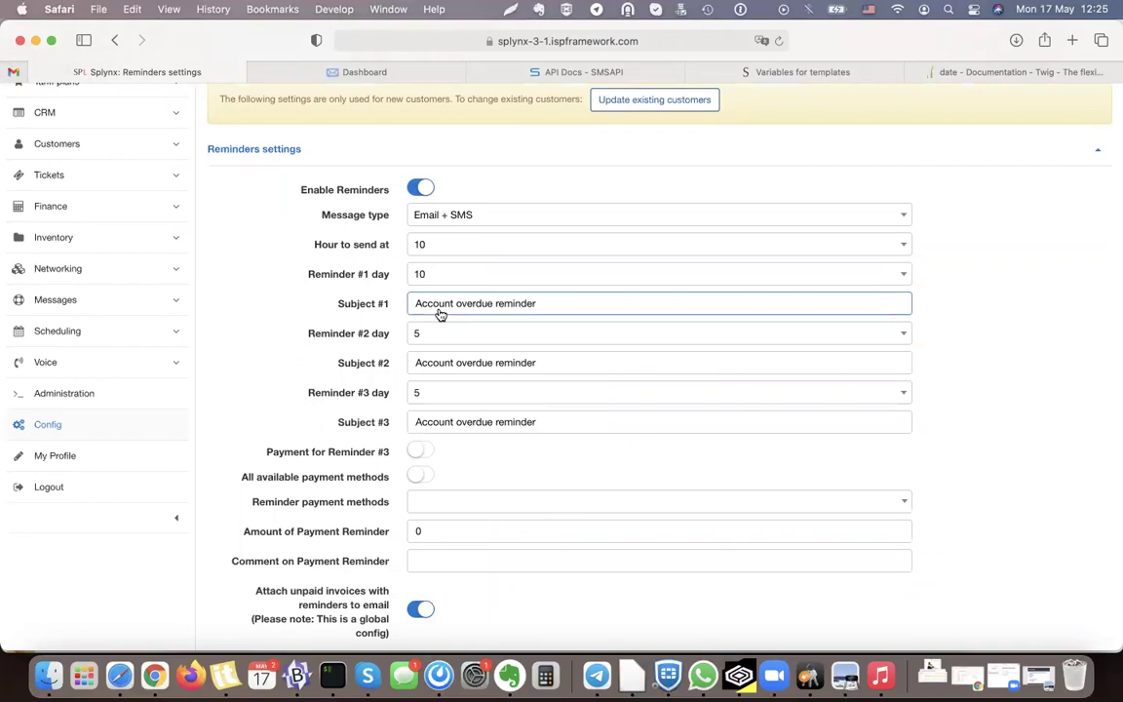
{"action": "scroll", "coordinate": [326, 243], "scroll_direction": "down", "scroll_amount": 2}
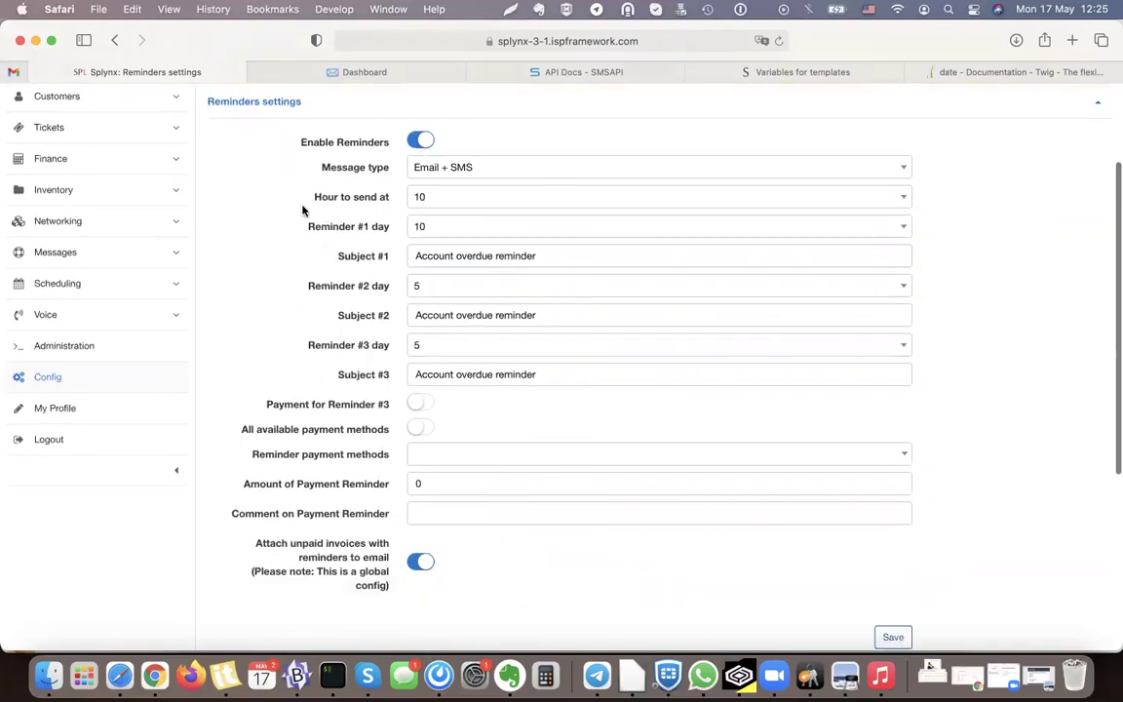
- Review the Subject #1 to #3 reminder subjects without changing them
{"action": "left_click", "coordinate": [454, 251]}
{"action": "scroll", "coordinate": [355, 283], "scroll_direction": "down", "scroll_amount": 1}
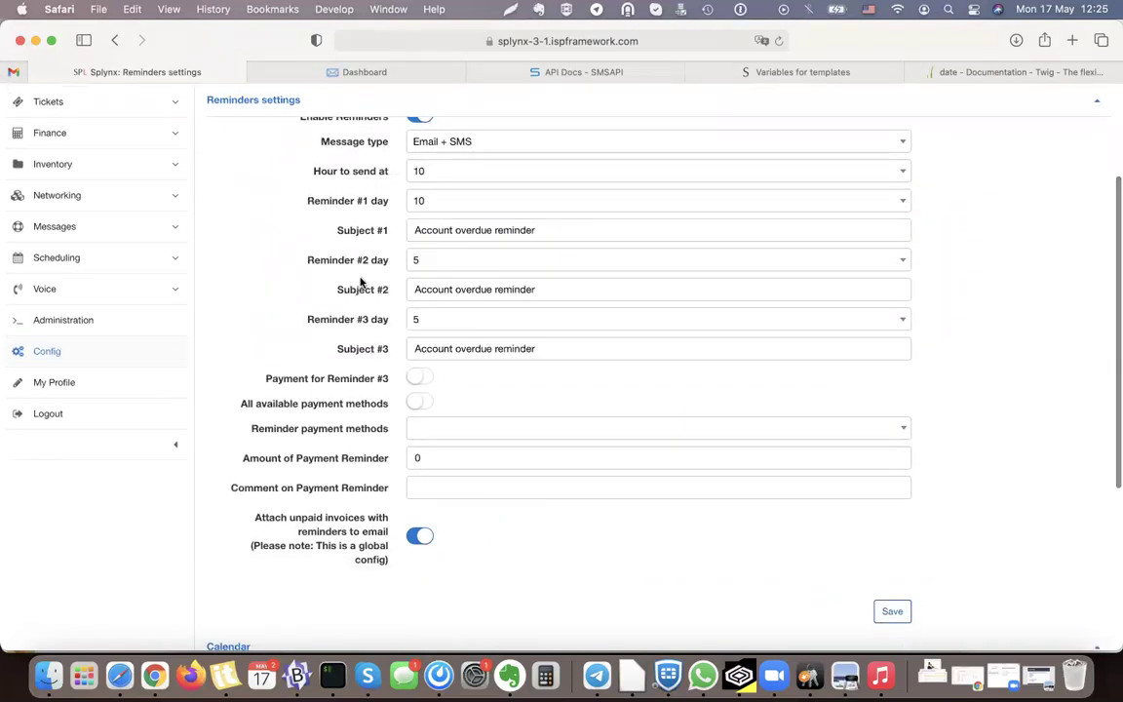
{"action": "key", "text": "super+a"}
{"action": "left_click", "coordinate": [536, 289]}
{"action": "key", "text": "super+a"}
{"action": "left_click", "coordinate": [468, 349]}
{"action": "double_click", "coordinate": [468, 349]}
{"action": "left_click", "coordinate": [331, 352]}
- Scroll back to the top of the Reminders page and expand Customers
{"action": "scroll", "coordinate": [330, 353], "scroll_direction": "down", "scroll_amount": 2}
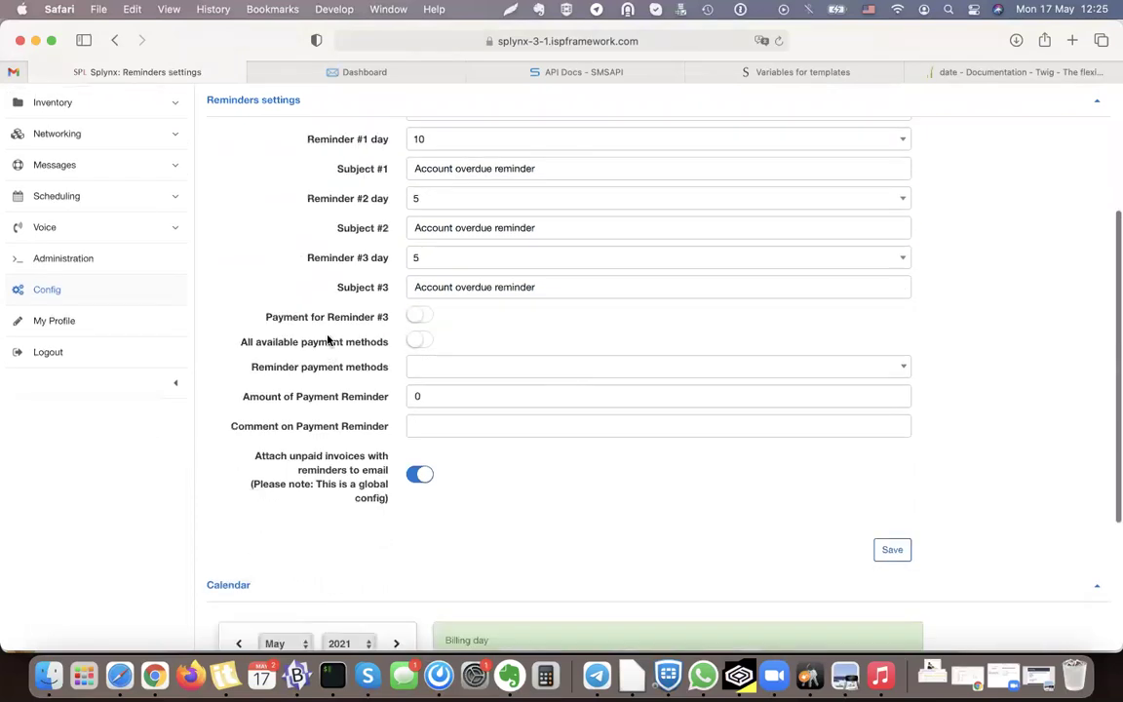
{"action": "scroll", "coordinate": [335, 363], "scroll_direction": "down", "scroll_amount": 5}
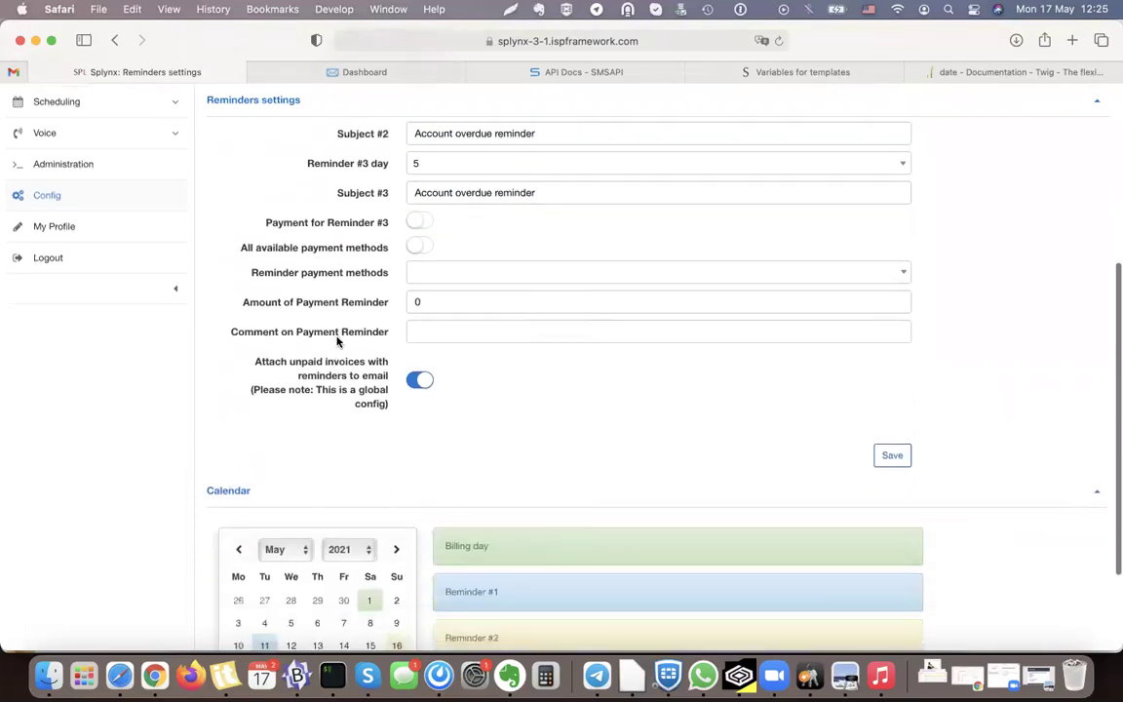
{"action": "scroll", "coordinate": [447, 272], "scroll_direction": "up", "scroll_amount": 8}
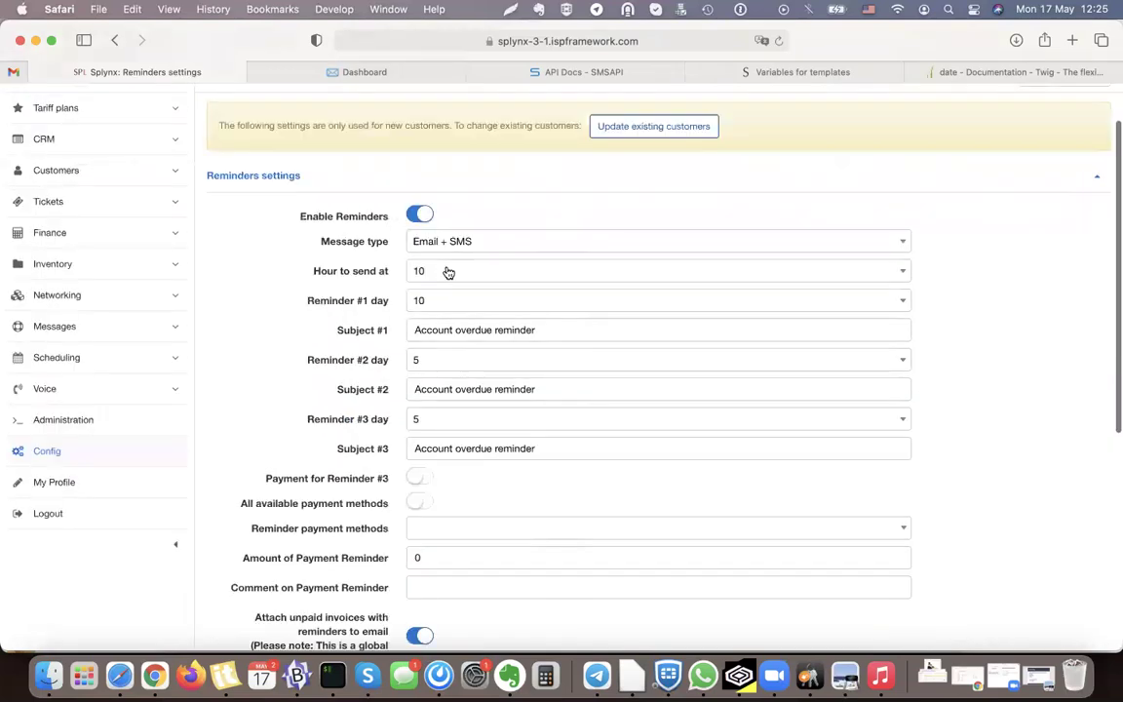
{"action": "scroll", "coordinate": [447, 272], "scroll_direction": "up", "scroll_amount": 2}
{"action": "scroll", "coordinate": [446, 272], "scroll_direction": "down", "scroll_amount": 3}
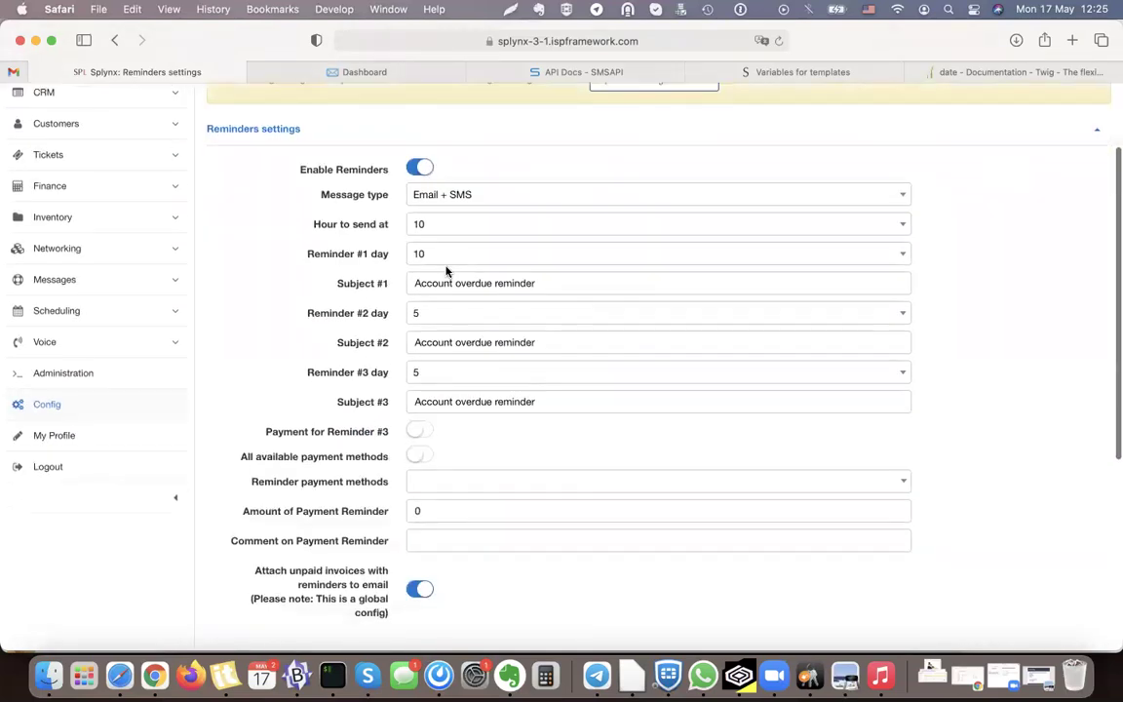
{"action": "scroll", "coordinate": [447, 272], "scroll_direction": "up", "scroll_amount": 3}
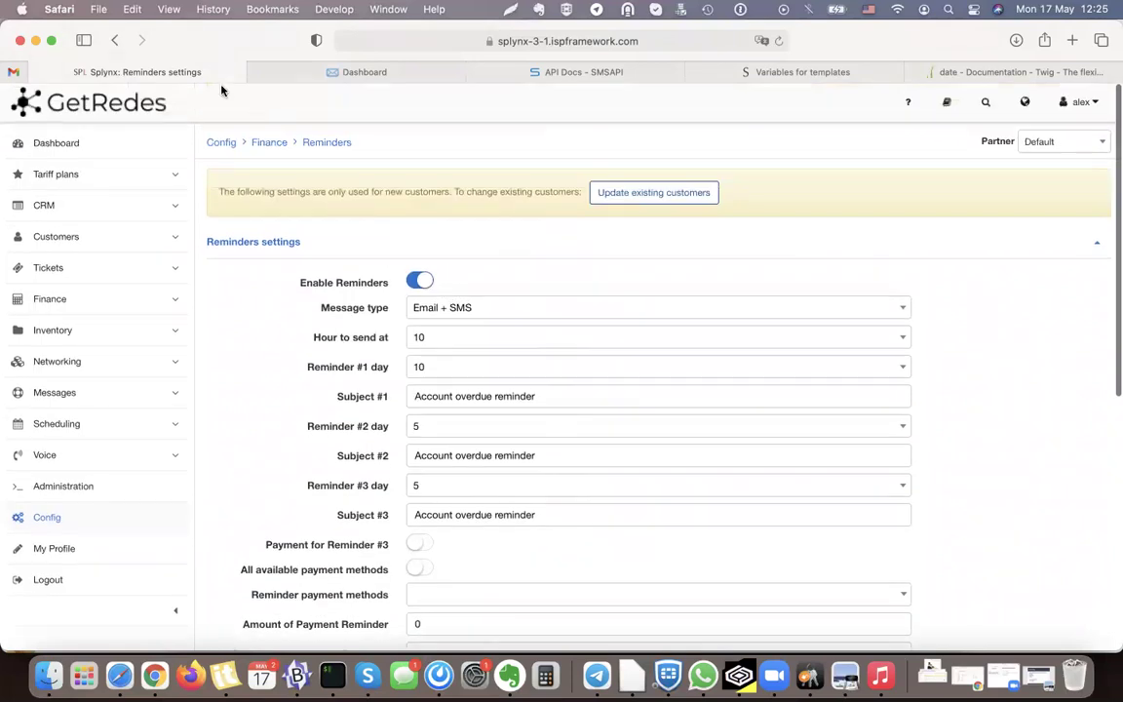
{"action": "left_click", "coordinate": [77, 241]}
- Leave the unsaved Reminders page and open the first customer from the Customers list
{"action": "left_click", "coordinate": [55, 332]}
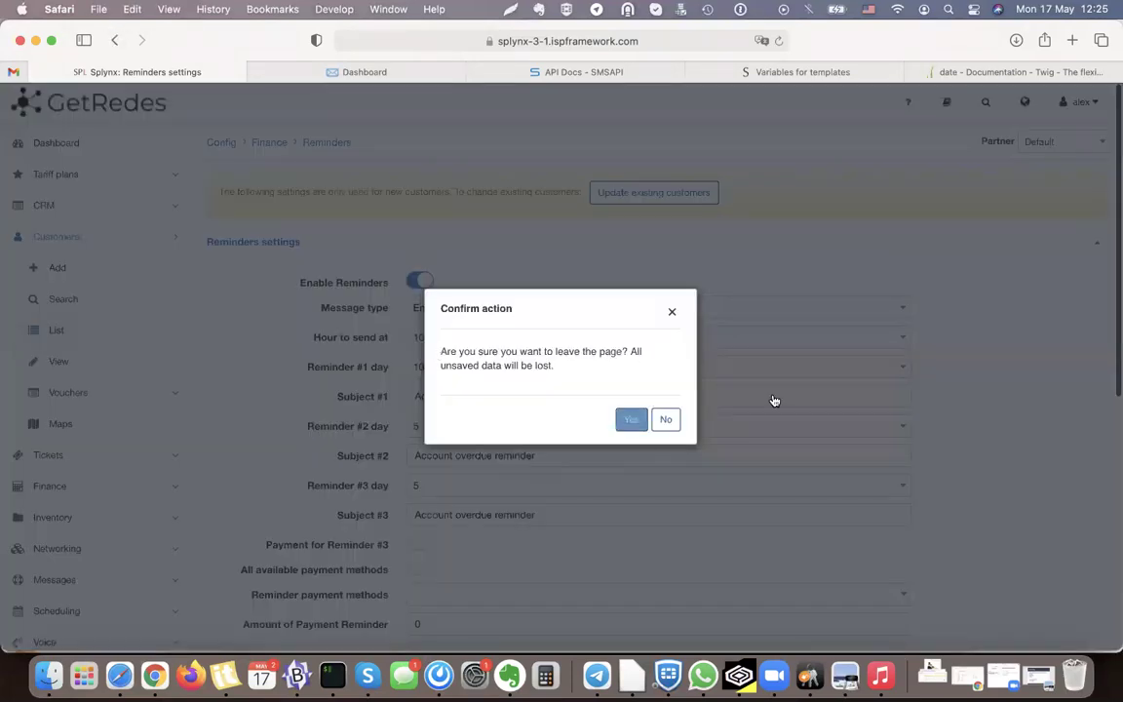
{"action": "key", "text": "Return"}
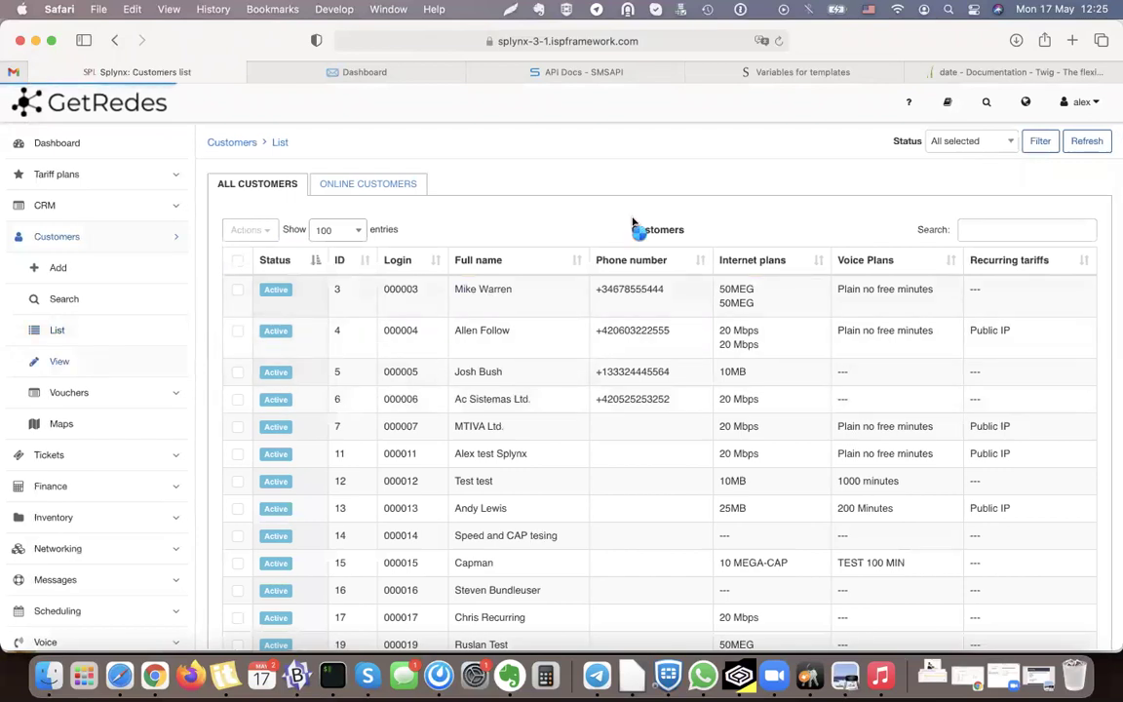
{"action": "triple_click", "coordinate": [392, 185]}
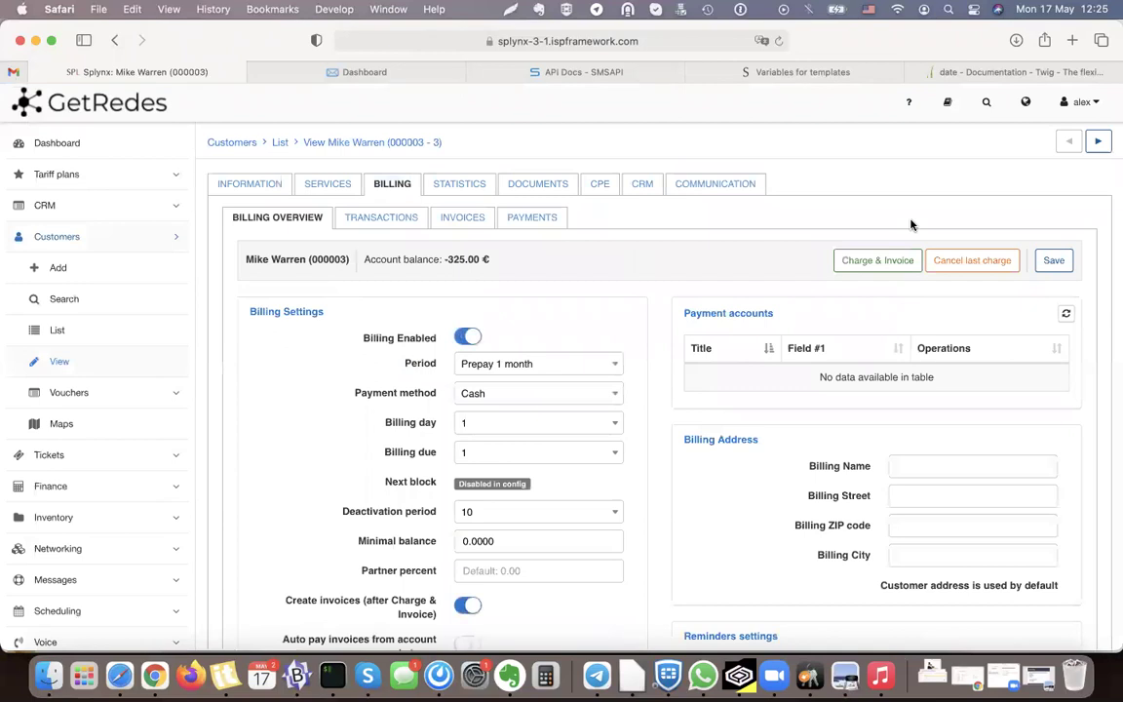
{"action": "scroll", "coordinate": [912, 242], "scroll_direction": "down", "scroll_amount": 3}
{"action": "scroll", "coordinate": [913, 256], "scroll_direction": "down", "scroll_amount": 2}
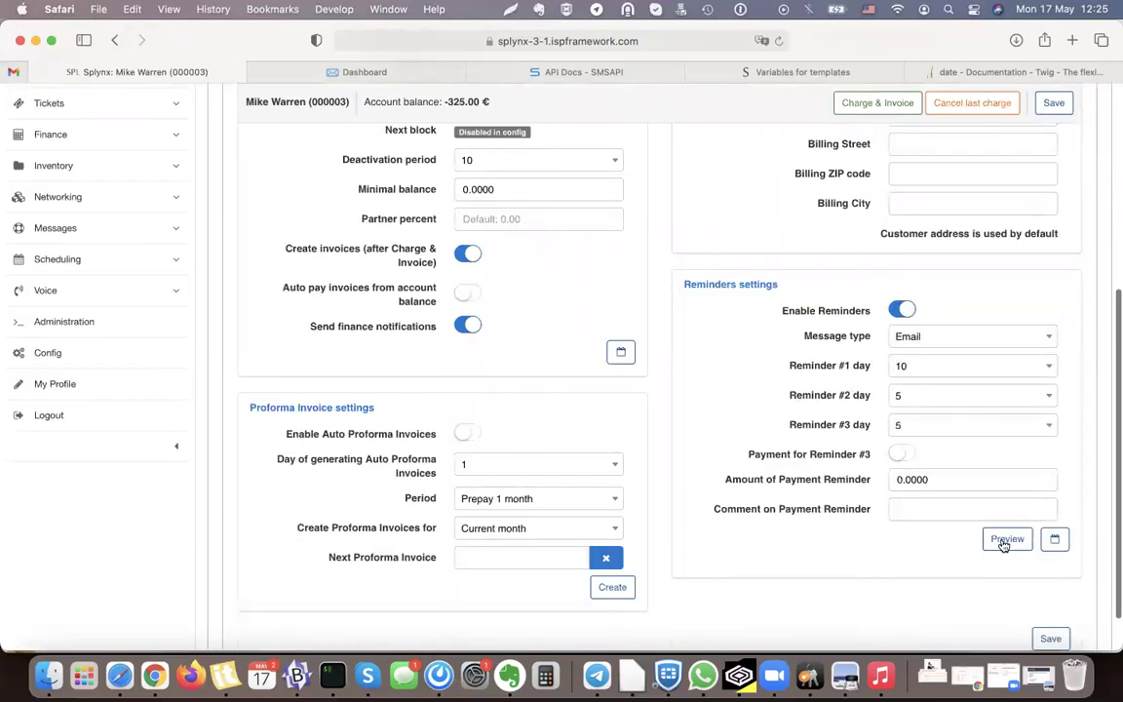
- Switch the customer's reminder message type to Email + SMS and check the overdue reminder preview
{"action": "left_click", "coordinate": [952, 338]}
{"action": "left_click", "coordinate": [907, 439]}
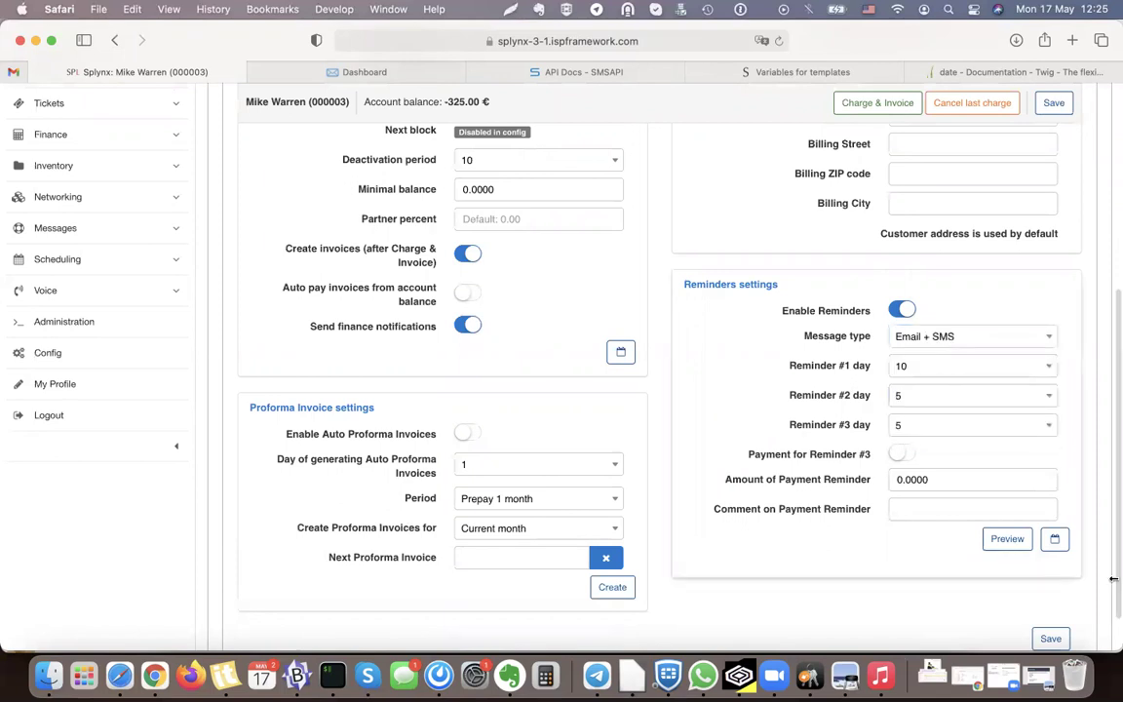
{"action": "left_click", "coordinate": [1005, 540]}
{"action": "scroll", "coordinate": [496, 313], "scroll_direction": "down", "scroll_amount": 2}
{"action": "scroll", "coordinate": [792, 436], "scroll_direction": "up", "scroll_amount": 2}
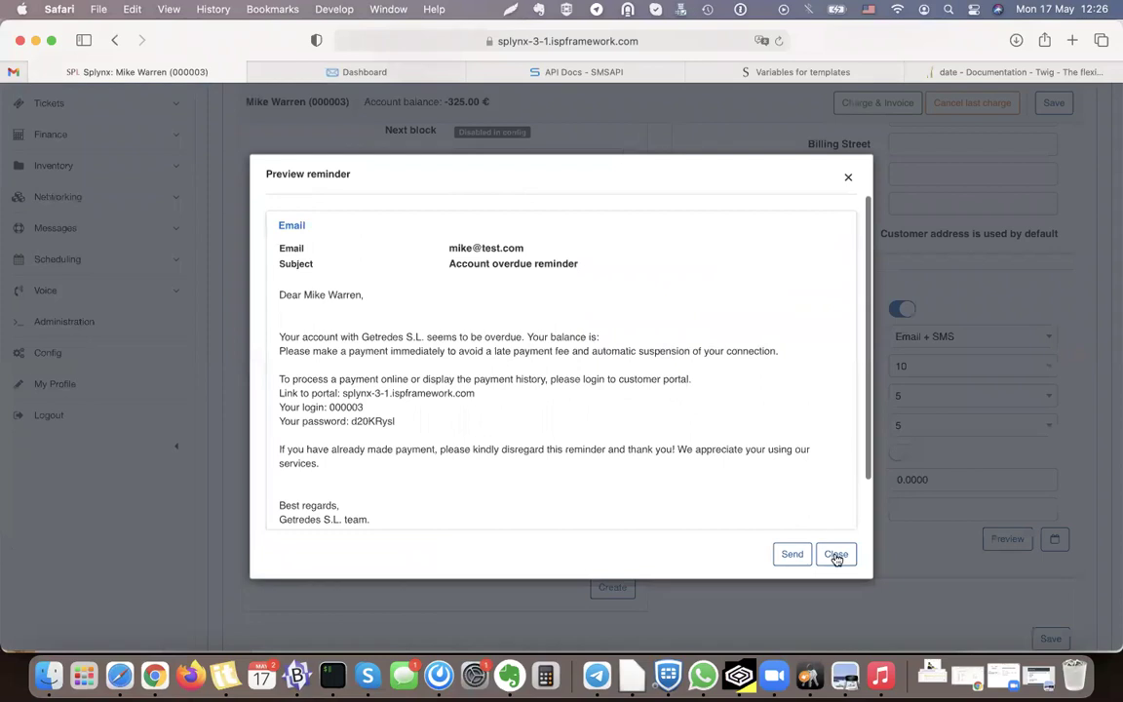
{"action": "left_click", "coordinate": [837, 554]}
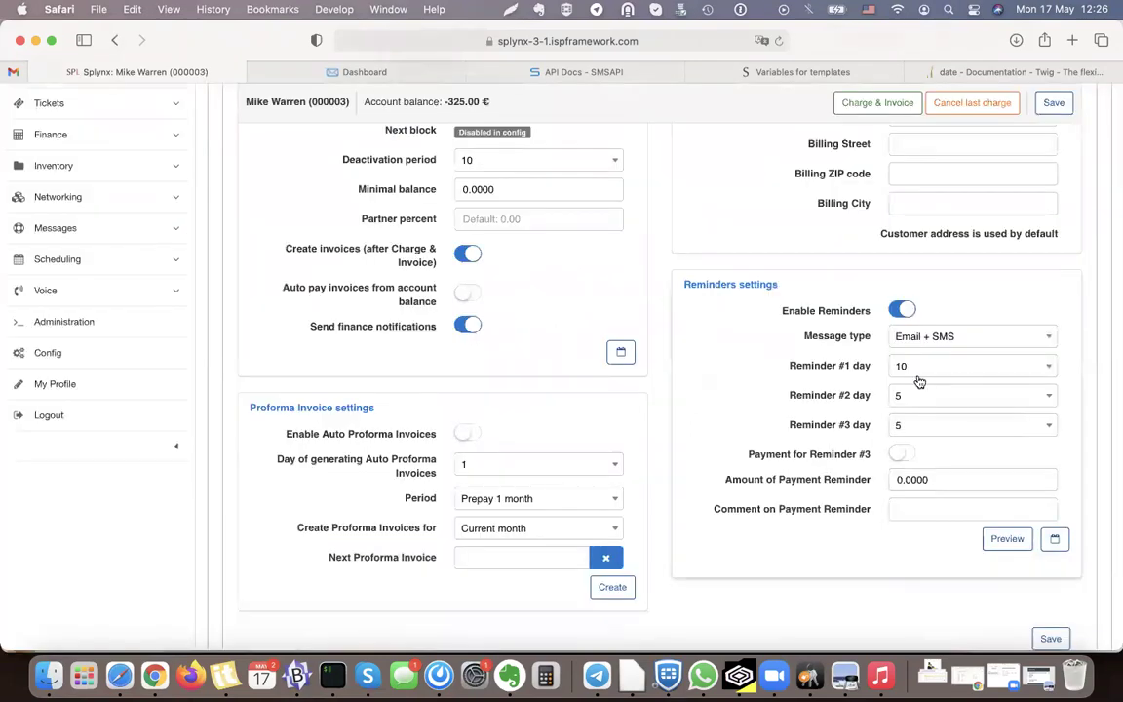
{"action": "scroll", "coordinate": [748, 396], "scroll_direction": "up", "scroll_amount": 4}
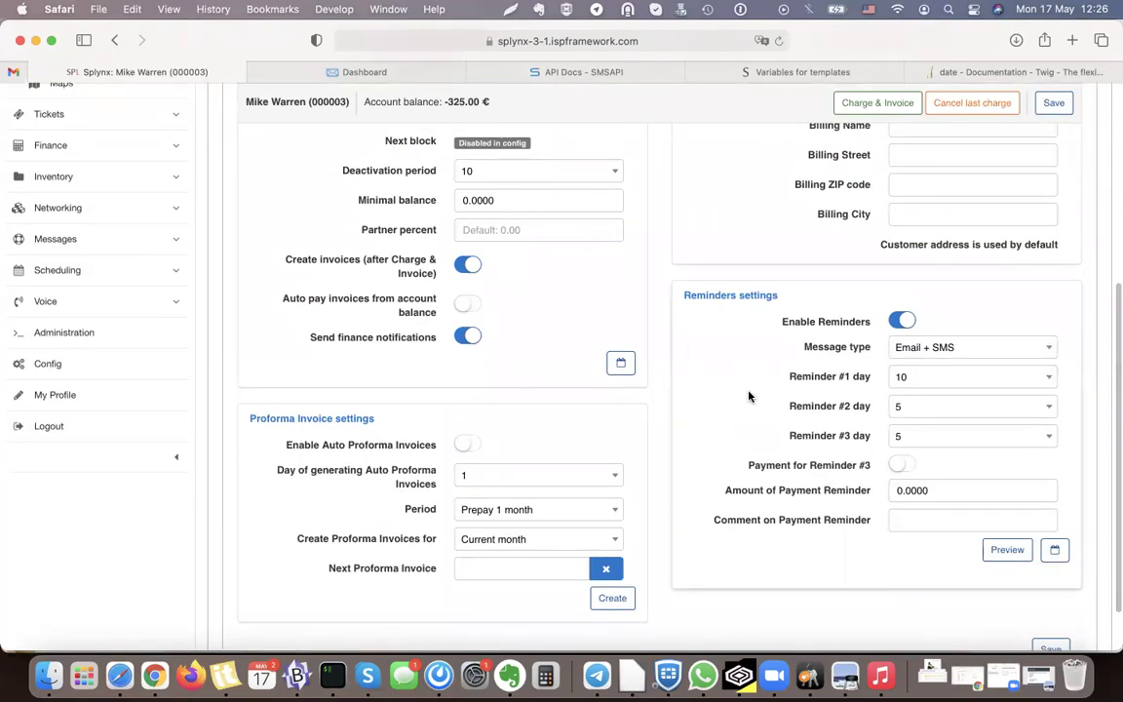
{"action": "scroll", "coordinate": [749, 396], "scroll_direction": "up", "scroll_amount": 3}
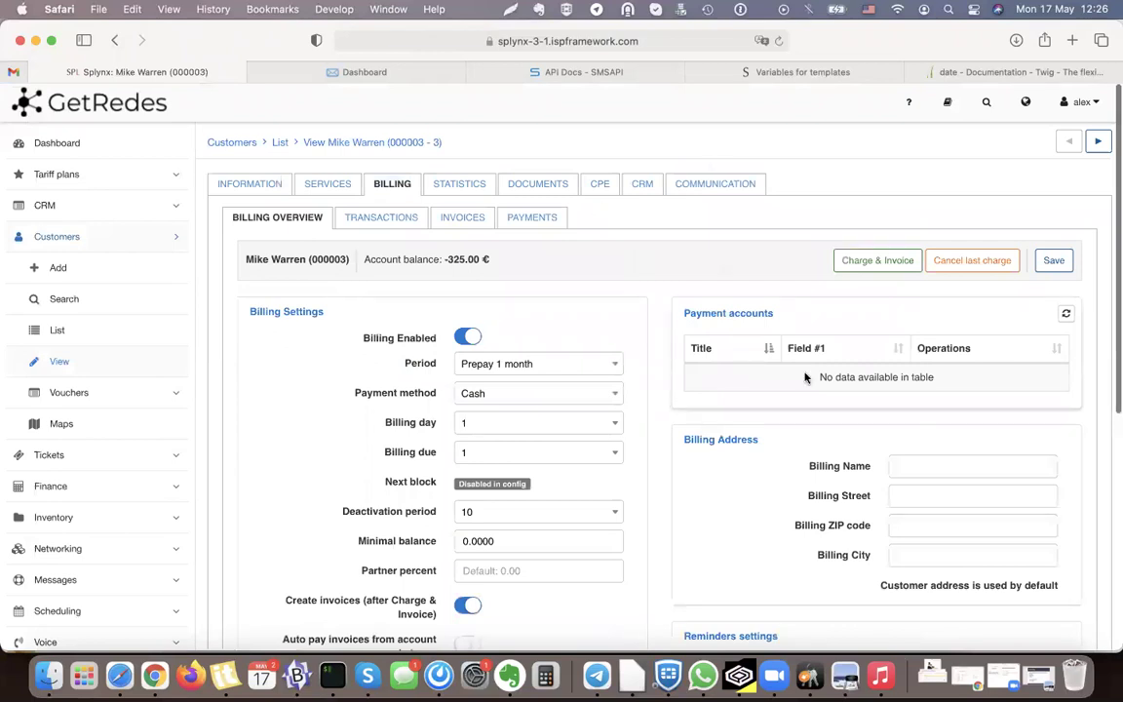
{"action": "scroll", "coordinate": [804, 376], "scroll_direction": "down", "scroll_amount": 1}
{"action": "scroll", "coordinate": [804, 376], "scroll_direction": "down", "scroll_amount": 2}
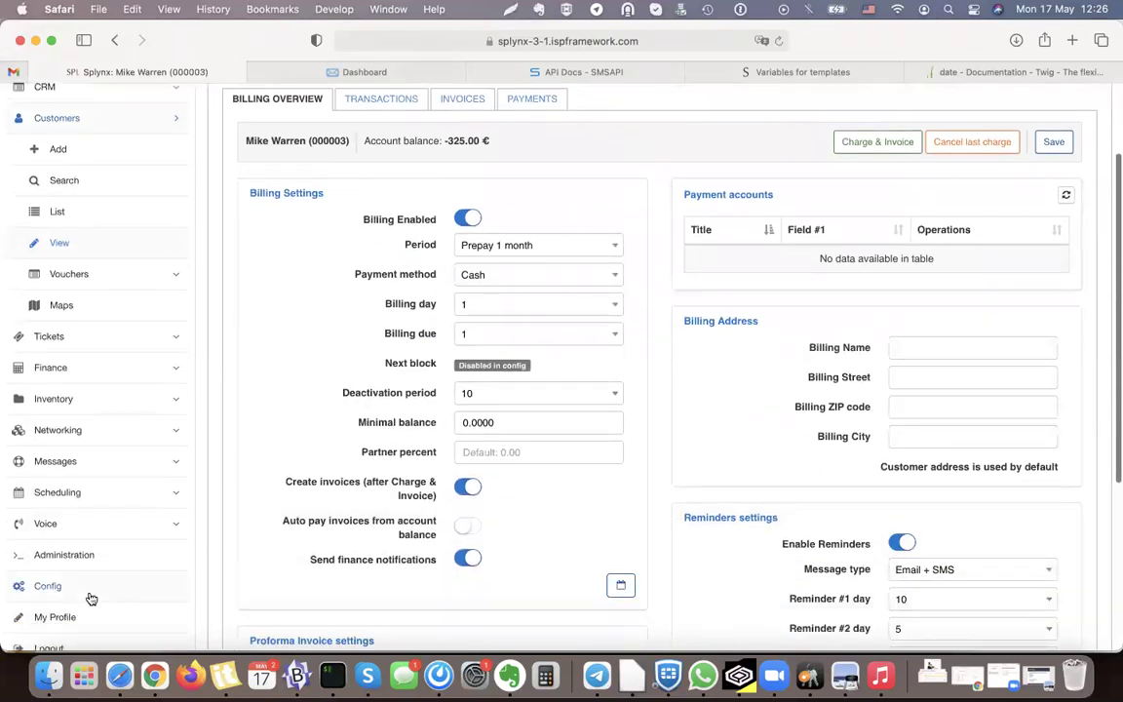
{"action": "left_click", "coordinate": [89, 591]}
- Confirm leaving the customer page and filter Config Templates to type Reminder SMS
{"action": "left_click", "coordinate": [634, 301]}
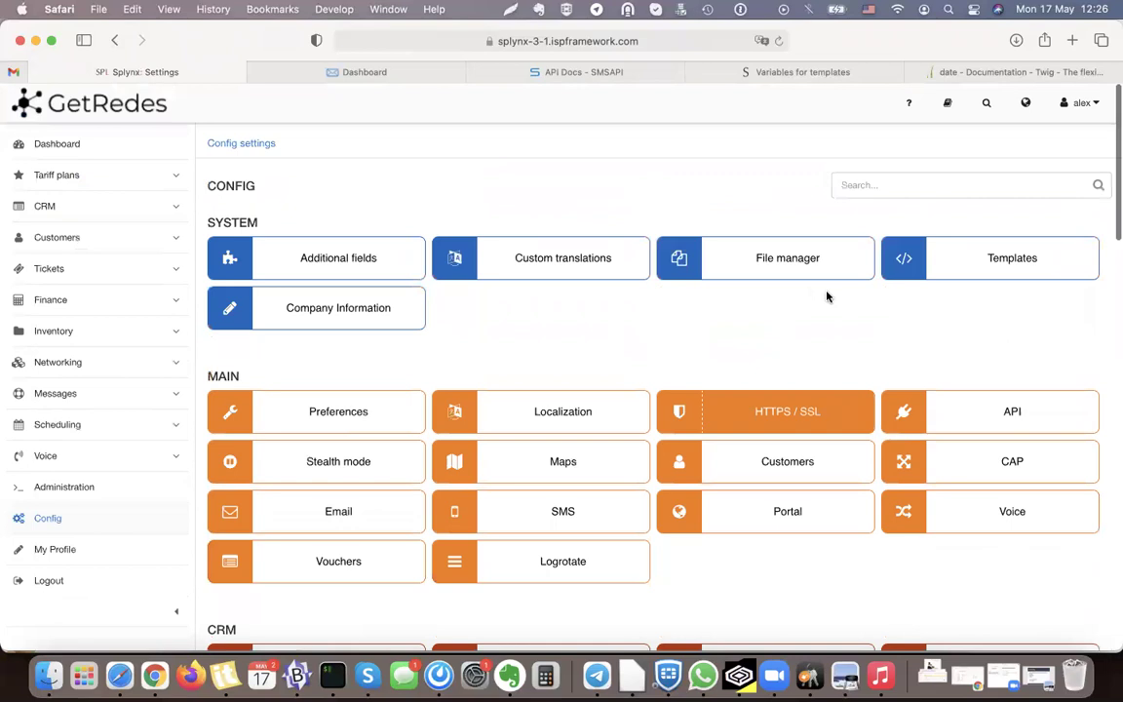
{"action": "left_click", "coordinate": [1013, 274]}
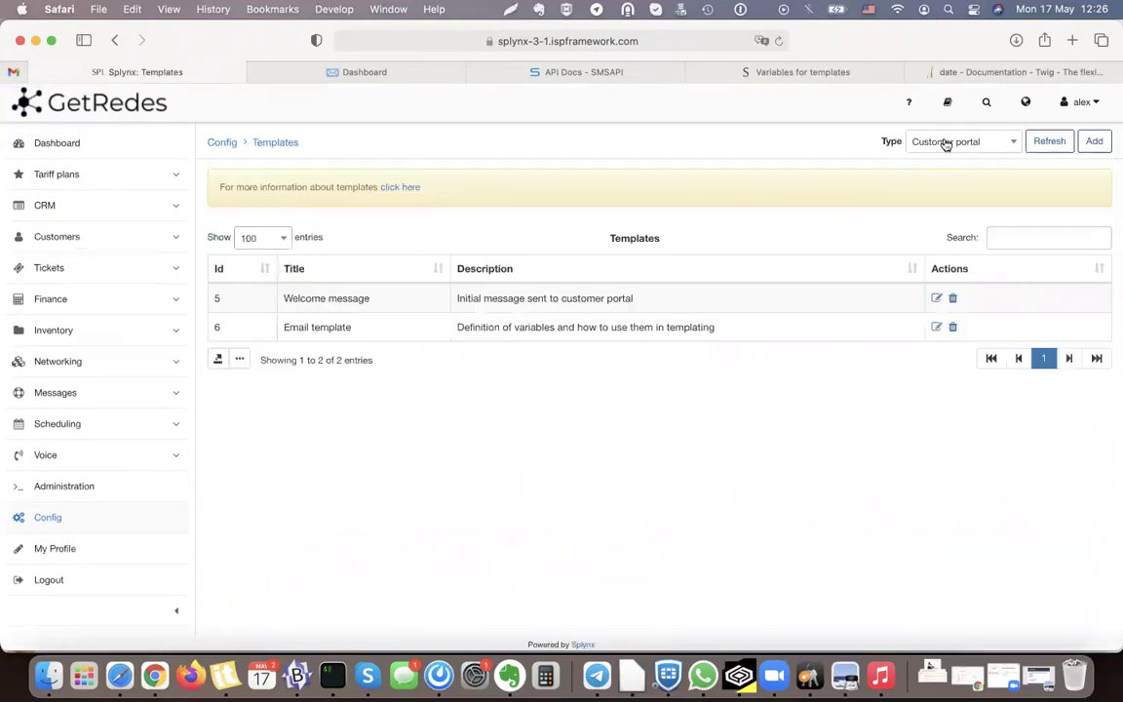
{"action": "left_click", "coordinate": [946, 144]}
{"action": "scroll", "coordinate": [953, 219], "scroll_direction": "down", "scroll_amount": 3}
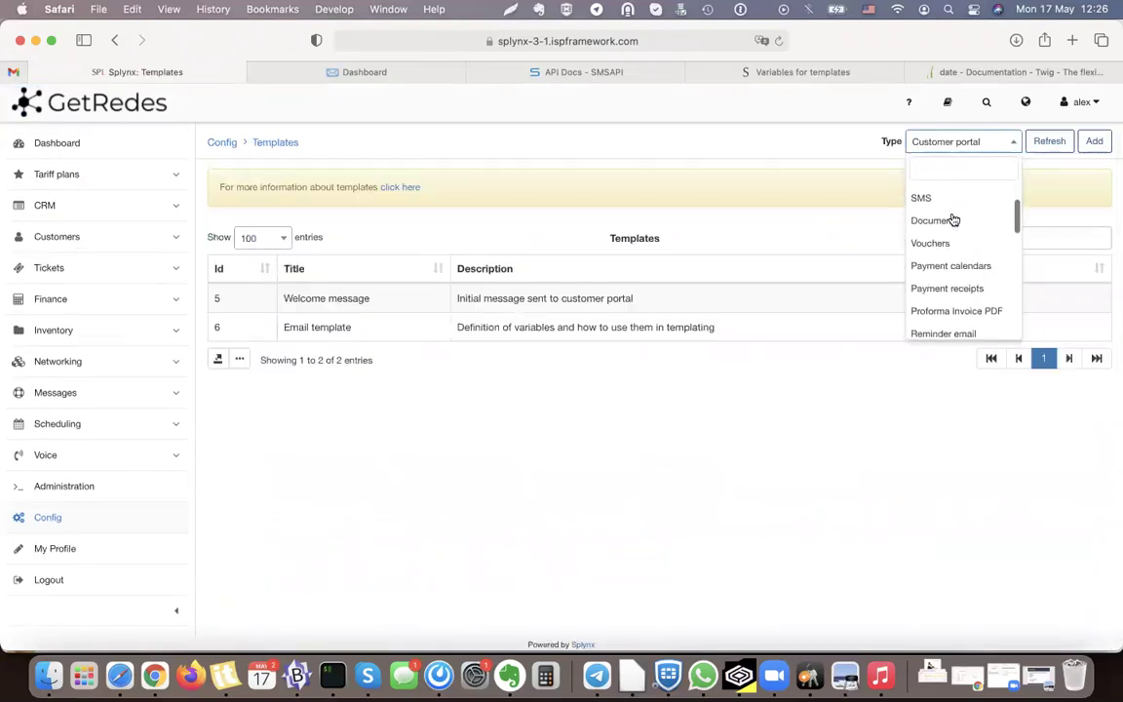
{"action": "scroll", "coordinate": [952, 218], "scroll_direction": "down", "scroll_amount": 4}
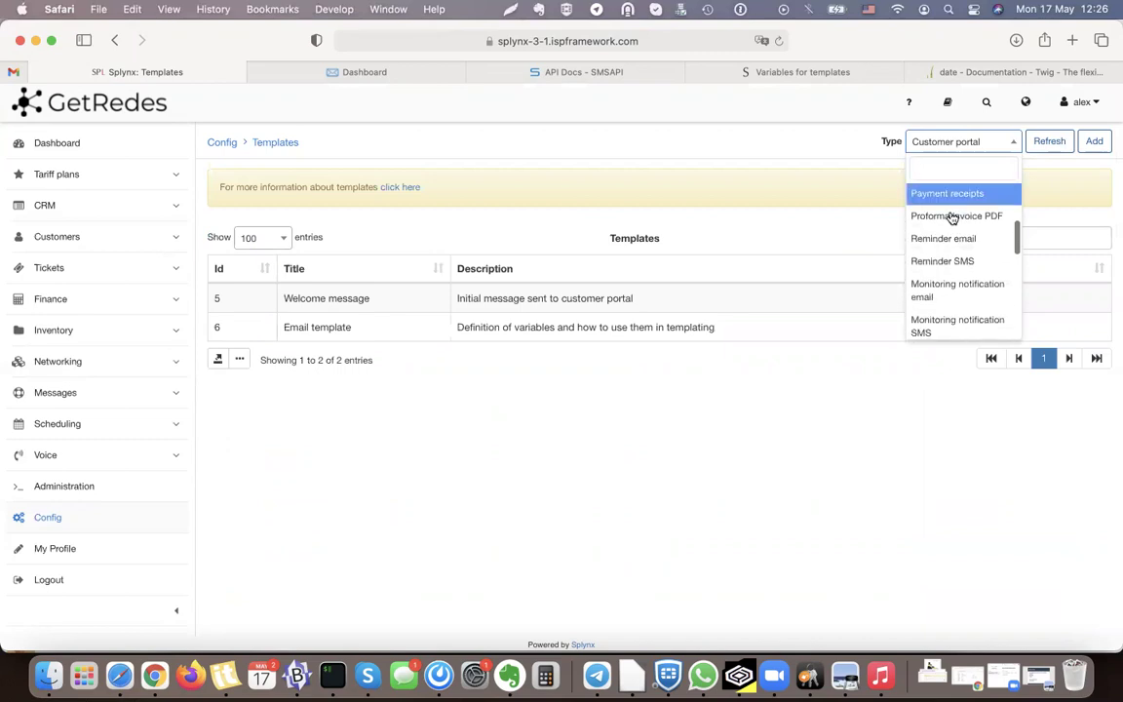
{"action": "left_click", "coordinate": [940, 259]}
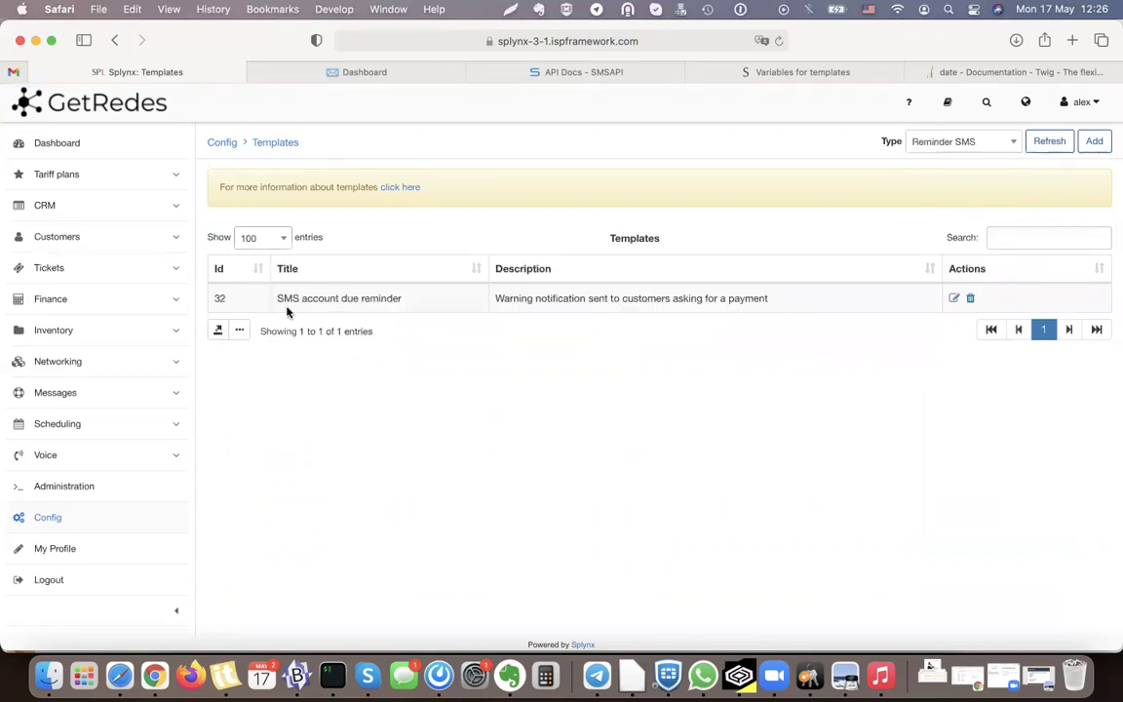
- Inspect the SMS account due reminder template's code, then return to the Templates list
{"action": "left_click_drag", "start_coordinate": [391, 301], "coordinate": [276, 299]}
{"action": "left_click", "coordinate": [954, 298]}
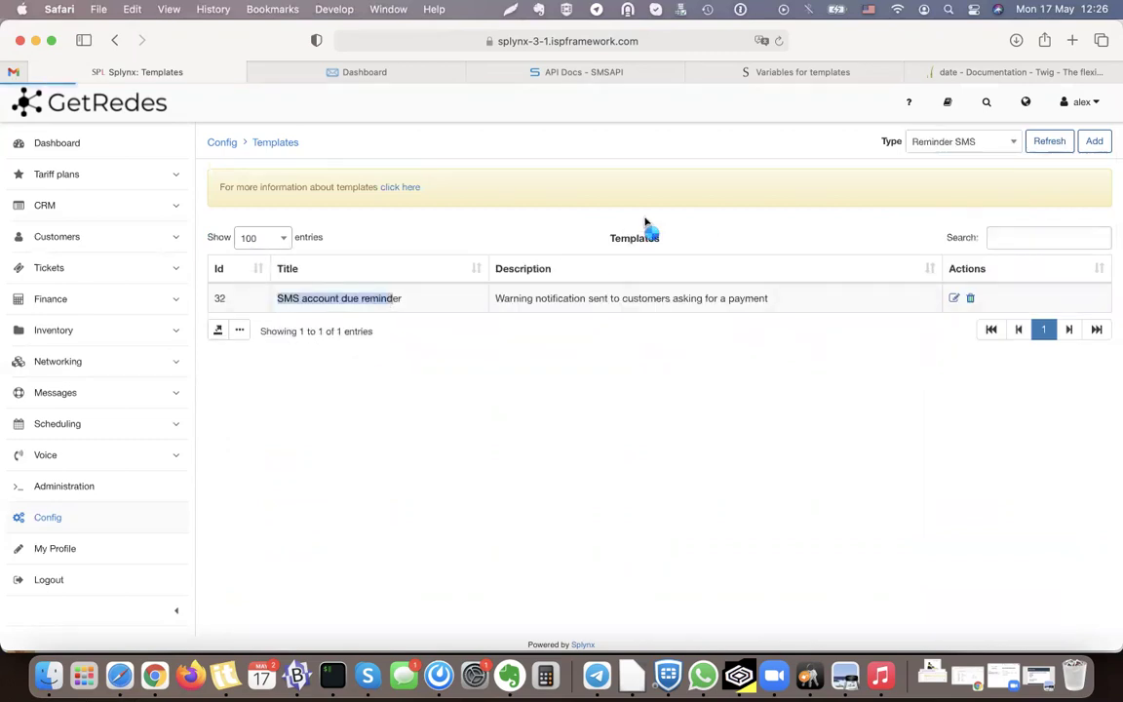
{"action": "left_click_drag", "start_coordinate": [386, 301], "coordinate": [802, 319]}
{"action": "double_click", "coordinate": [807, 314]}
{"action": "double_click", "coordinate": [834, 302]}
{"action": "scroll", "coordinate": [641, 350], "scroll_direction": "down", "scroll_amount": 1}
{"action": "scroll", "coordinate": [646, 353], "scroll_direction": "down", "scroll_amount": 3}
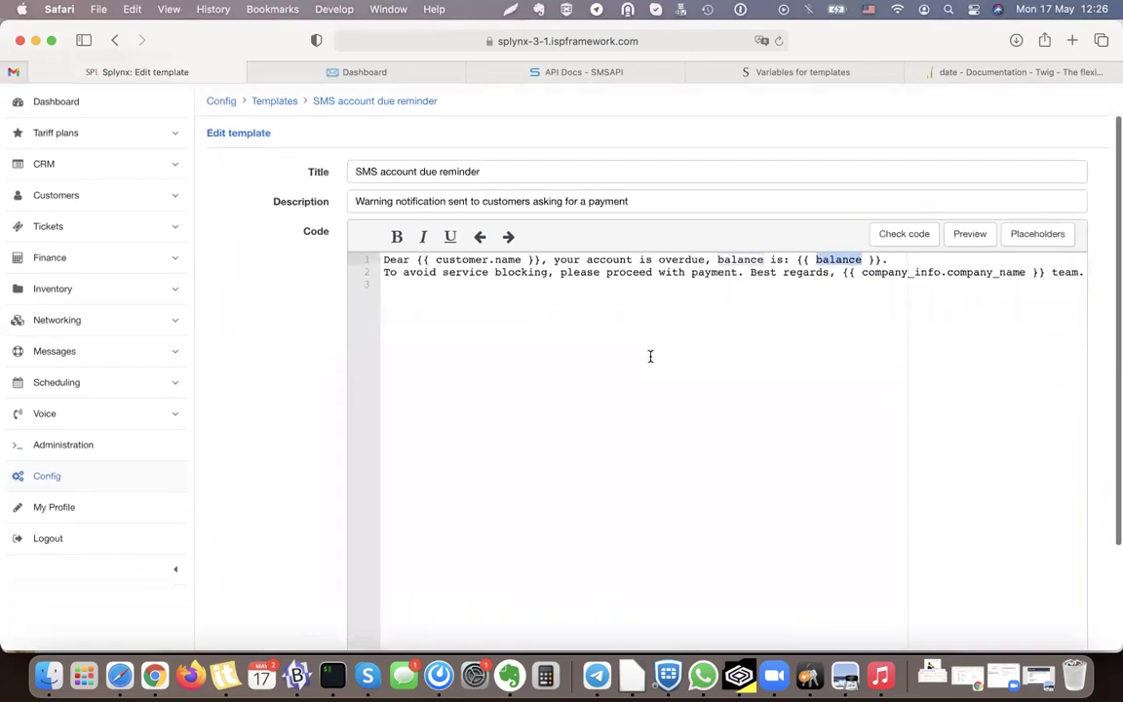
{"action": "scroll", "coordinate": [880, 283], "scroll_direction": "up", "scroll_amount": 2}
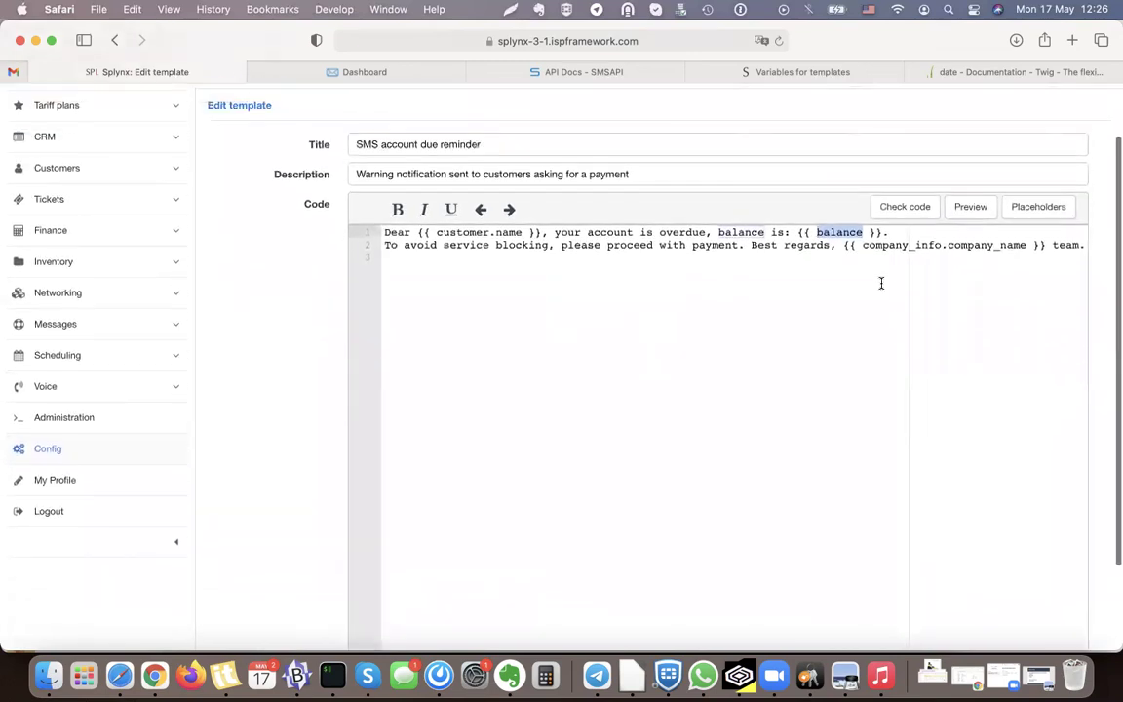
{"action": "left_click", "coordinate": [115, 40]}
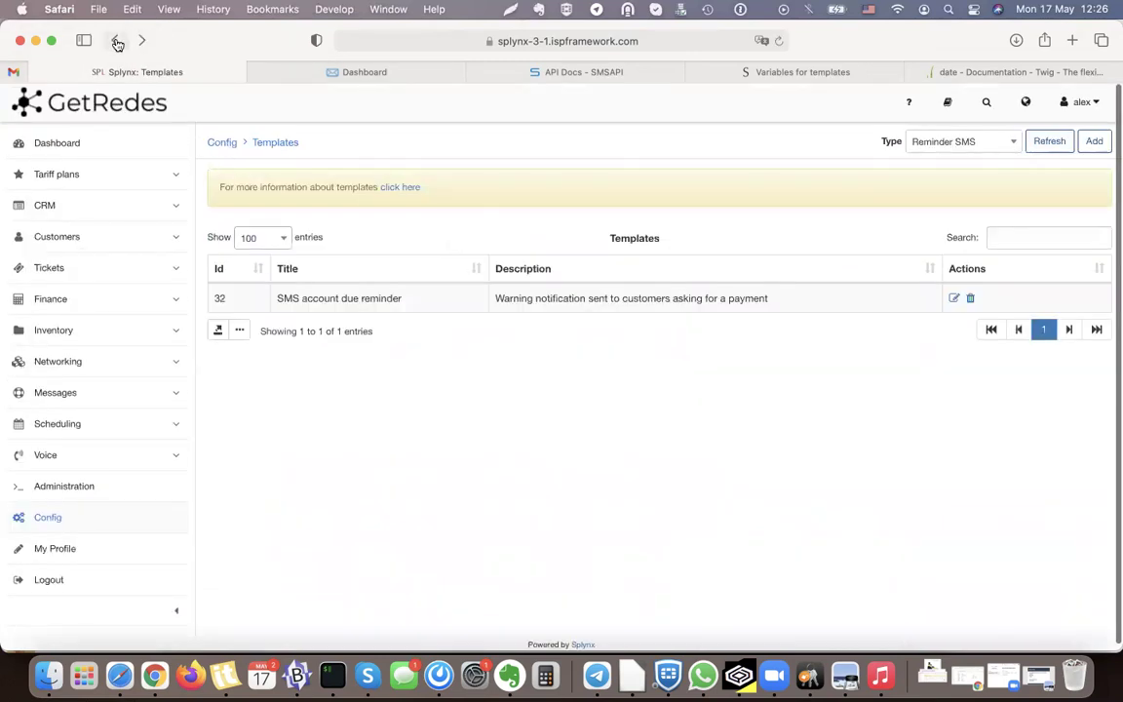
- Go back through Config to the customer's Information page showing a -325.00 € balance
{"action": "left_click", "coordinate": [116, 44]}
{"action": "scroll", "coordinate": [955, 336], "scroll_direction": "down", "scroll_amount": 6}
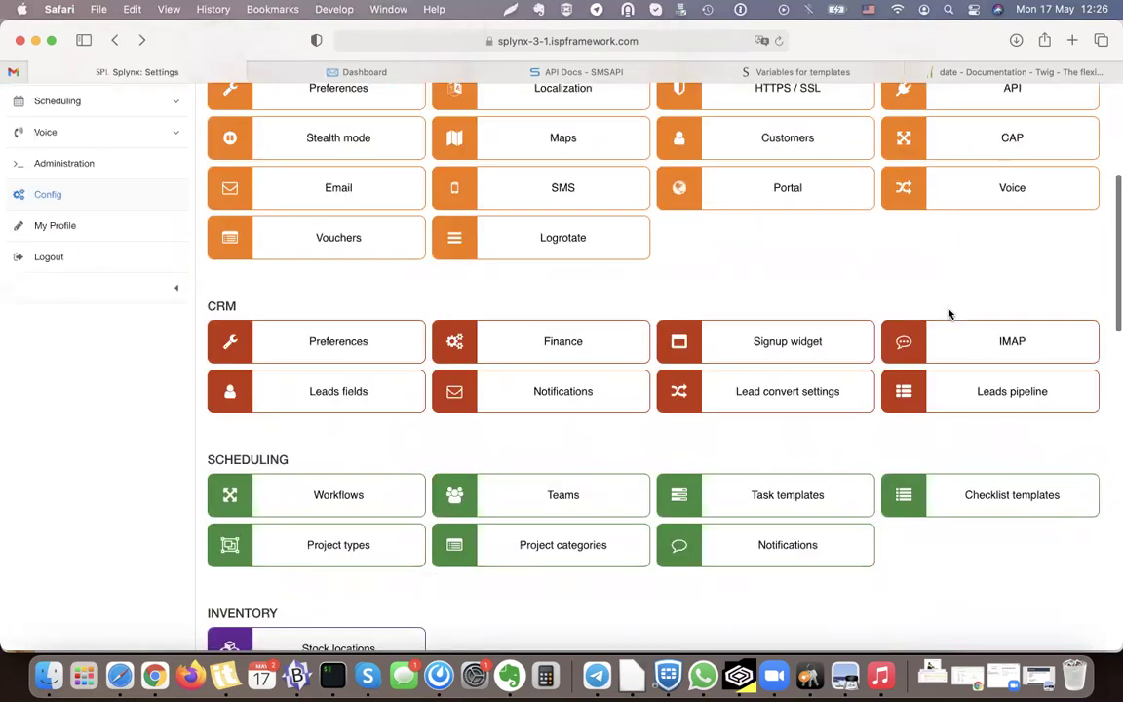
{"action": "scroll", "coordinate": [877, 292], "scroll_direction": "up", "scroll_amount": 6}
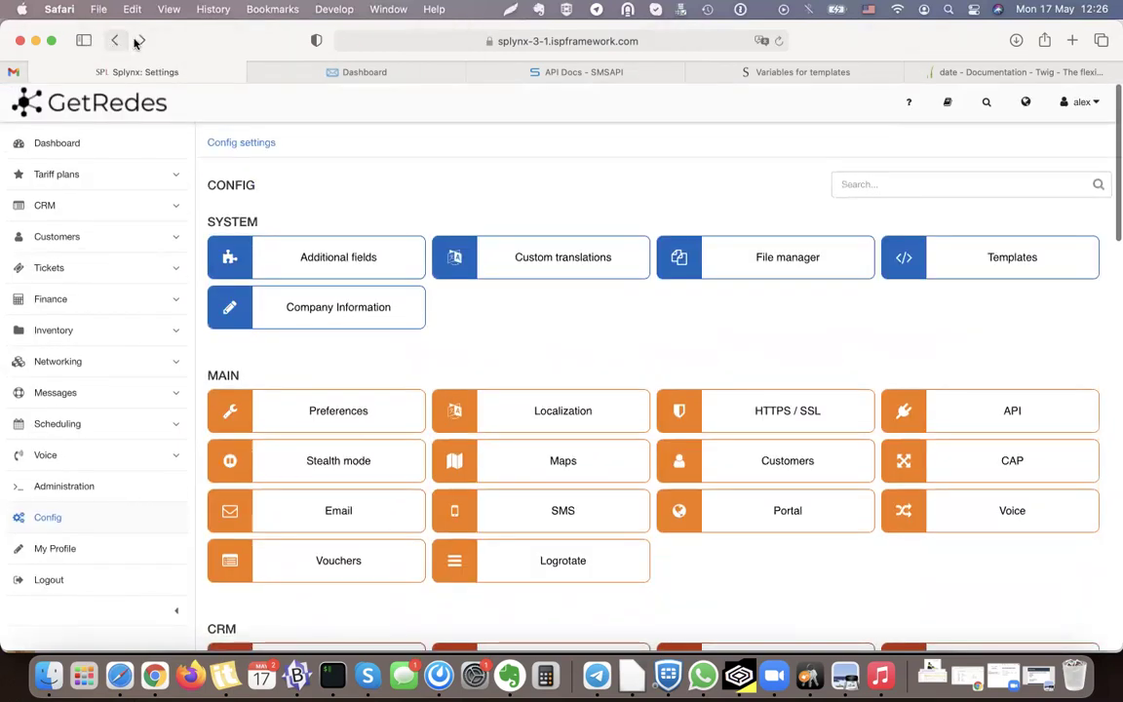
{"action": "left_click", "coordinate": [134, 41]}
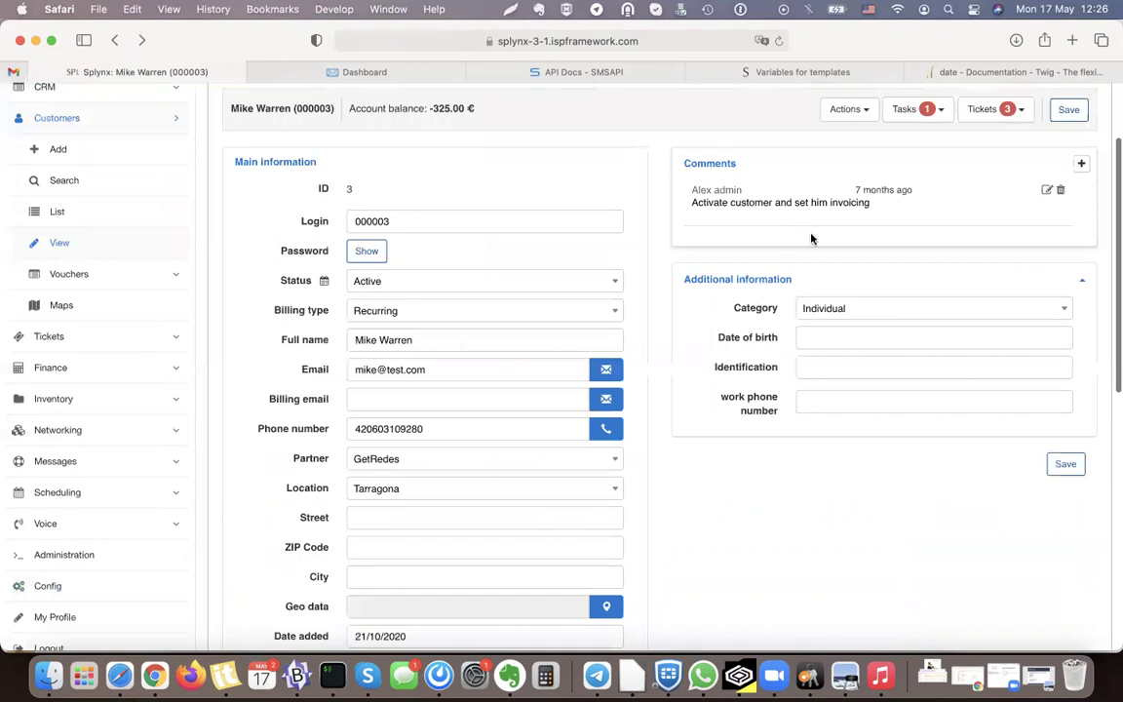
{"action": "scroll", "coordinate": [692, 185], "scroll_direction": "up", "scroll_amount": 3}
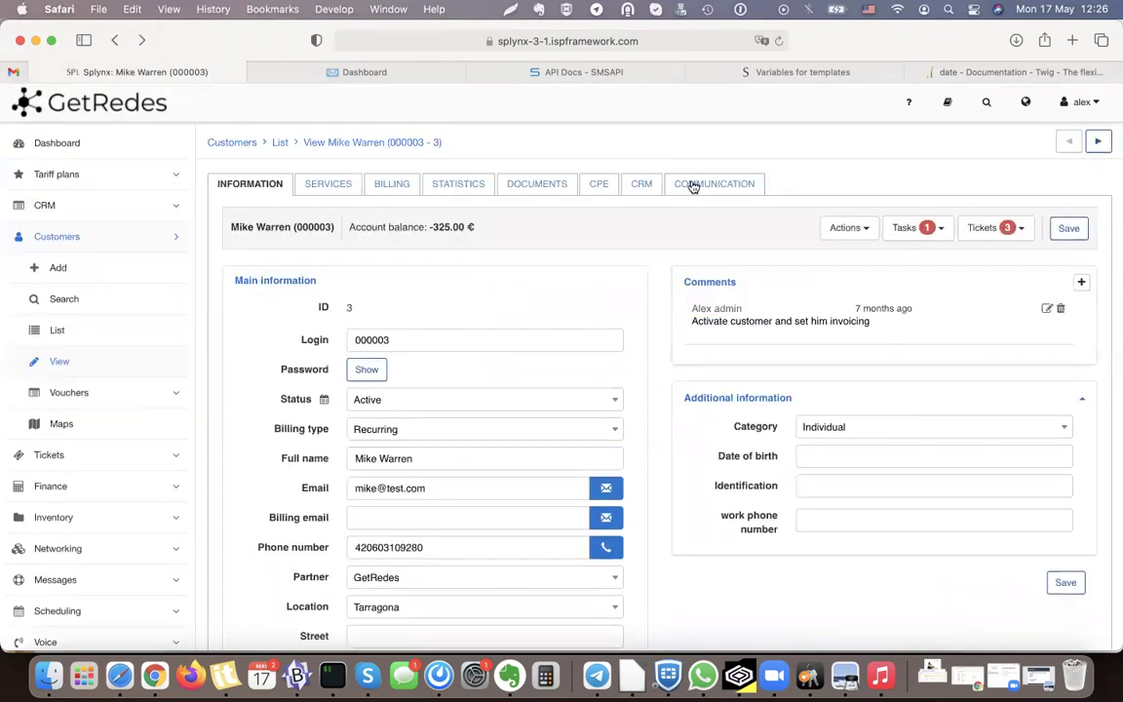